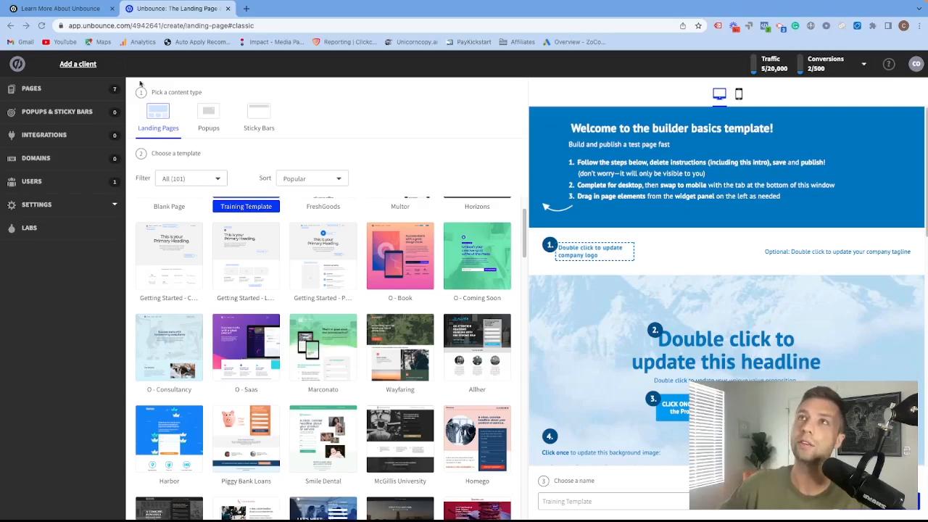
Switch to the Unbounce invitation page and highlight the 20% discount offer text.
click(74, 10)
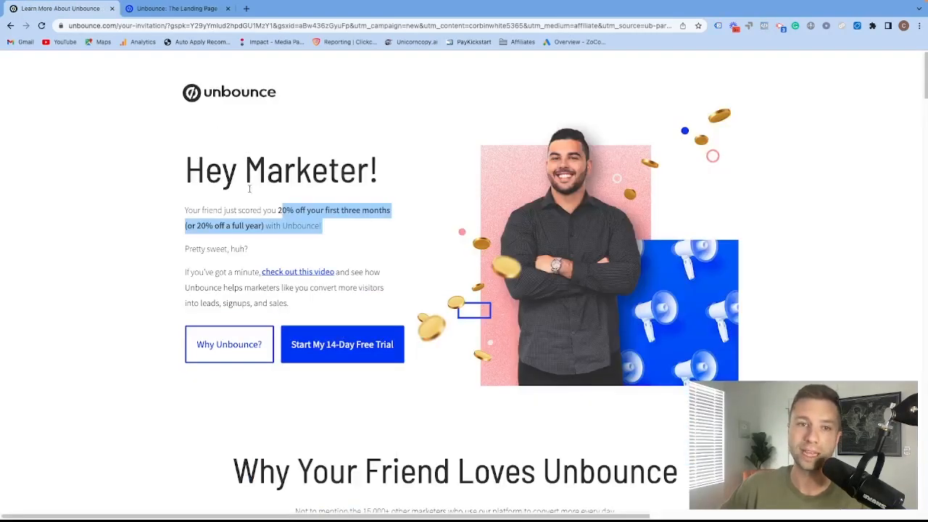
drag(277, 209, 346, 223)
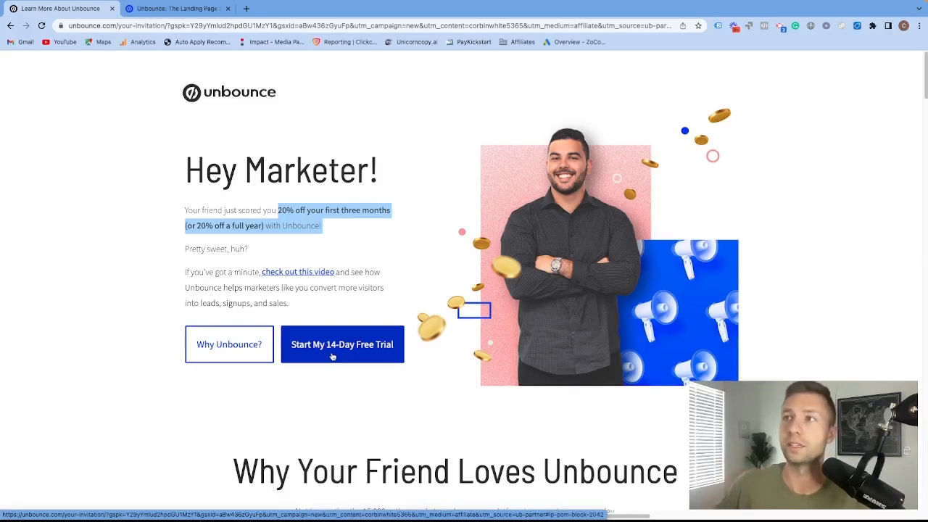
Return to the Unbounce account and start creating a new landing page with the Classic Builder.
click(173, 9)
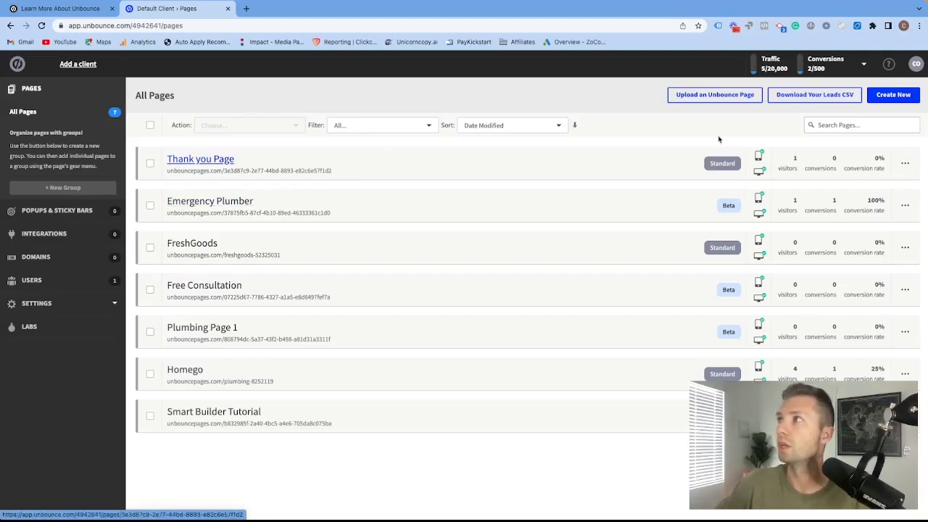
click(893, 97)
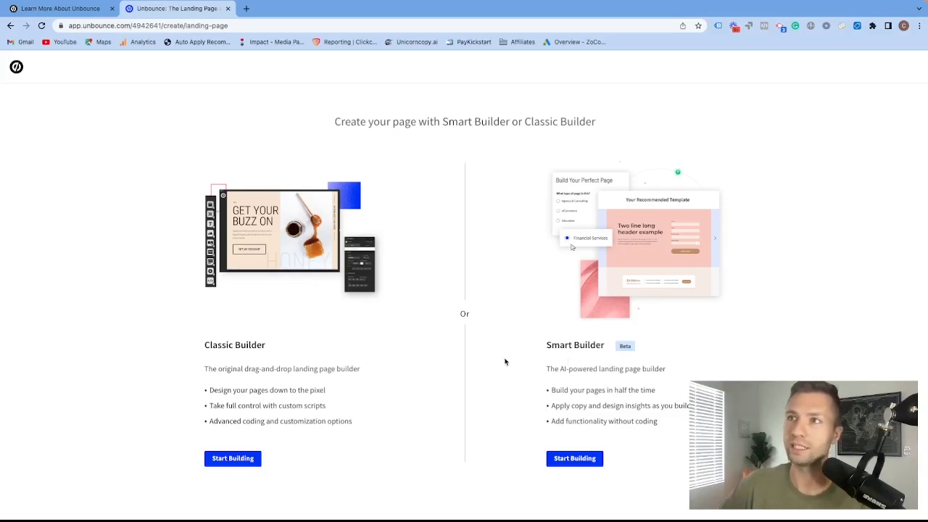
click(249, 458)
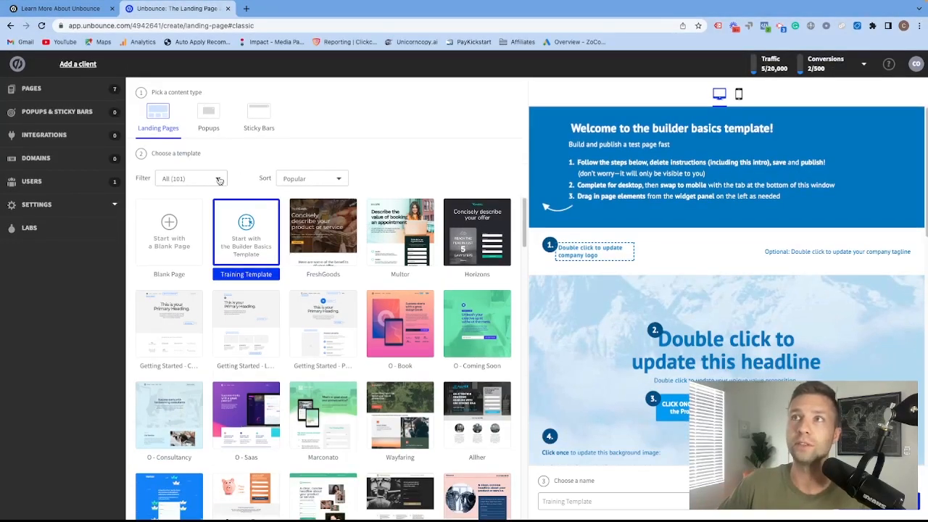
Examine the template filter categories, the sort options and the list of available landing page templates.
click(219, 180)
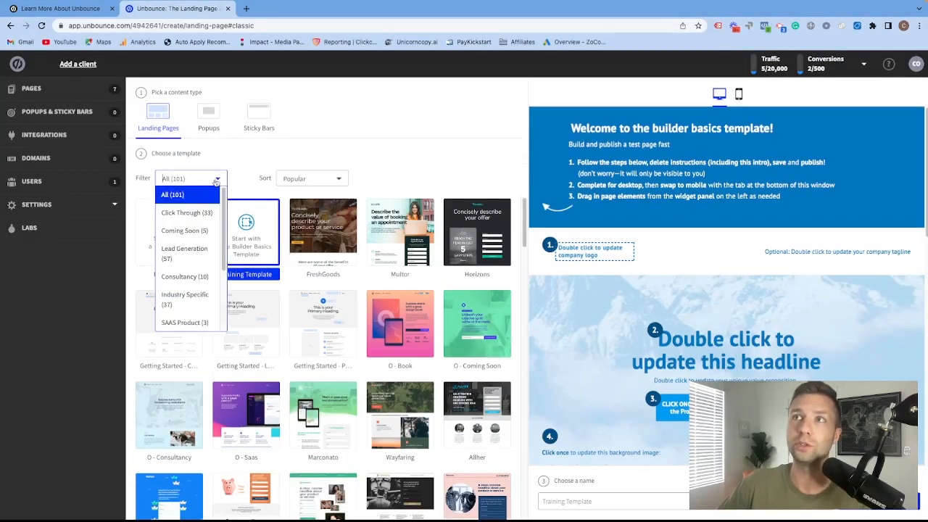
scroll(182, 286, down, 3)
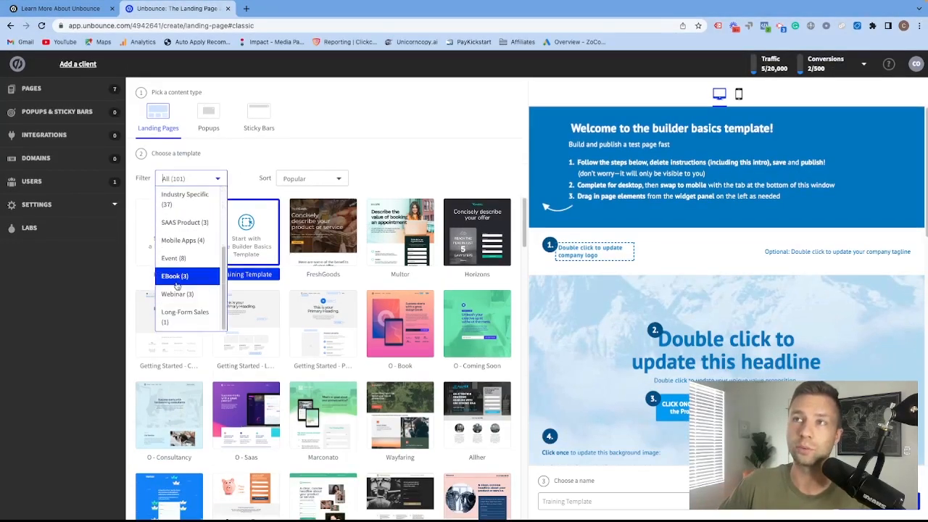
scroll(178, 261, up, 1)
click(291, 162)
click(331, 180)
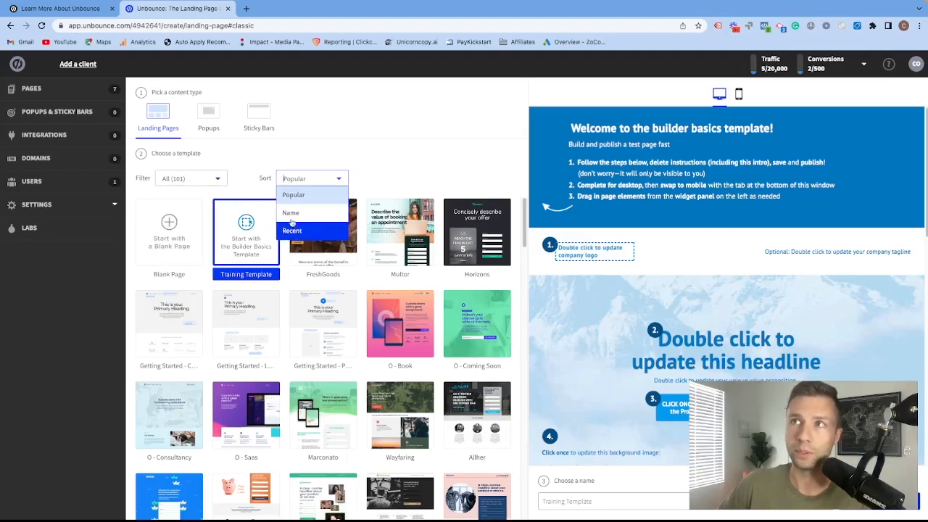
click(361, 150)
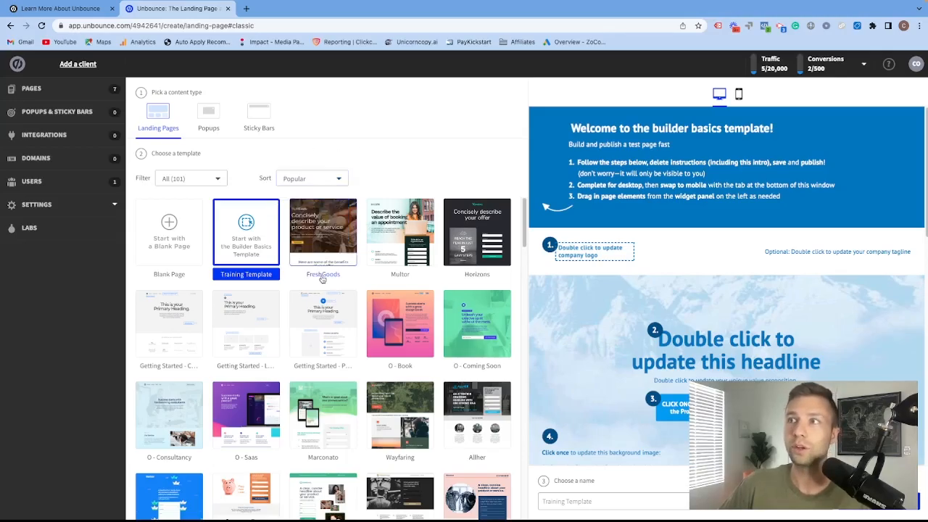
scroll(308, 275, down, 20)
scroll(309, 274, up, 20)
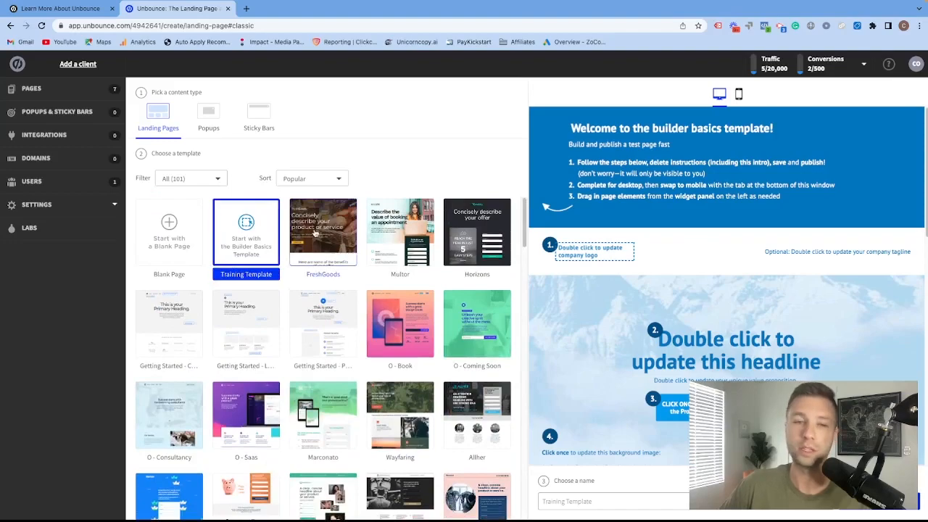
Create a landing page from the FreshGoods template, named "YouTube Demo".
click(316, 237)
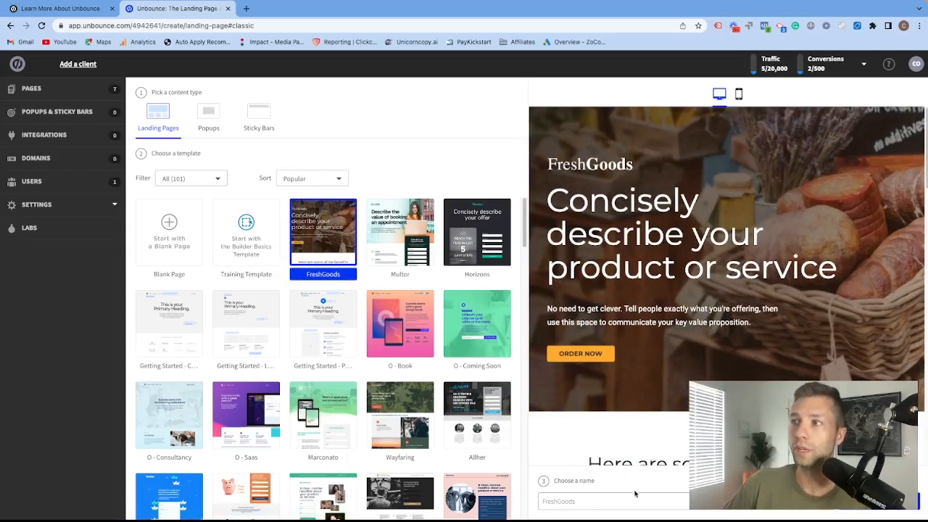
click(579, 500)
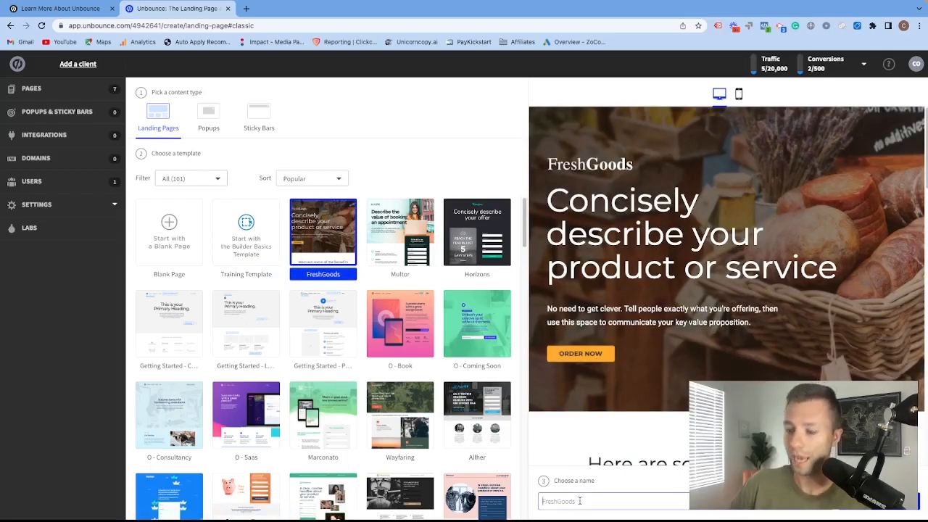
text(YouTube Demo)
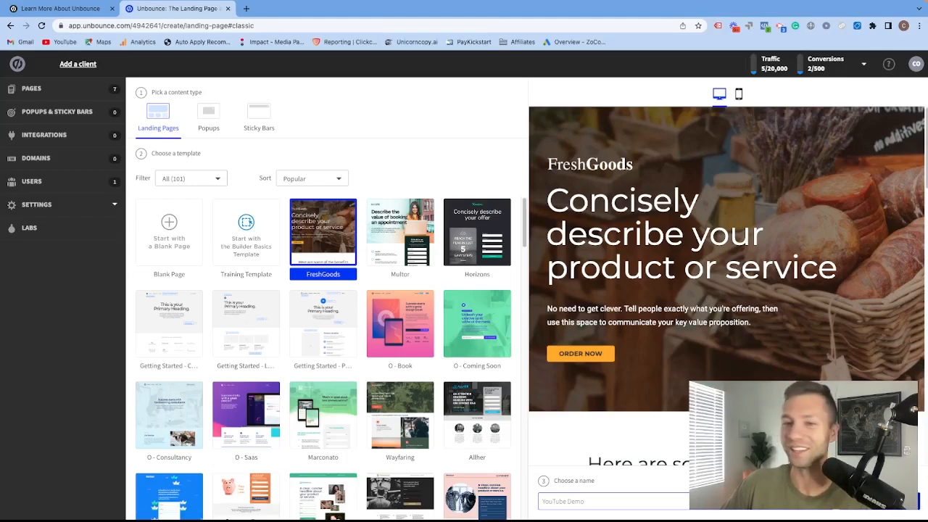
click(866, 501)
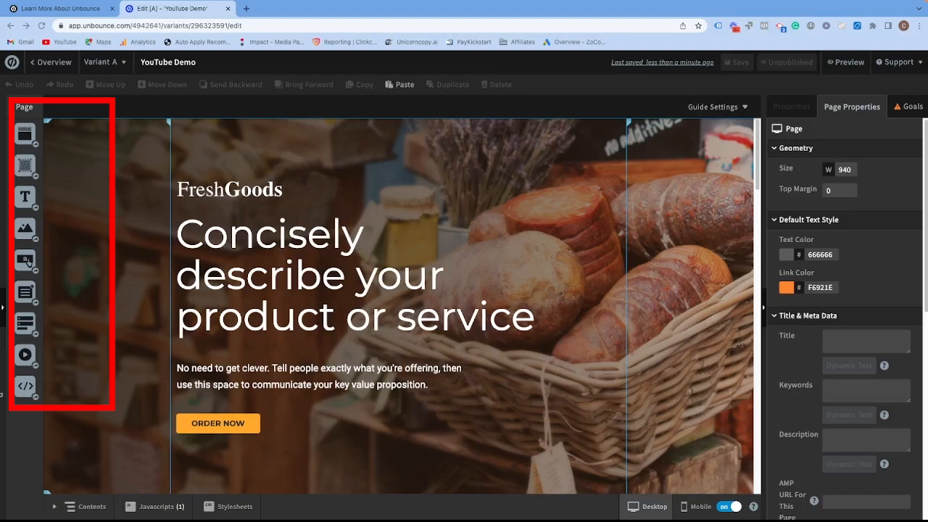
Change the font of the whole hero headline "Concisely describe your product or service" to Montserrat Medium Italic.
mouse_move(28, 136)
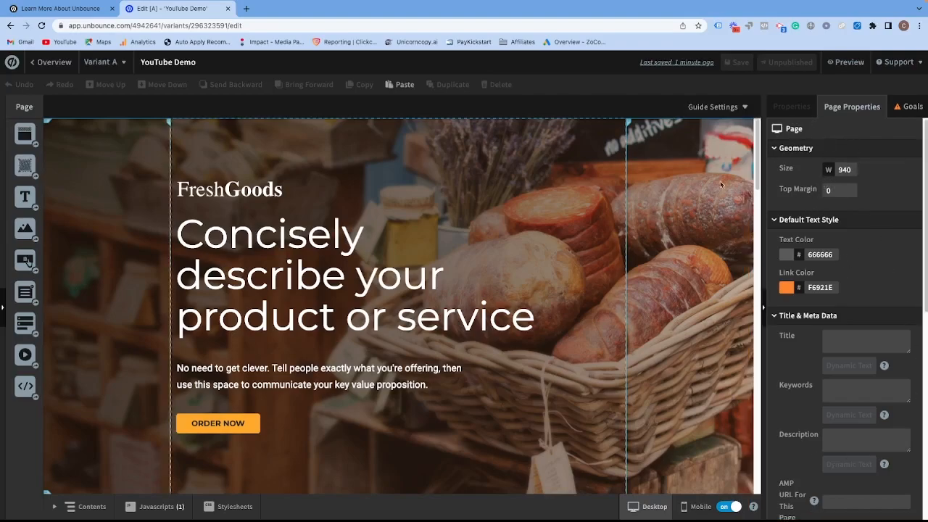
click(253, 232)
drag(184, 232, 544, 319)
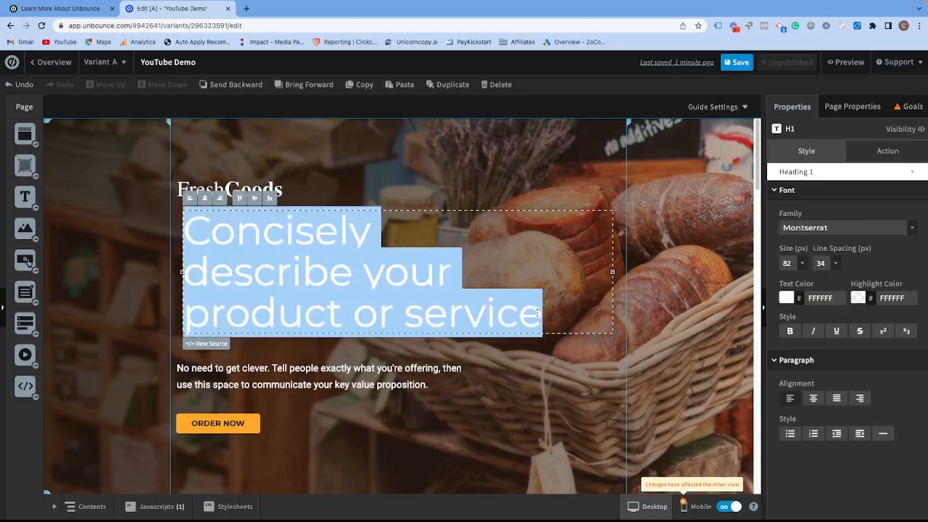
click(847, 228)
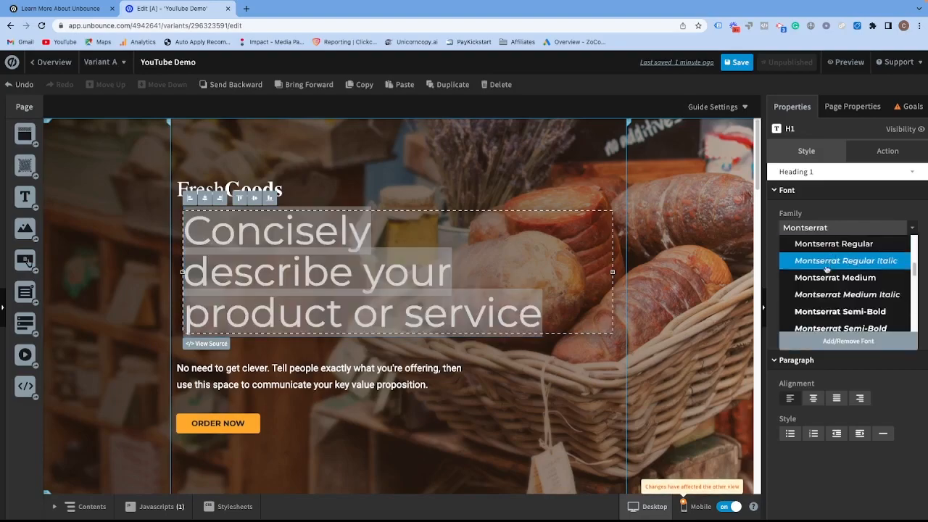
click(827, 293)
click(856, 233)
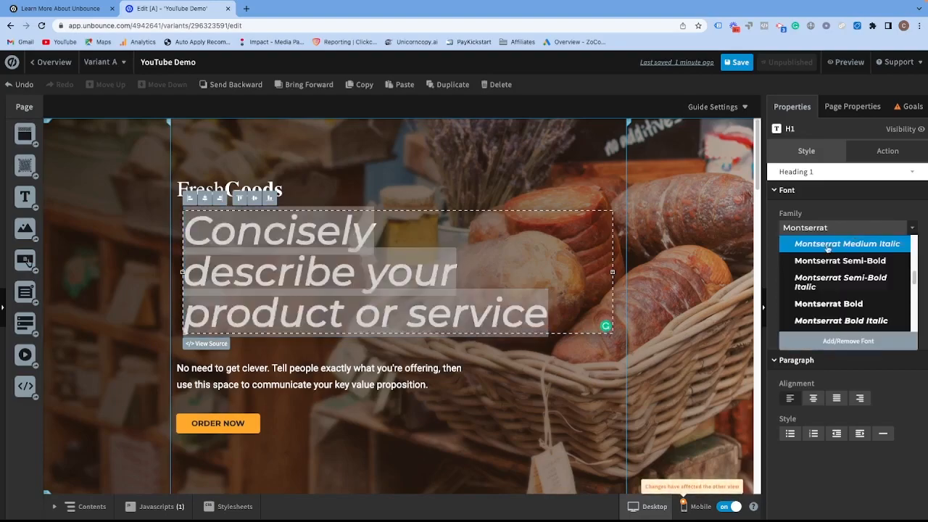
click(826, 248)
Try the hero headline at font sizes of 10 px and 48 px.
click(802, 263)
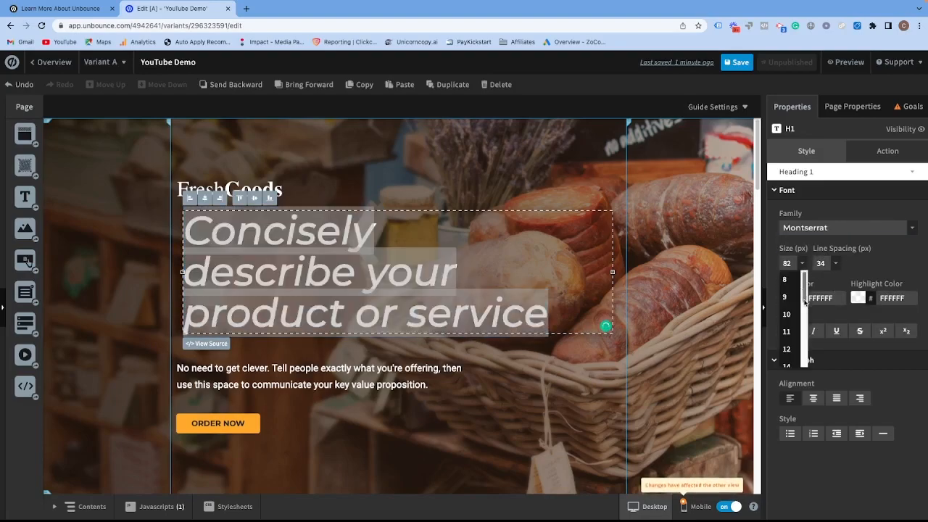
click(782, 319)
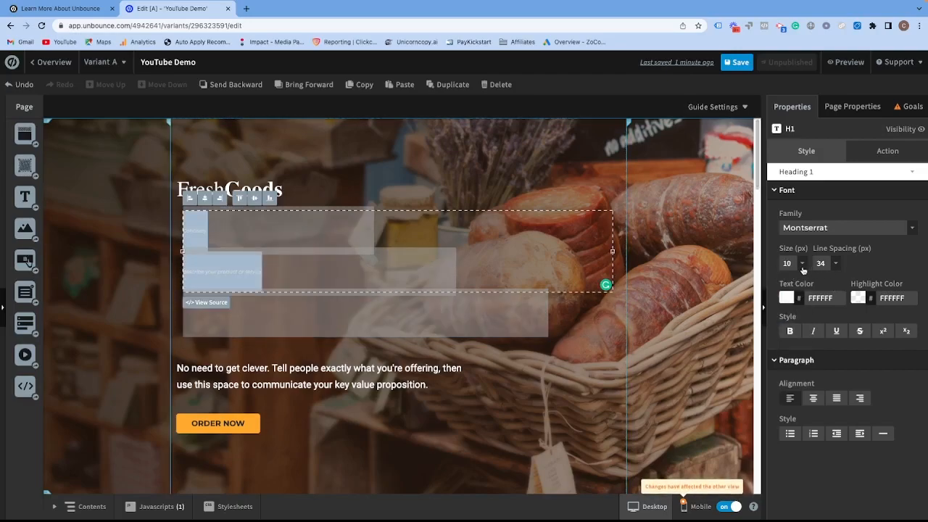
click(802, 265)
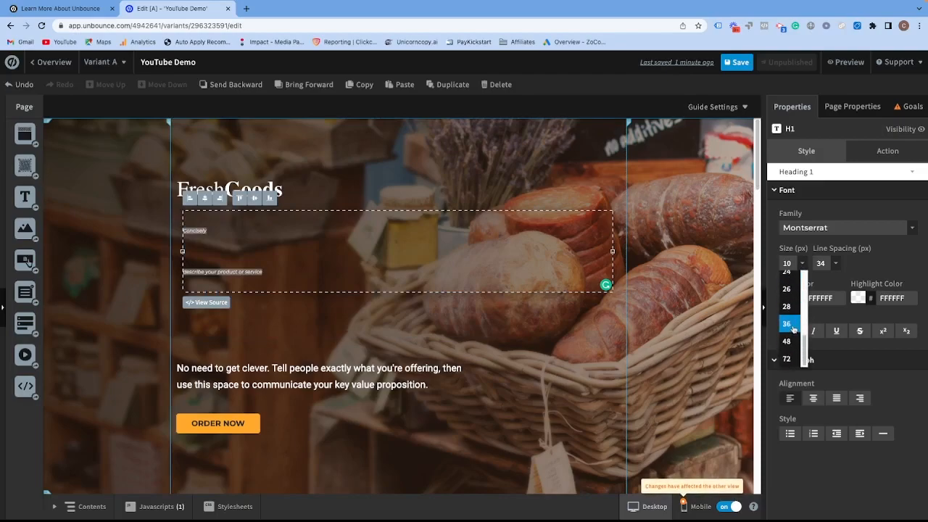
click(789, 340)
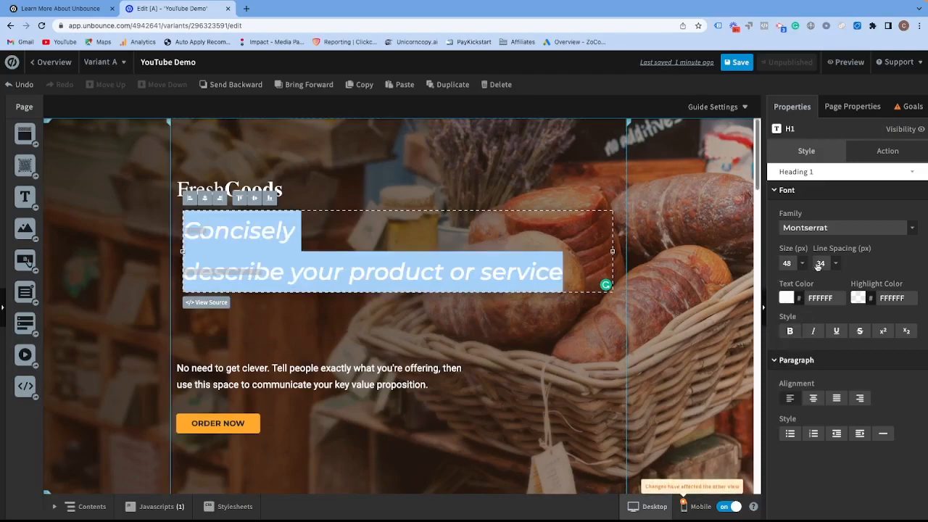
click(166, 127)
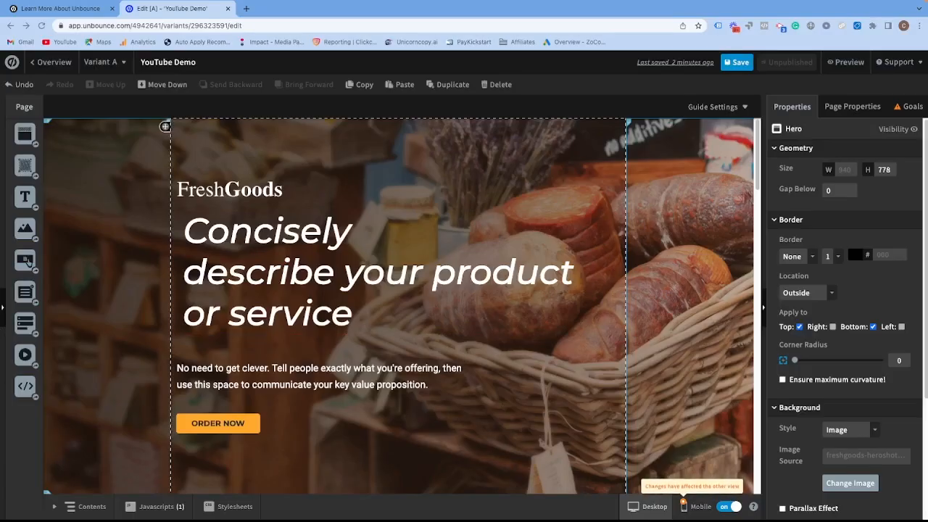
Undo the font size changes on the hero headline.
click(21, 84)
click(19, 85)
click(20, 86)
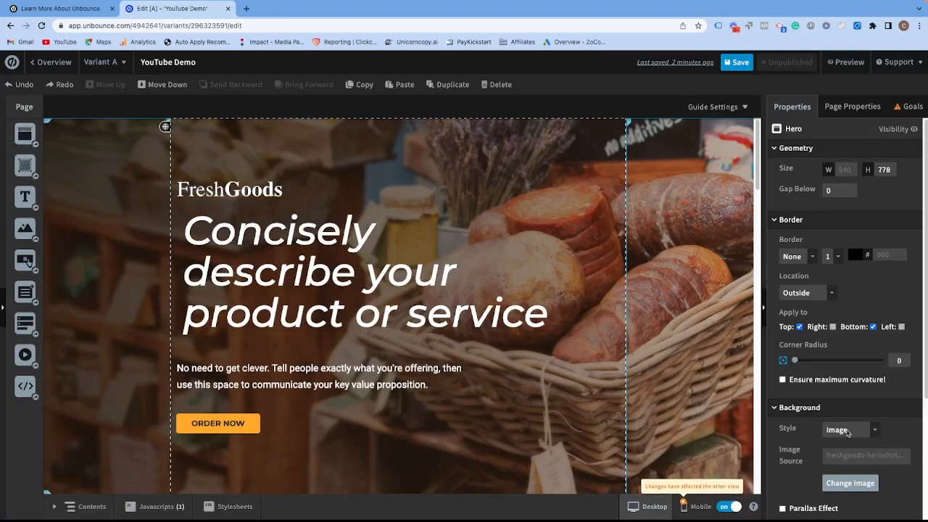
Select the hero subtitle paragraph and review its font, geometry, border and background properties.
click(346, 386)
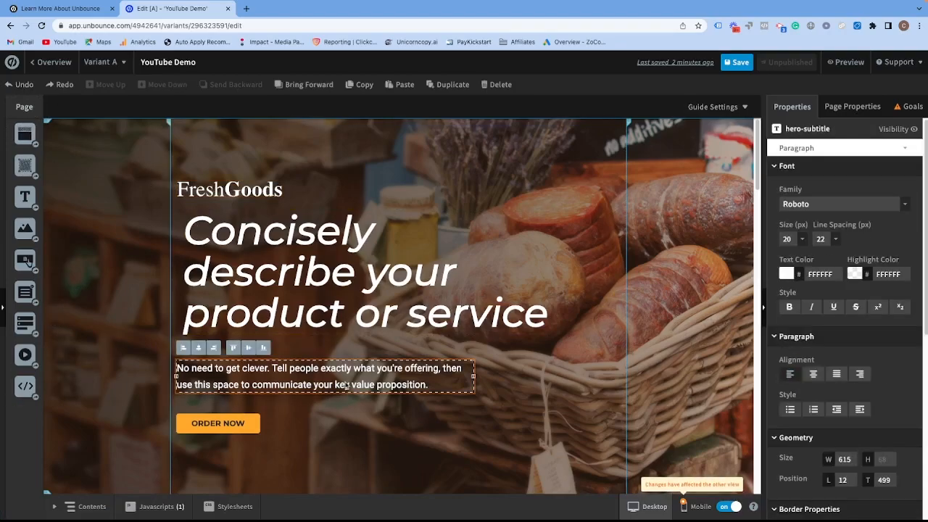
scroll(882, 263, down, 5)
scroll(883, 263, up, 5)
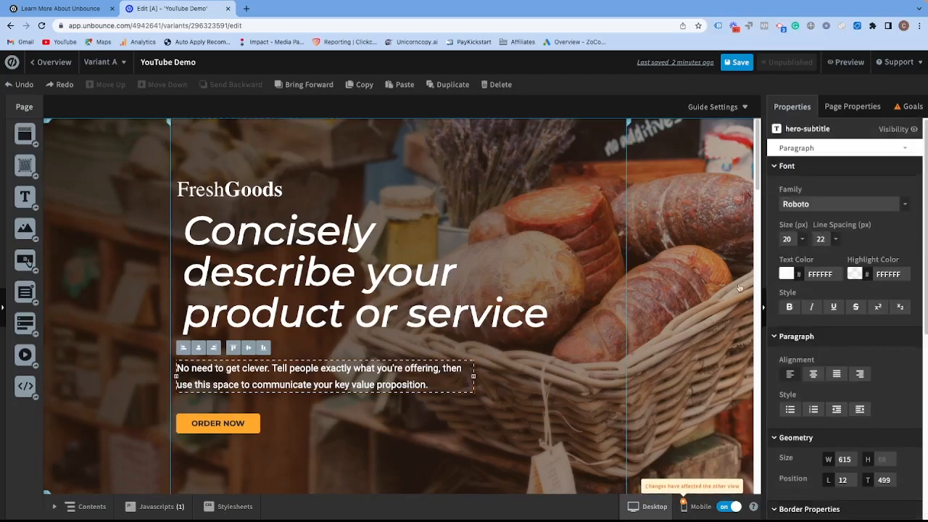
scroll(840, 290, down, 2)
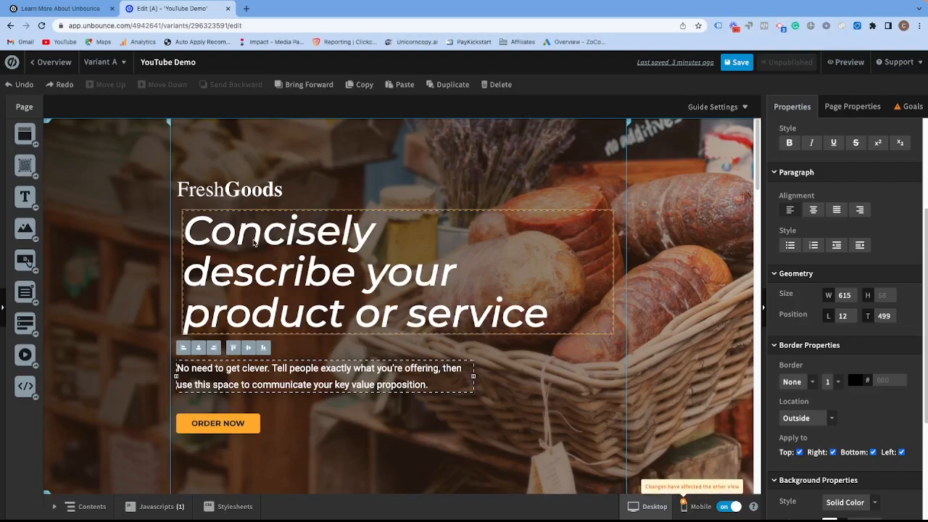
Move the hero headline past the page's left boundary and back inside it, to about 25 from the left and 193 from the top.
drag(261, 243, 244, 244)
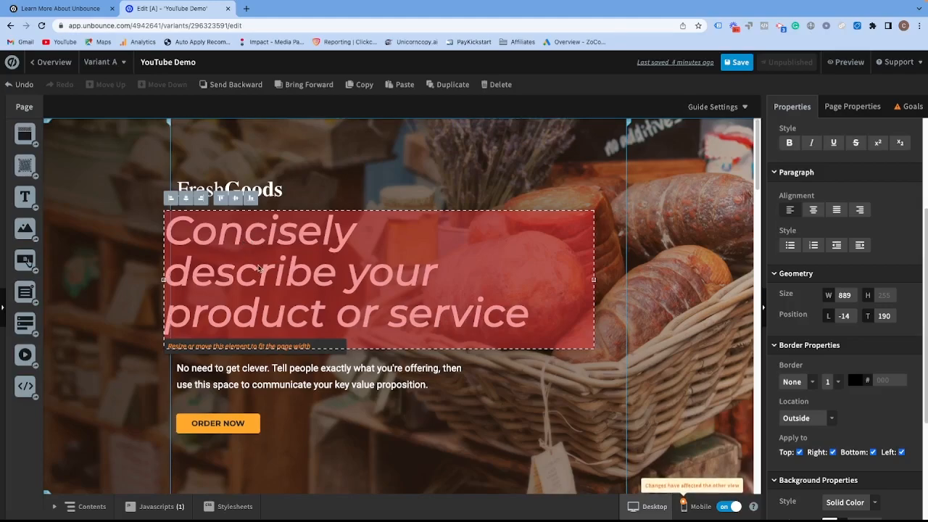
drag(237, 247, 237, 247)
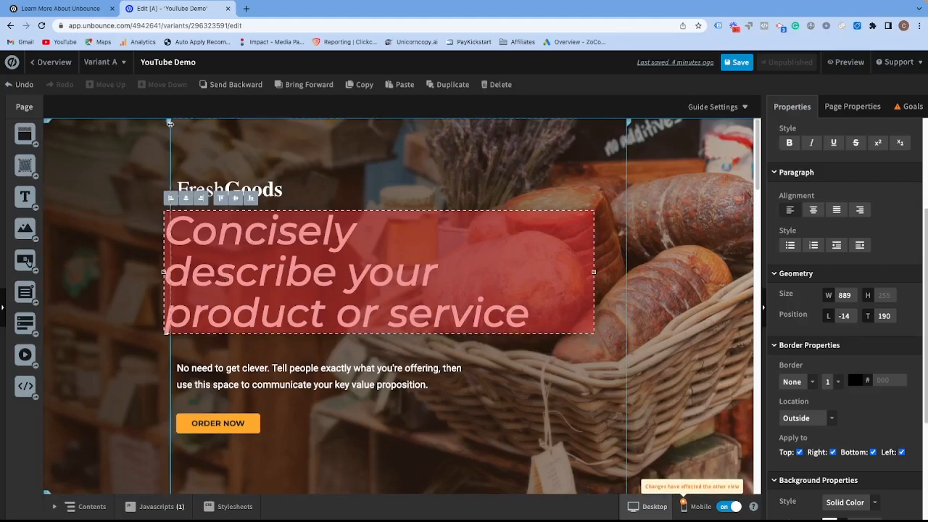
drag(285, 265, 267, 253)
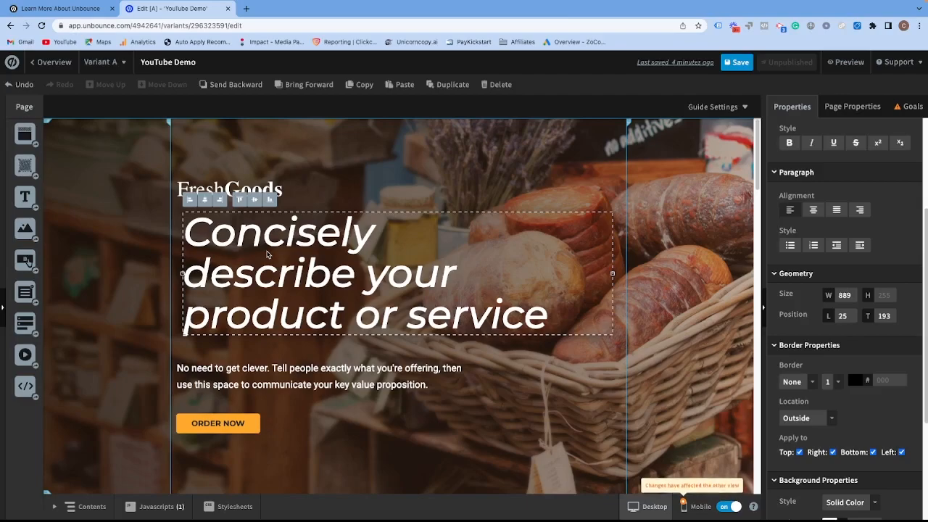
Narrow the hero headline box to about 829 px and place it flush with the subtitle, about 12 from the left and 195 from the top.
drag(274, 252, 290, 270)
drag(624, 288, 479, 291)
drag(552, 290, 596, 287)
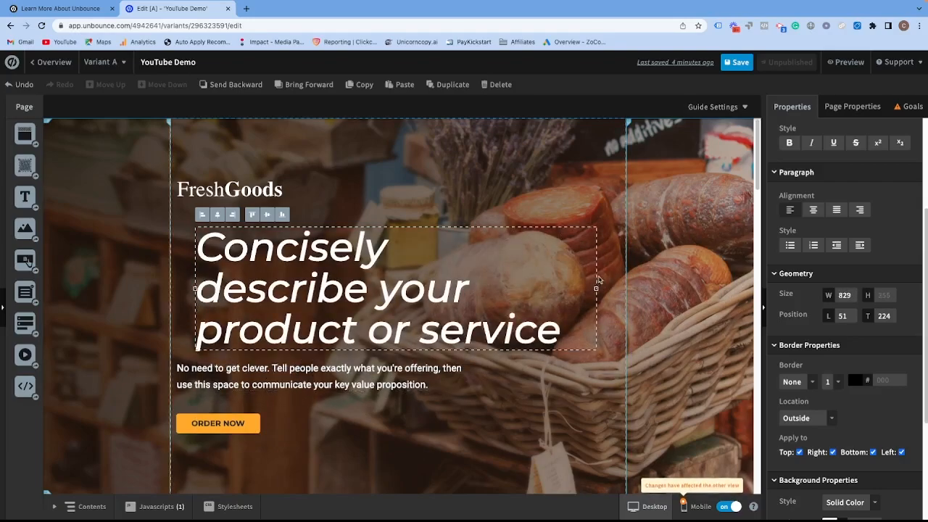
drag(349, 266, 328, 261)
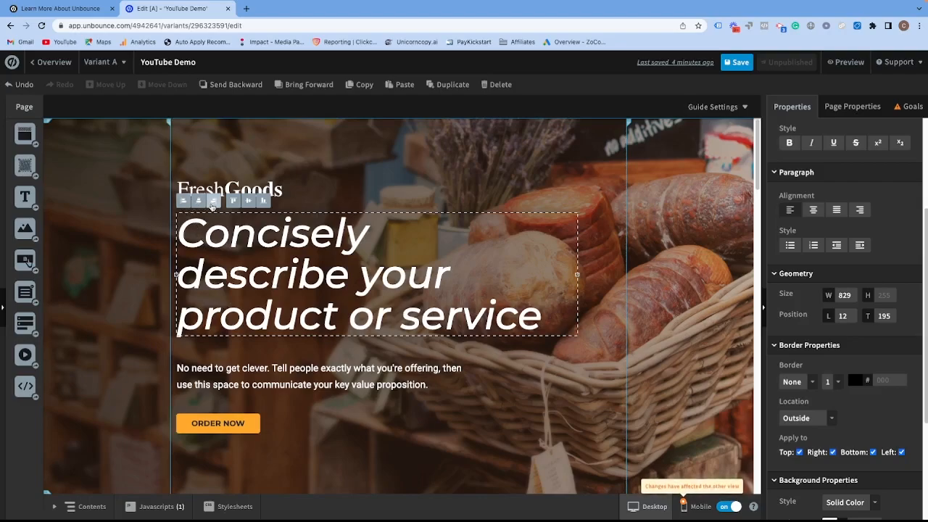
Try aligning the hero headline box to the page's left edge, and finish with it aligned to the right edge.
click(183, 203)
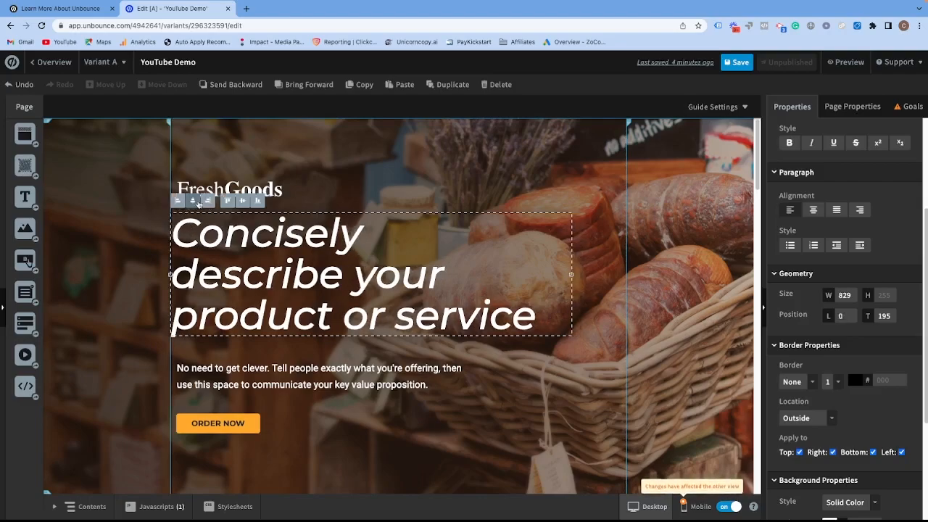
click(199, 202)
click(205, 201)
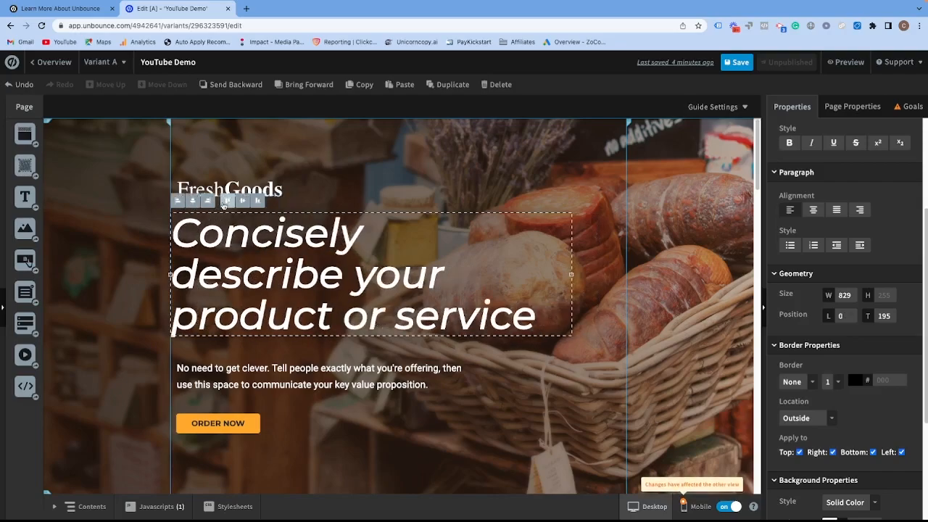
click(210, 202)
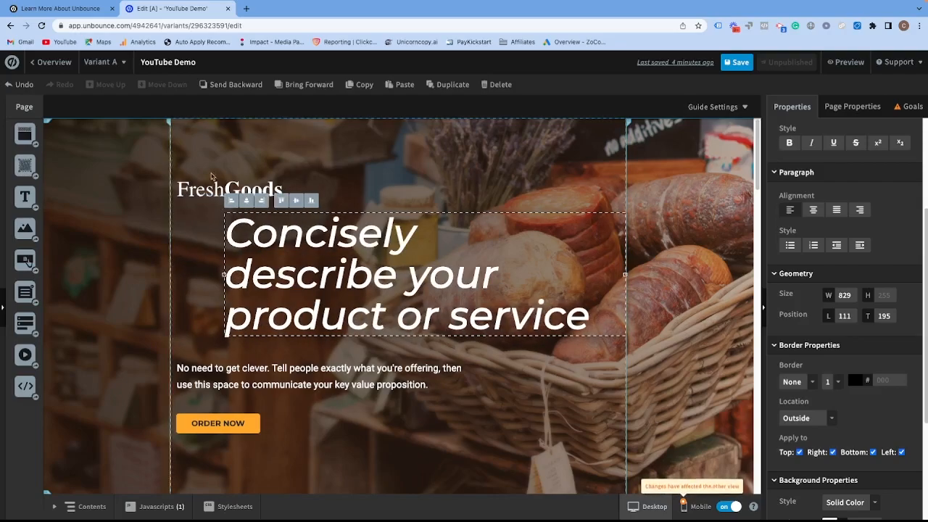
Try aligning the hero headline box to the top edge and to the bottom edge of the hero section.
click(282, 203)
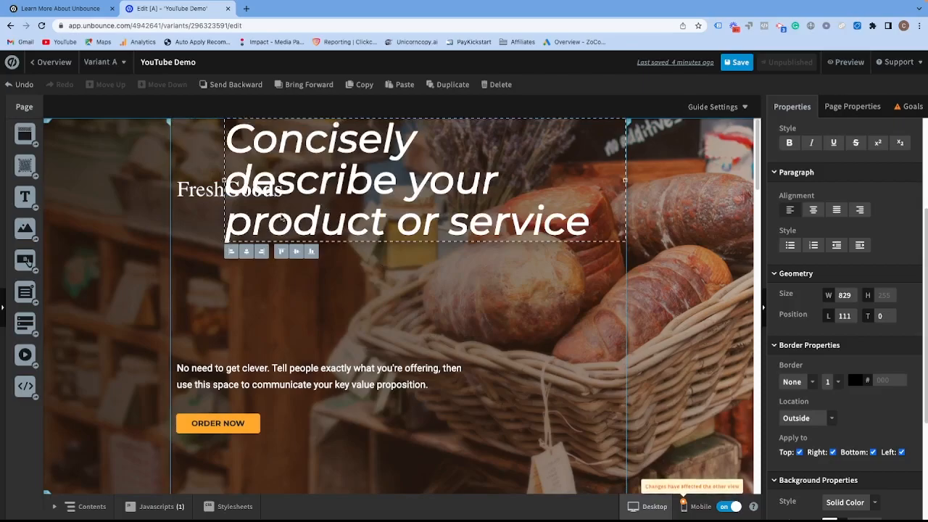
click(311, 251)
scroll(239, 246, down, 4)
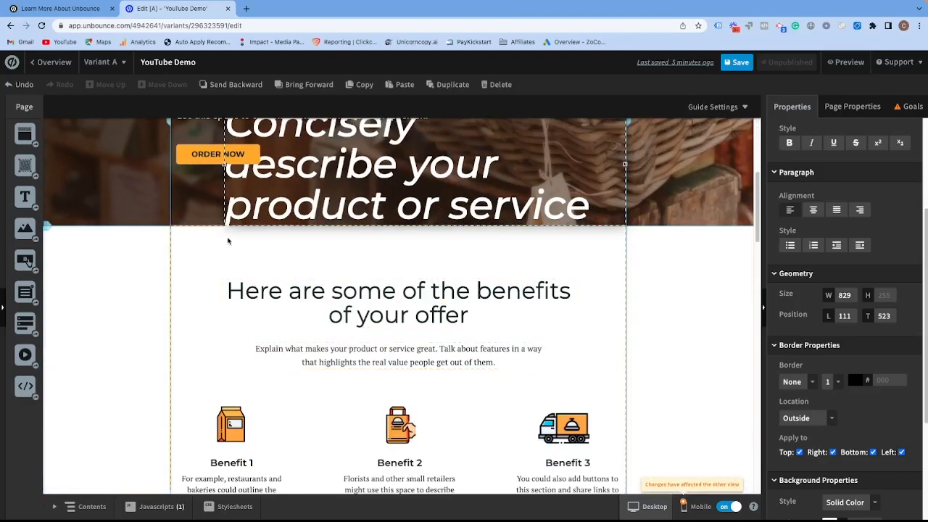
Move the hero headline back between the logo and the subtitle, about 23 from the left and 202 from the top.
scroll(232, 244, up, 1)
scroll(341, 284, up, 1)
scroll(287, 273, up, 1)
click(295, 277)
scroll(217, 258, up, 2)
drag(318, 283, 277, 249)
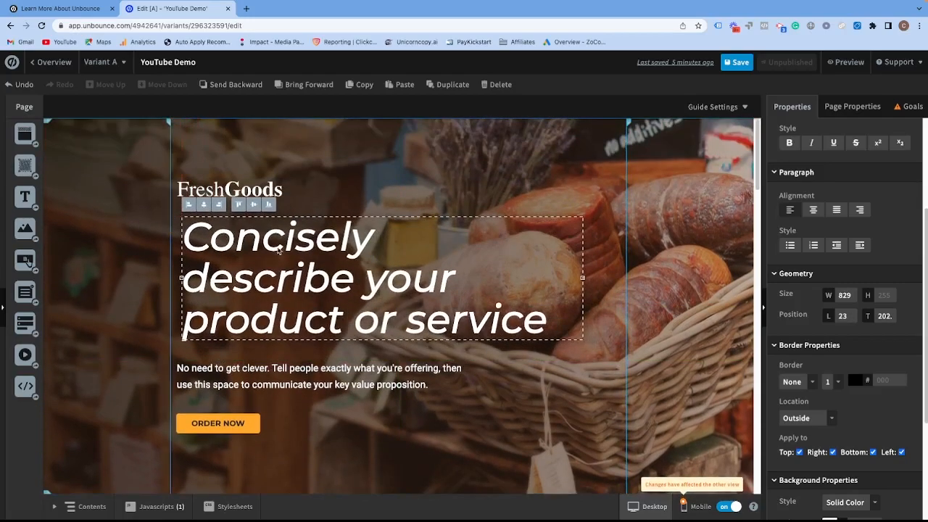
Review the font size and line spacing choices available for the hero headline.
scroll(777, 225, up, 2)
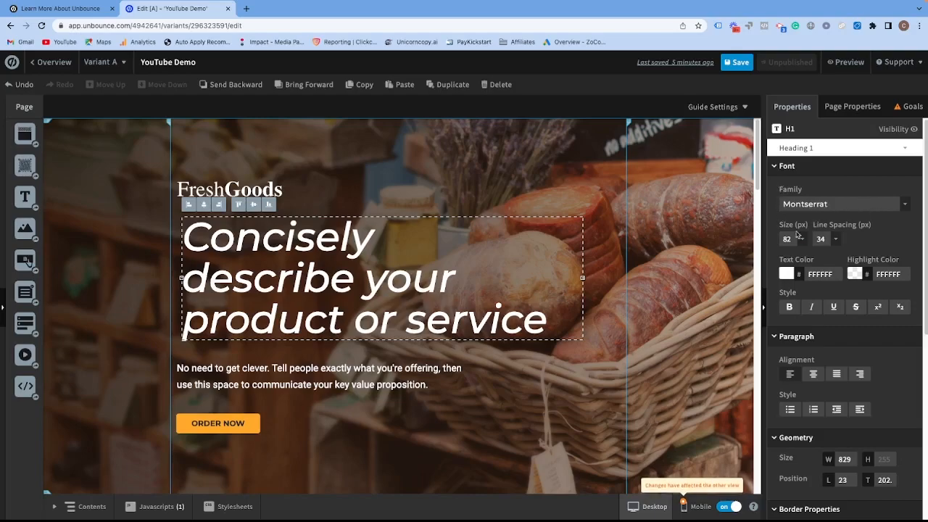
click(801, 239)
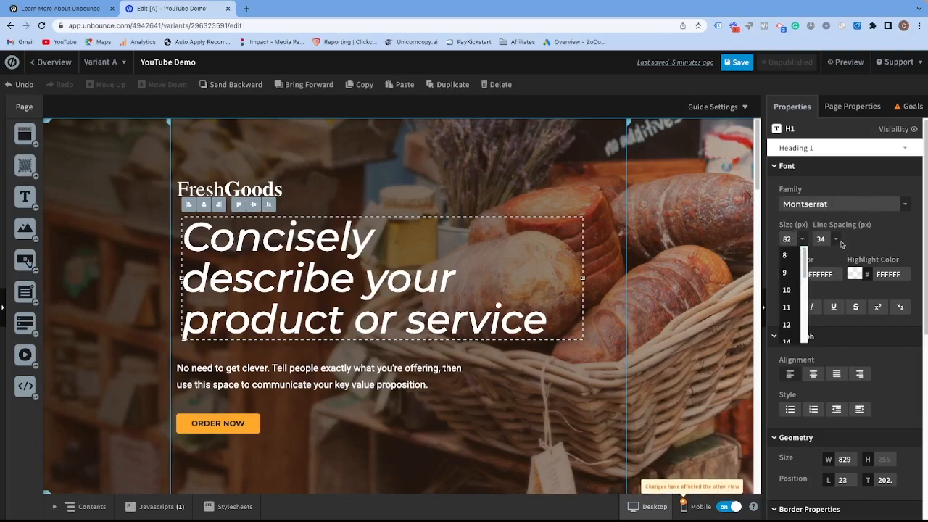
click(836, 240)
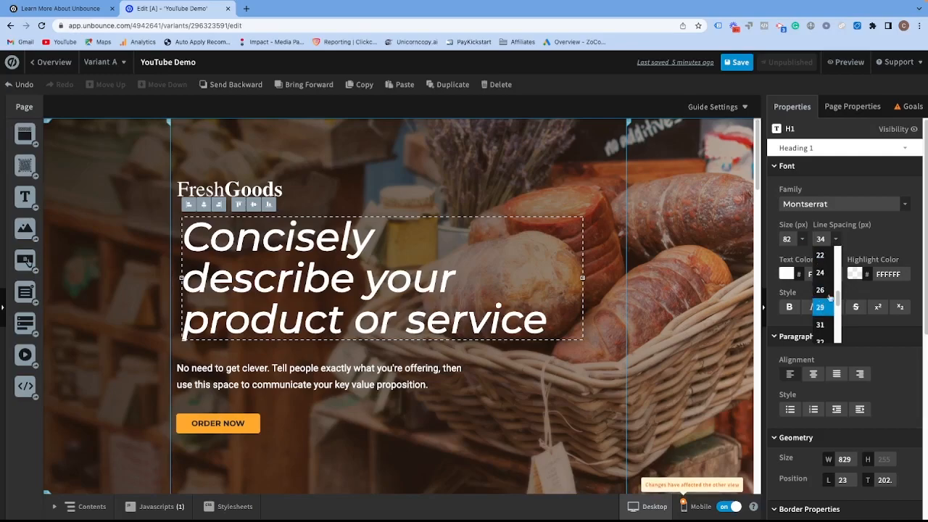
click(871, 245)
scroll(833, 265, down, 1)
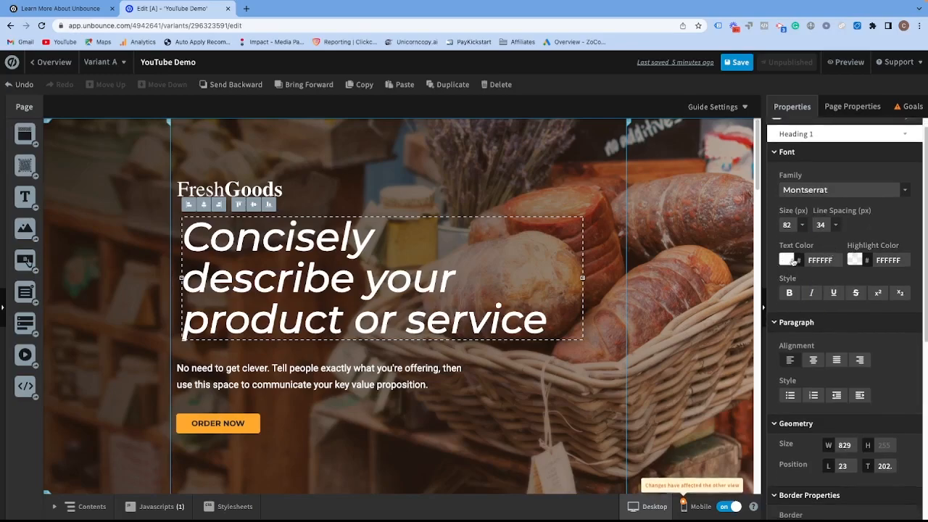
Try red (FF0000) as the hero headline's text color and return the whole text to white (FFFFFF).
click(792, 261)
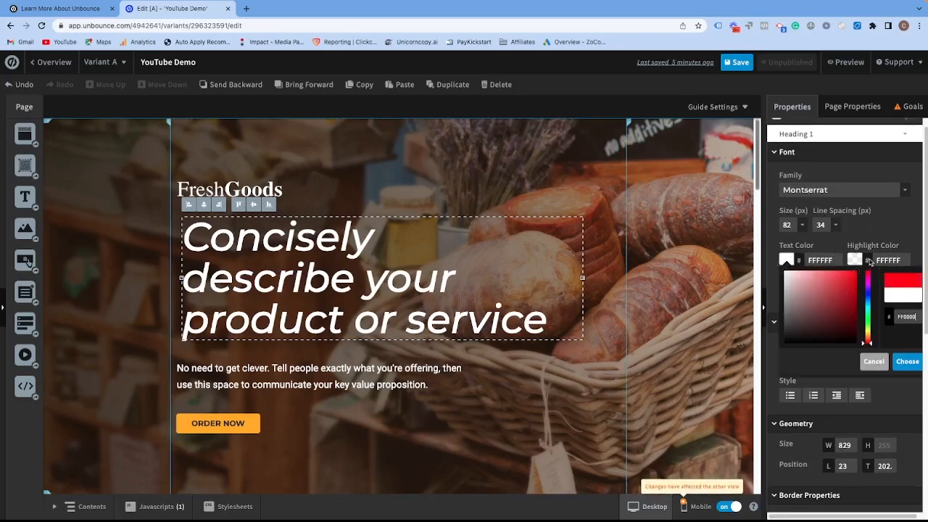
click(907, 361)
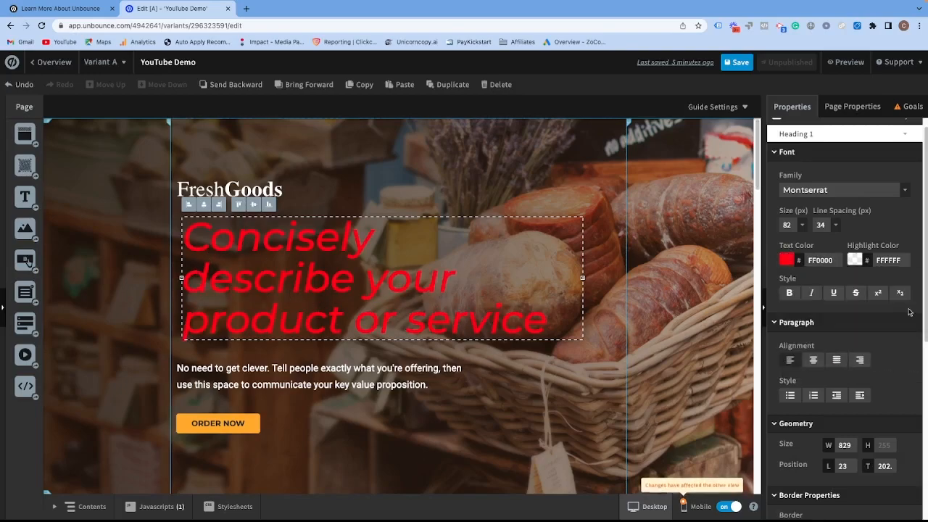
click(203, 241)
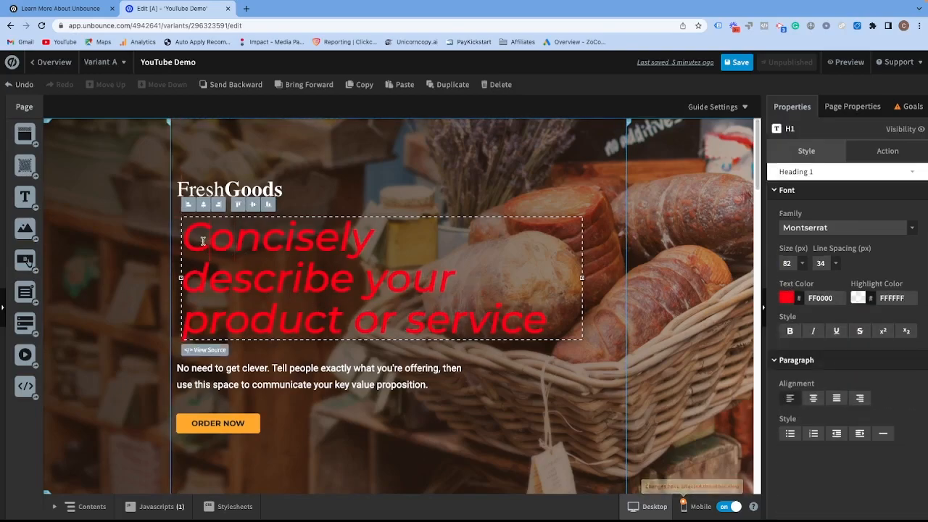
drag(183, 233, 549, 328)
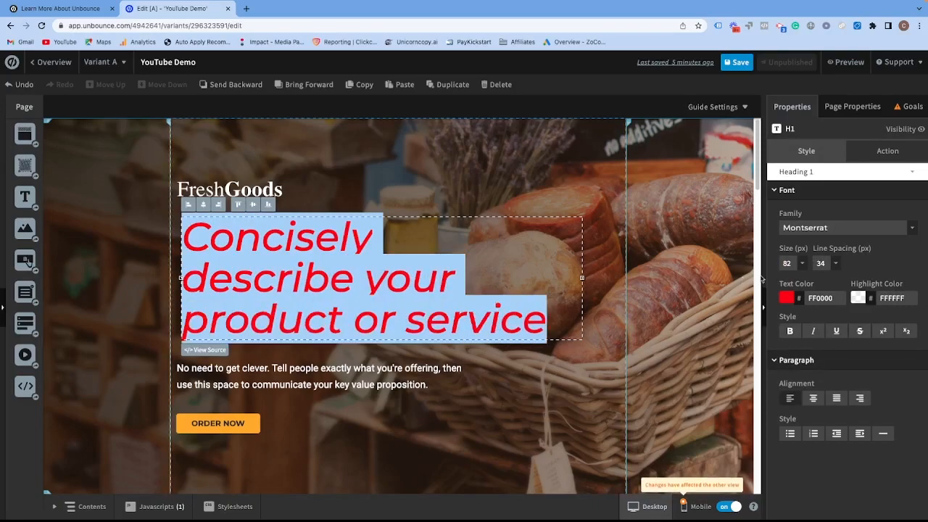
click(794, 299)
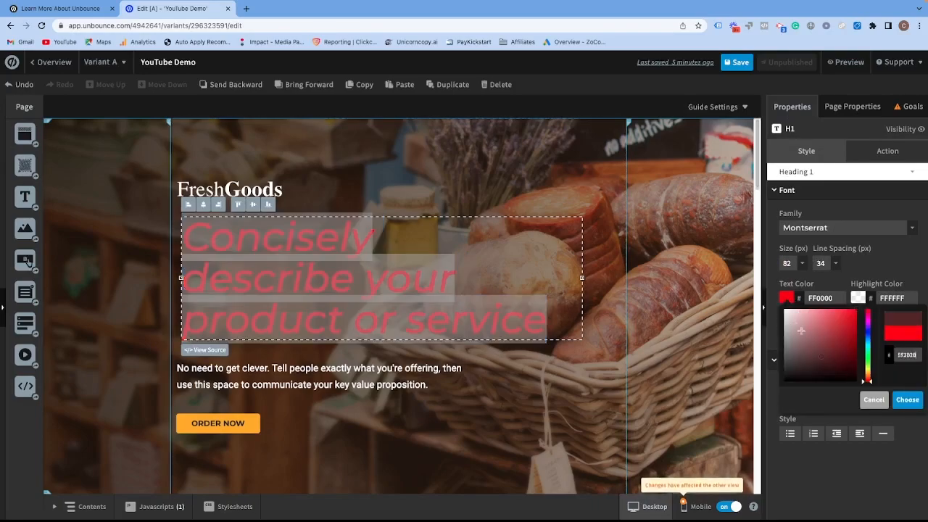
click(907, 400)
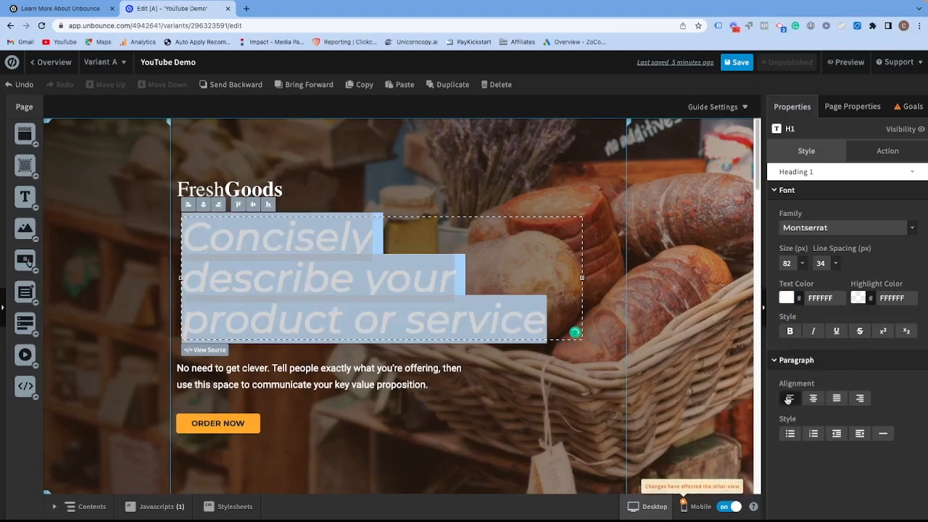
Try formatting the hero headline as a bulleted list, undo it and deselect the text.
click(790, 434)
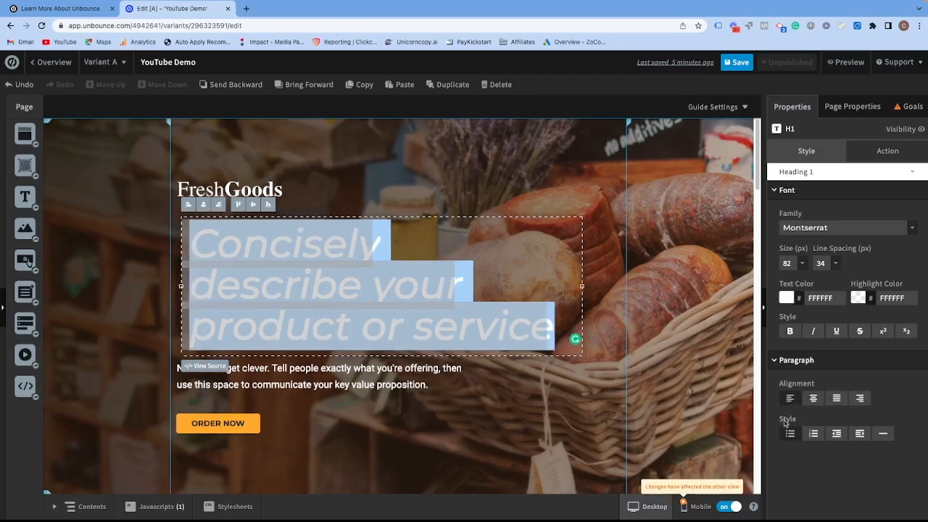
click(21, 85)
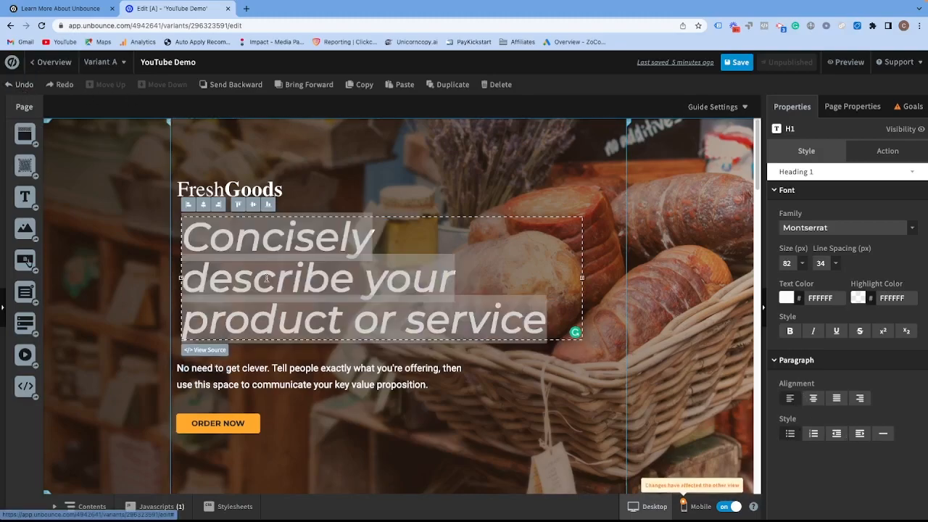
click(484, 356)
Select the ORDER NOW button in the hero section and toggle its visibility off and back on.
scroll(500, 347, down, 1)
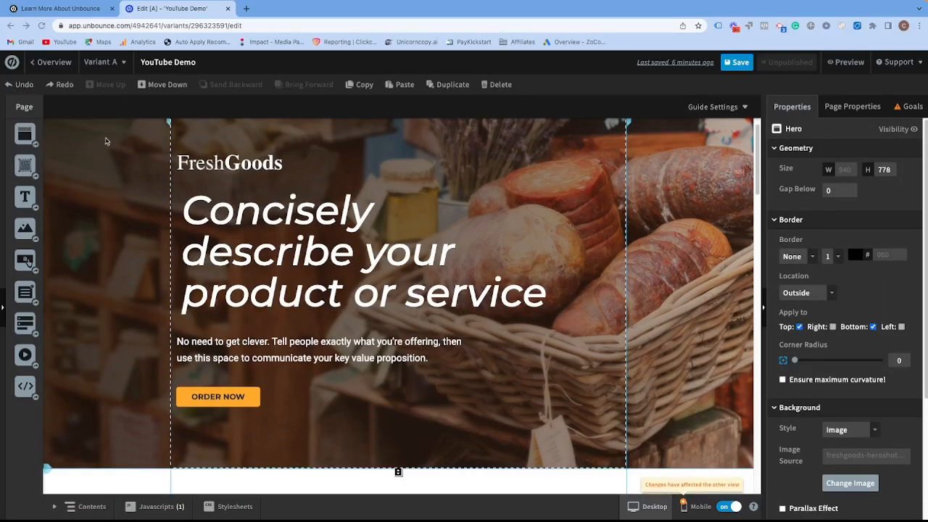
scroll(213, 331, down, 1)
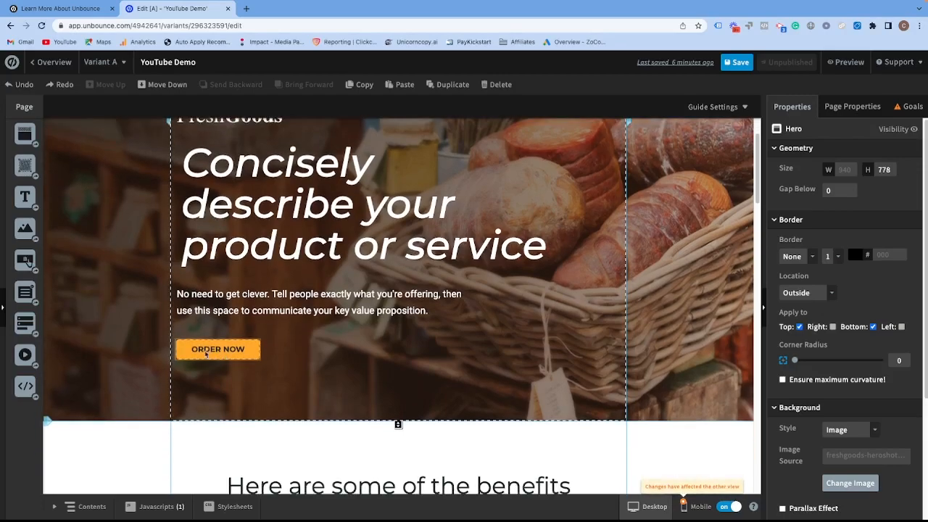
click(206, 348)
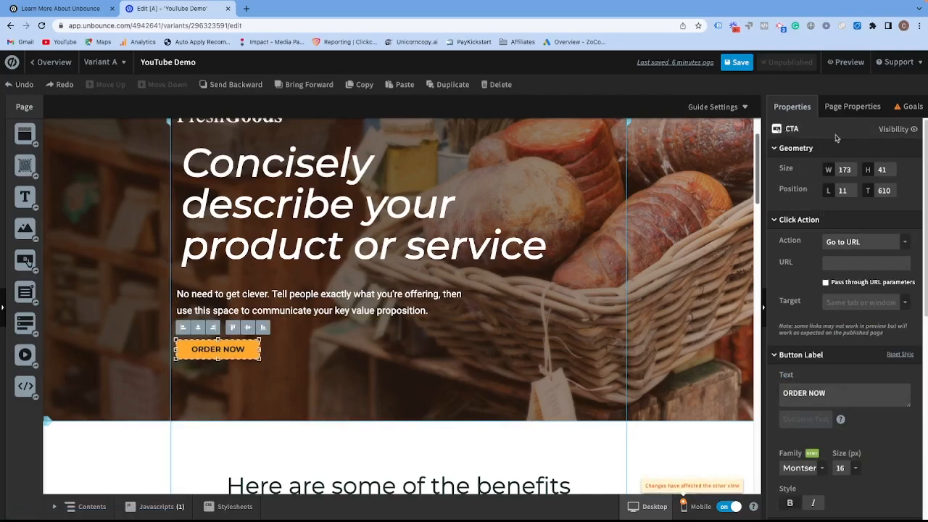
click(913, 129)
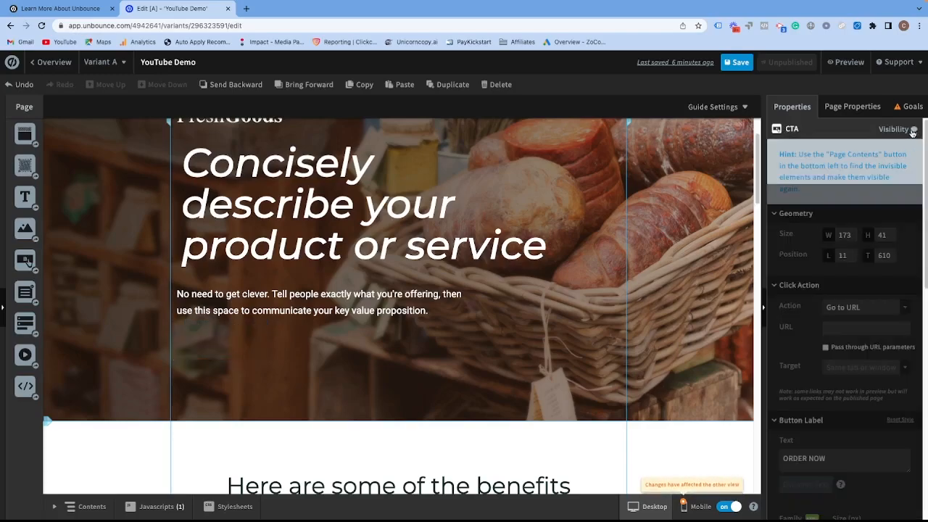
click(913, 129)
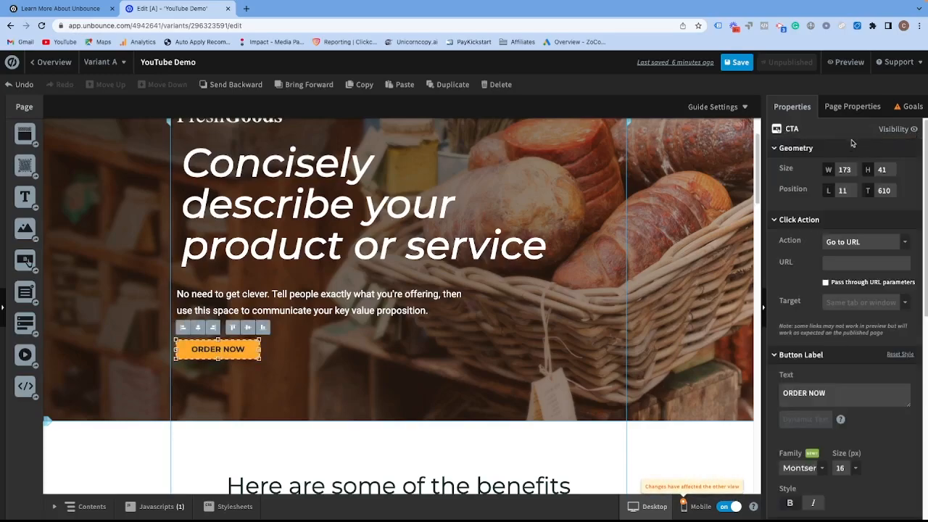
Try setting the ORDER NOW button's width to 200 and undo the change.
drag(852, 170, 835, 170)
text(2)
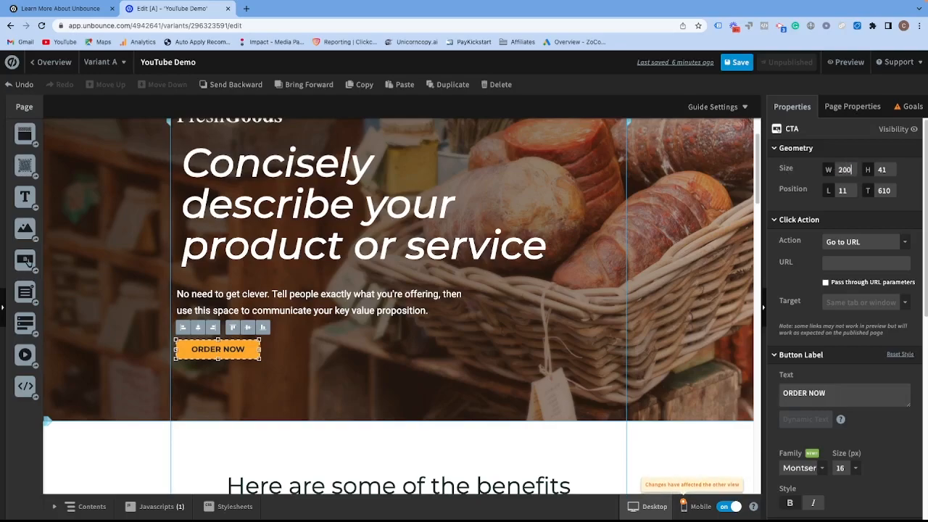
text(00)
key(Return)
key(ctrl+z)
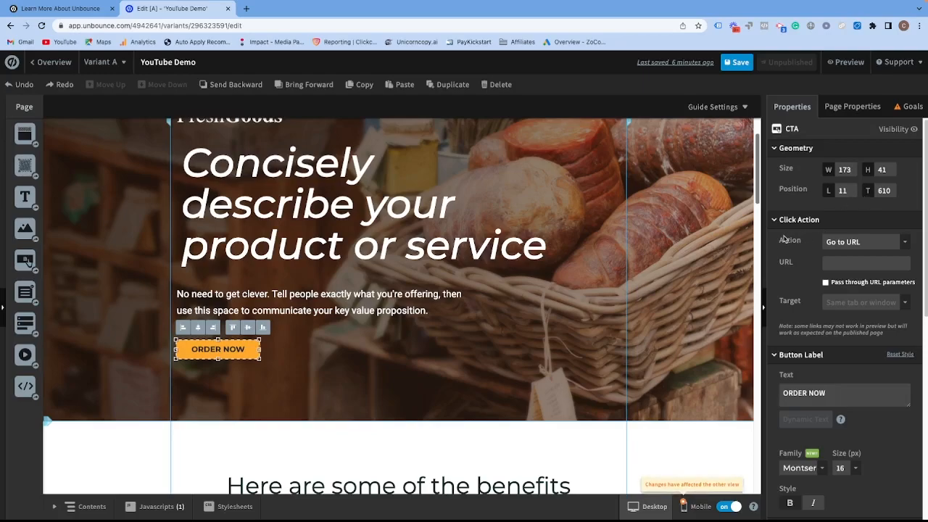
click(899, 246)
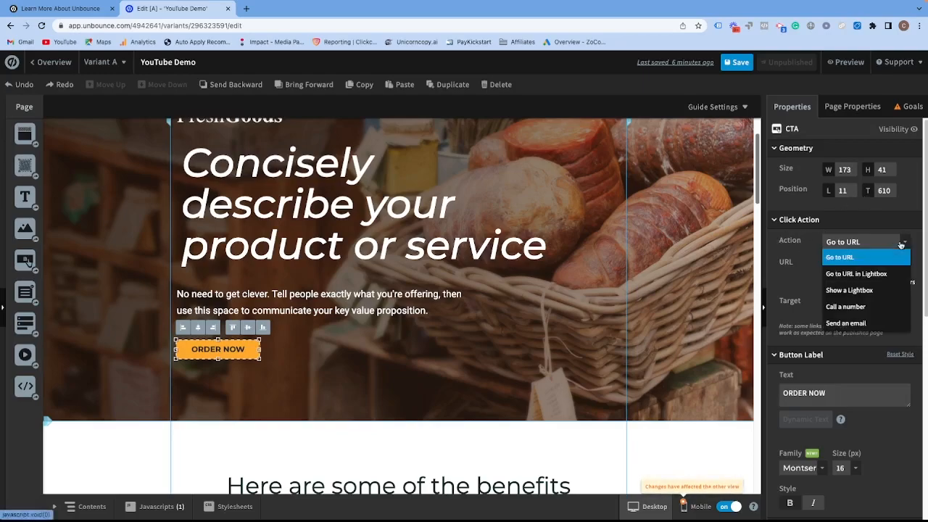
click(840, 257)
click(841, 263)
text(www.zo)
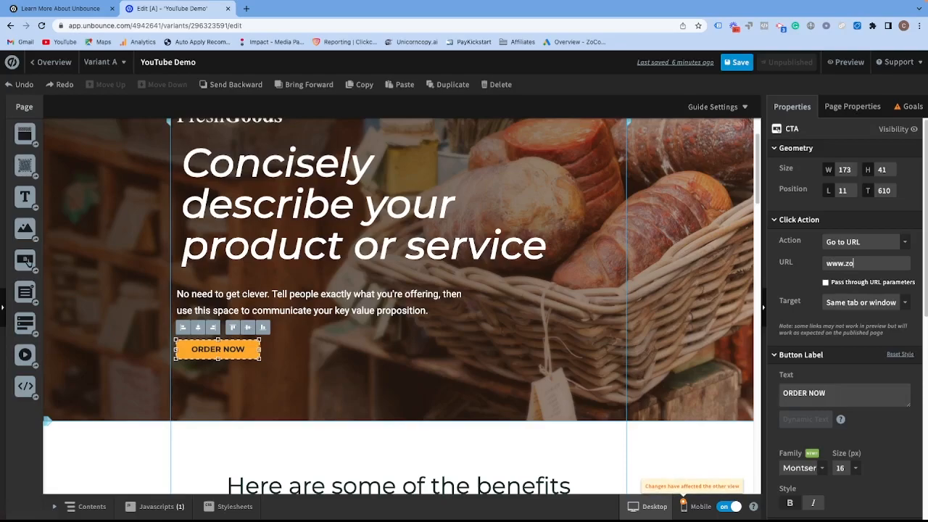
text(marketing.com)
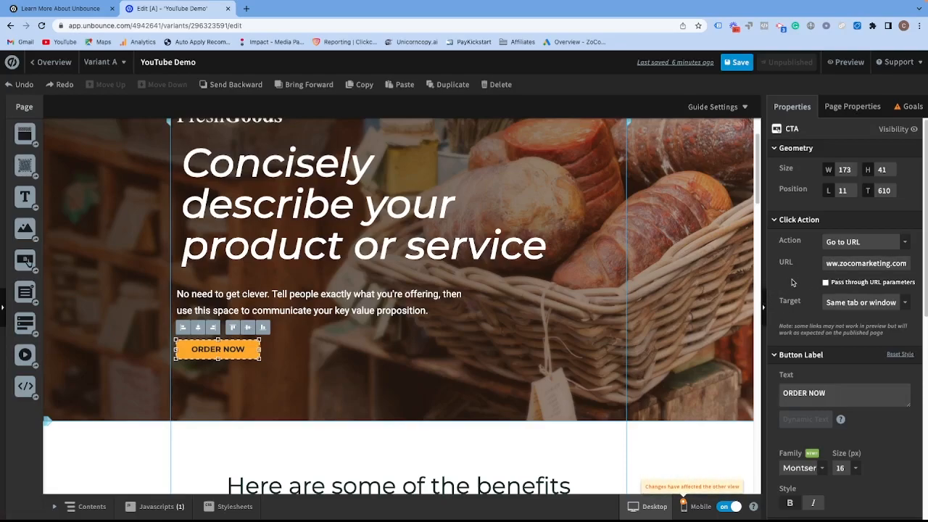
Review the click action and link target options available for the ORDER NOW button.
click(901, 246)
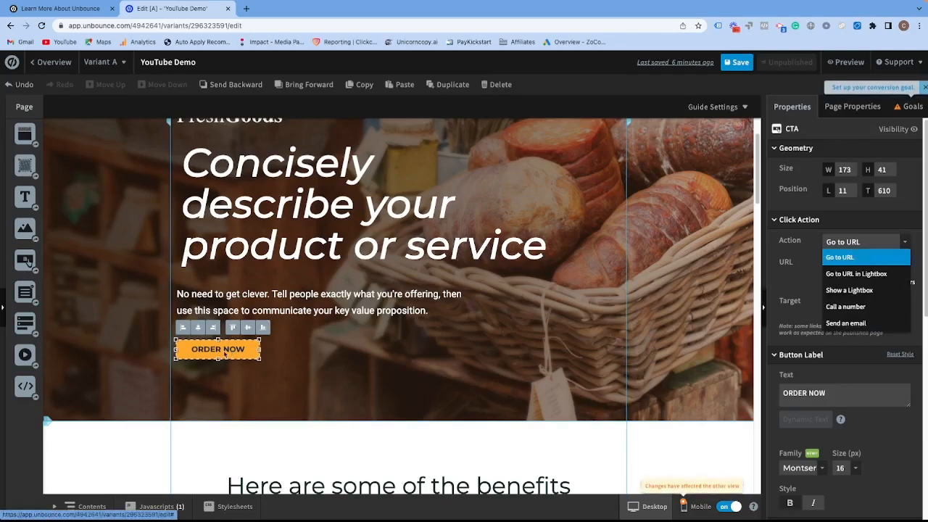
click(804, 276)
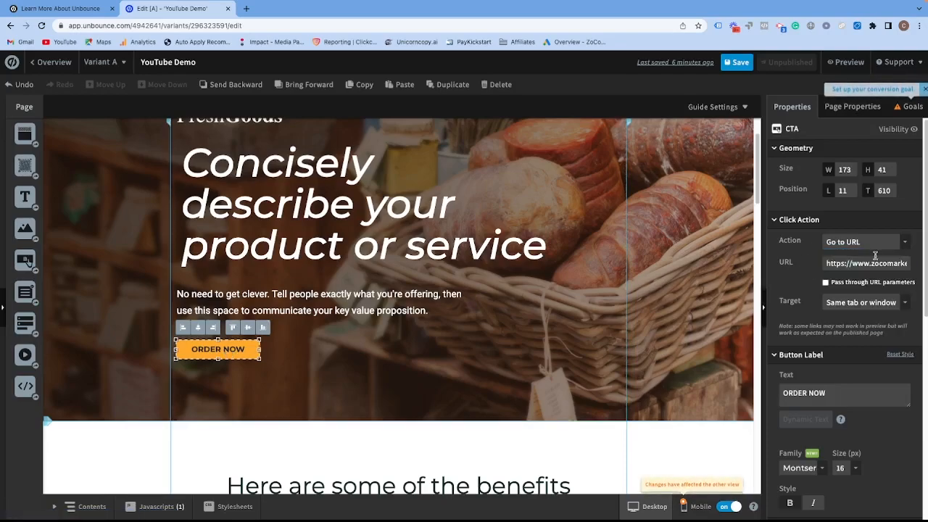
click(876, 247)
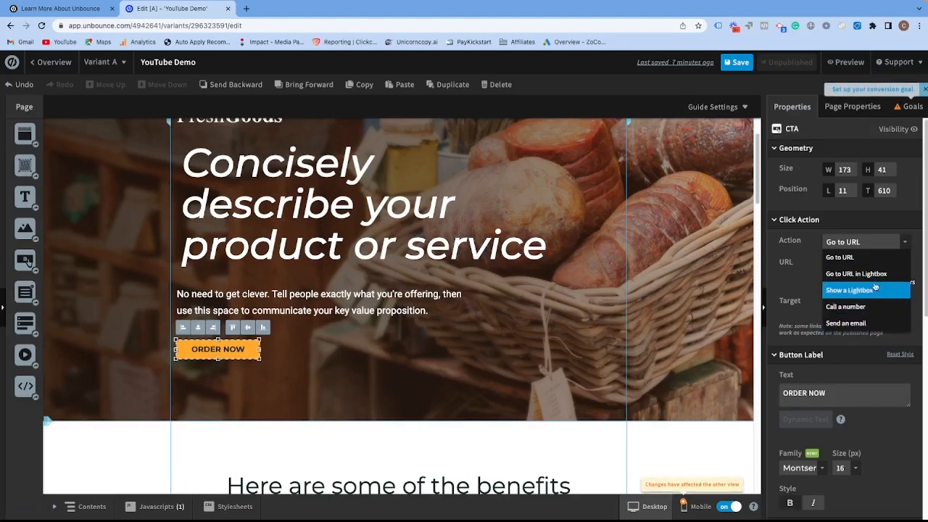
click(793, 282)
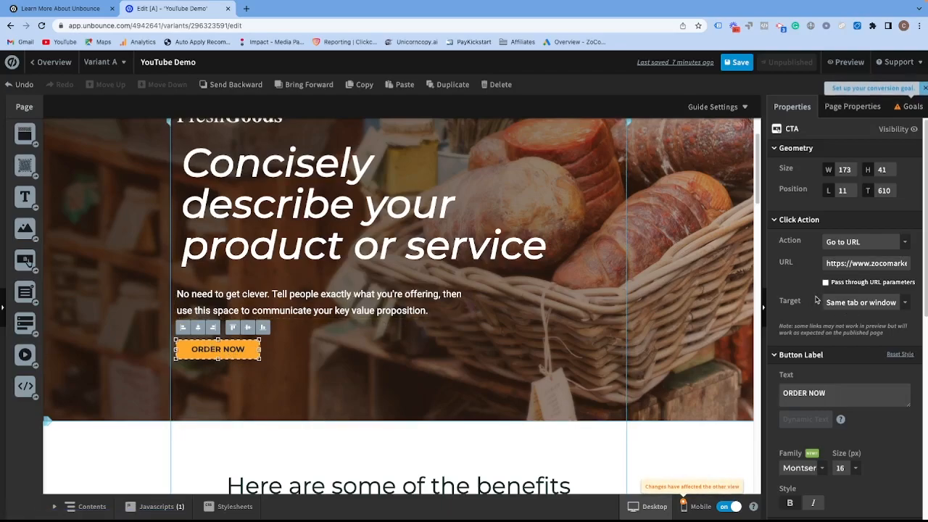
click(903, 305)
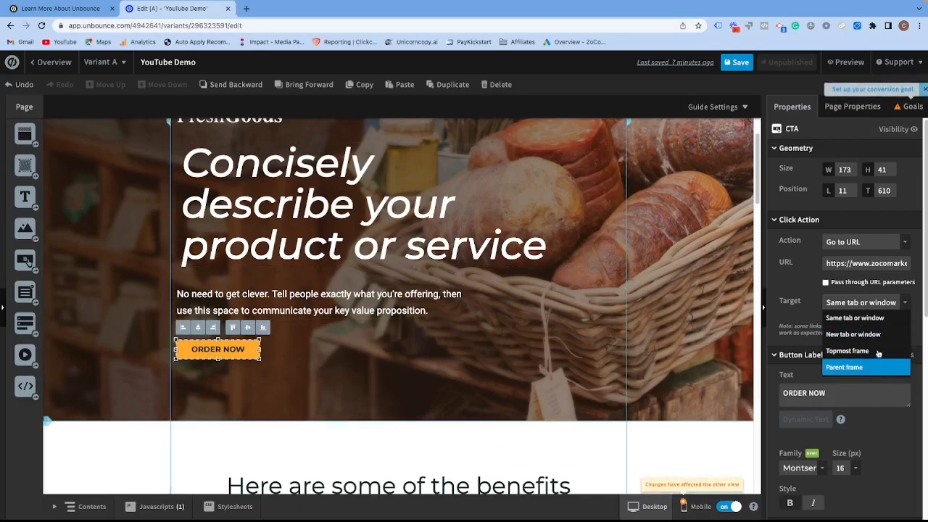
click(787, 293)
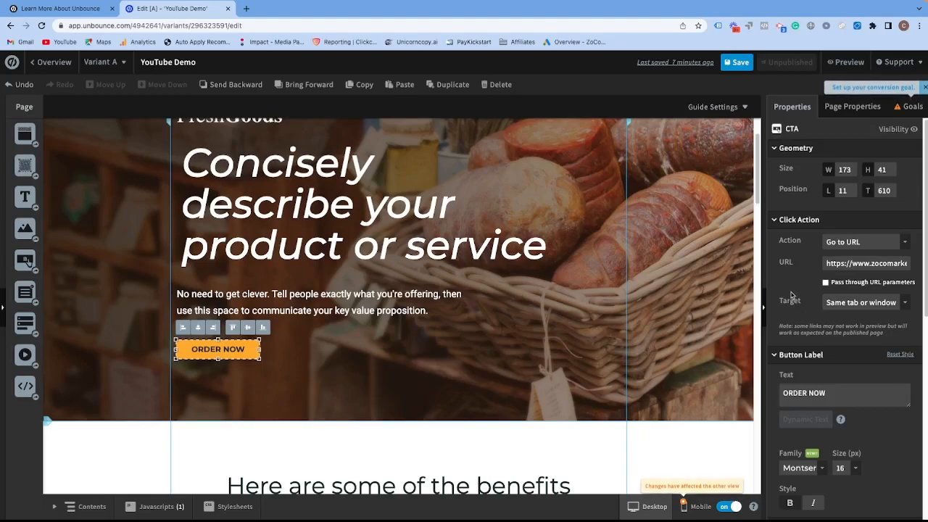
Replace the ORDER NOW button's label text with "Buy Now".
scroll(794, 375, down, 1)
triple_click(844, 374)
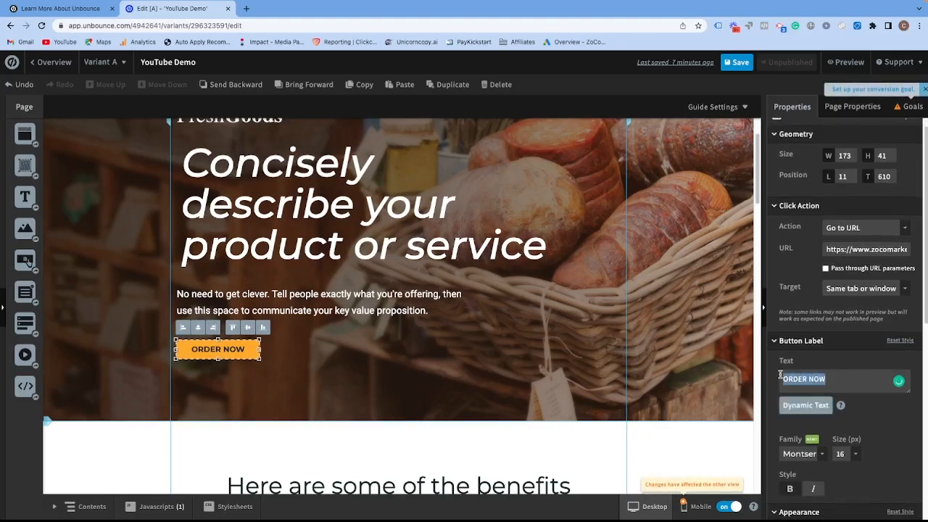
key(BackSpace)
text(Ruyt N)
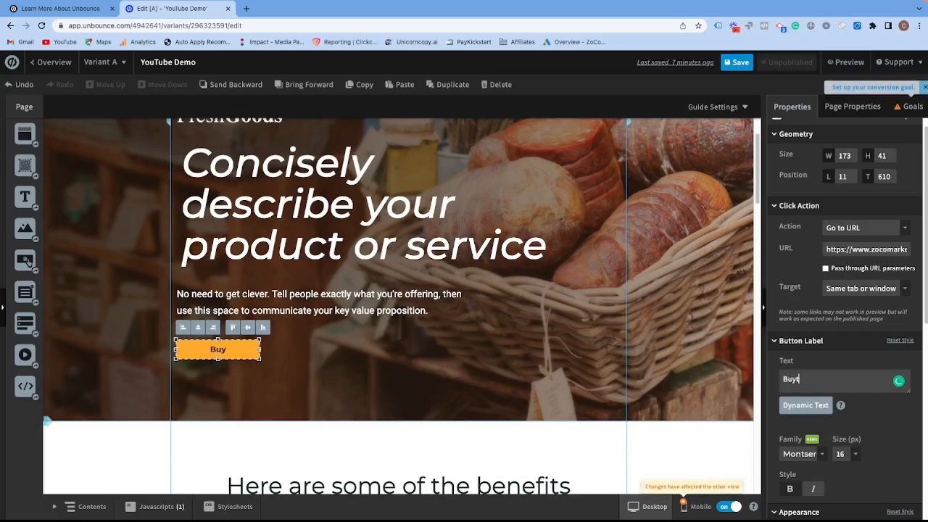
key(BackSpace)
key(BackSpace)
key(BackSpace)
text(n)
key(BackSpace)
text(Now)
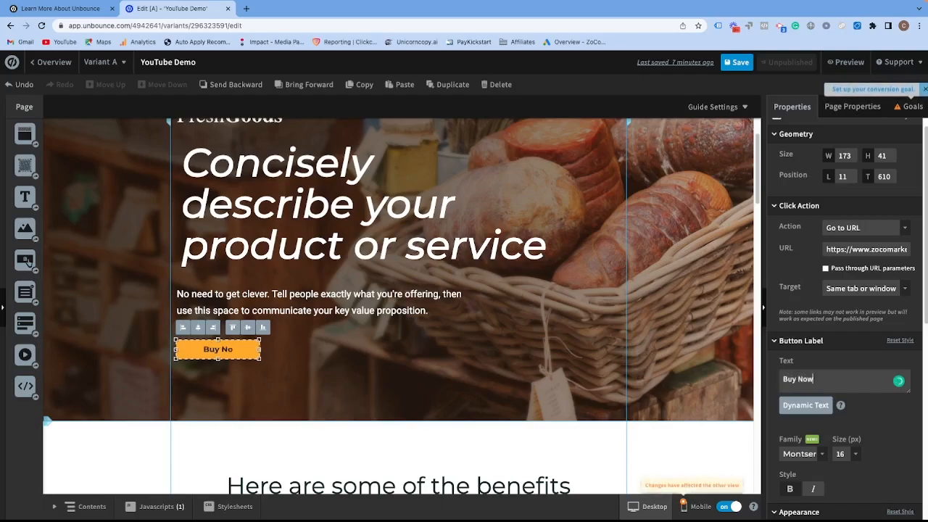
scroll(812, 371, down, 1)
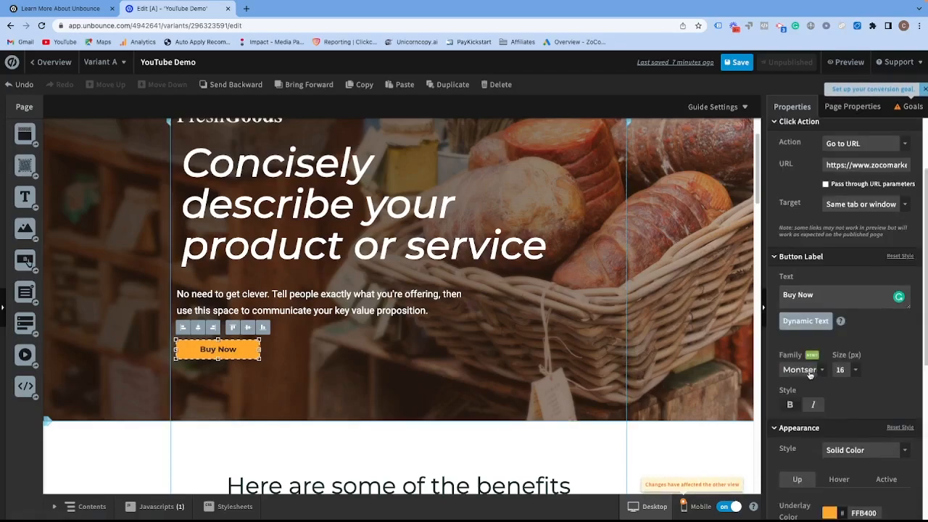
Try the near-black underlay color 060606 on the Buy Now button and undo the change.
scroll(774, 386, down, 2)
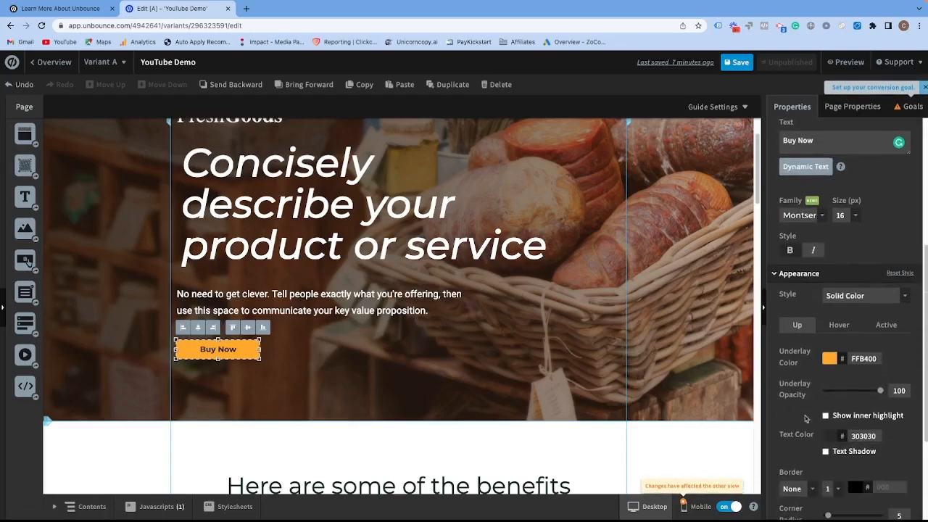
click(830, 361)
click(385, 325)
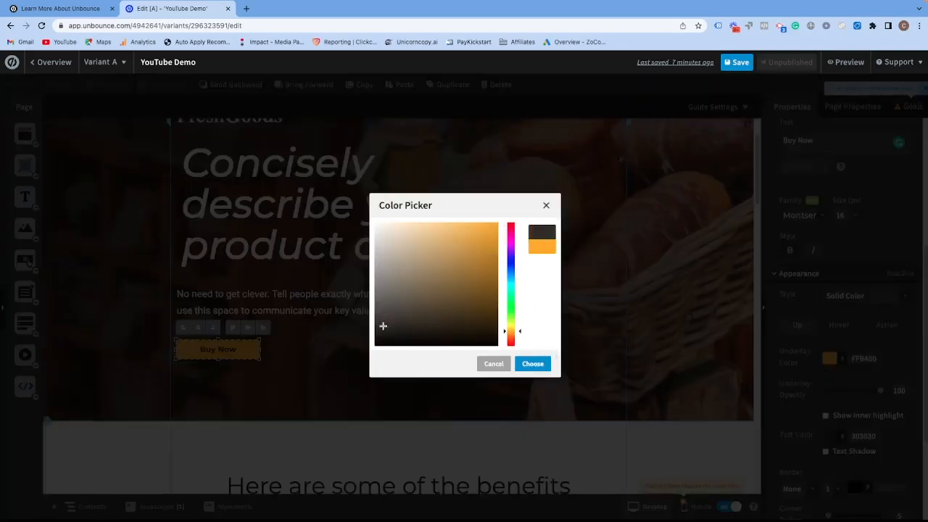
click(532, 363)
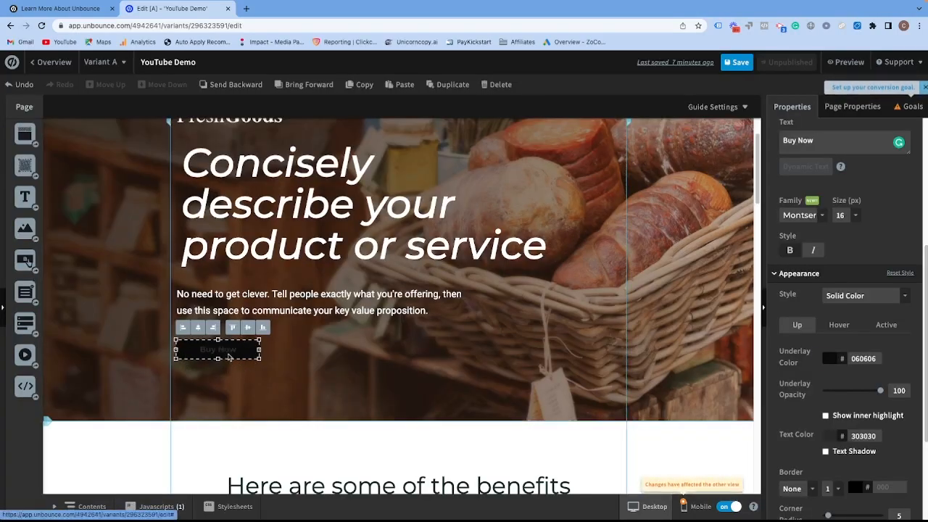
key(ctrl+z)
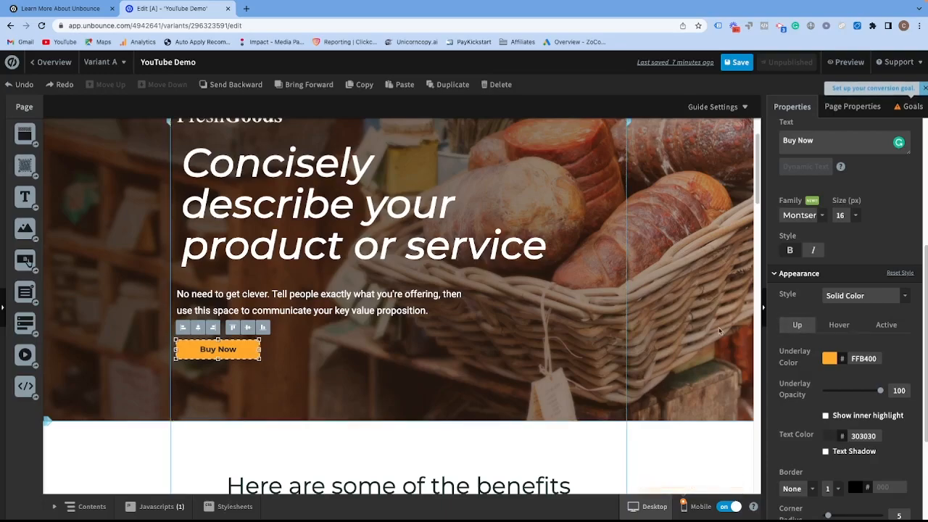
Try adjusting the corner radius of the hero section behind the headline.
scroll(817, 399, down, 2)
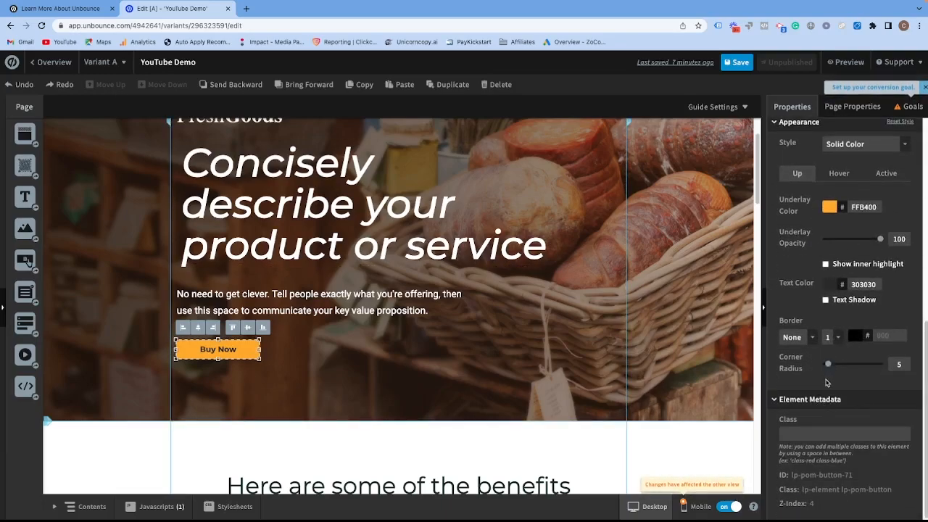
click(381, 373)
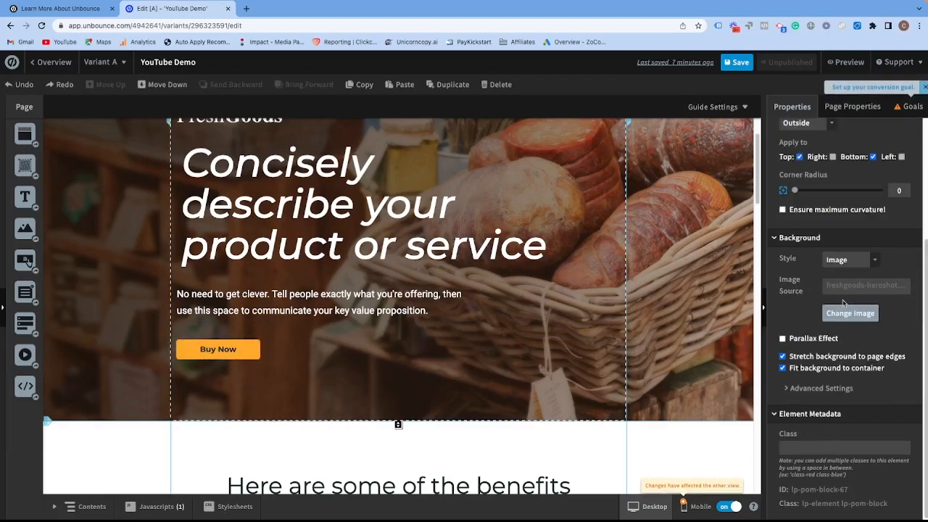
scroll(843, 303, up, 2)
mouse_move(800, 251)
mouse_down()
mouse_move(824, 252)
mouse_move(791, 252)
mouse_up()
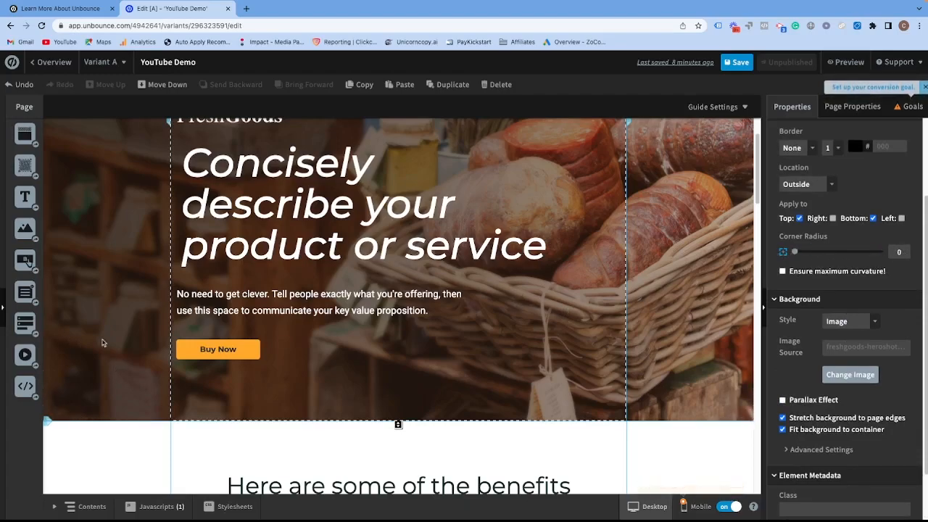
scroll(521, 281, up, 2)
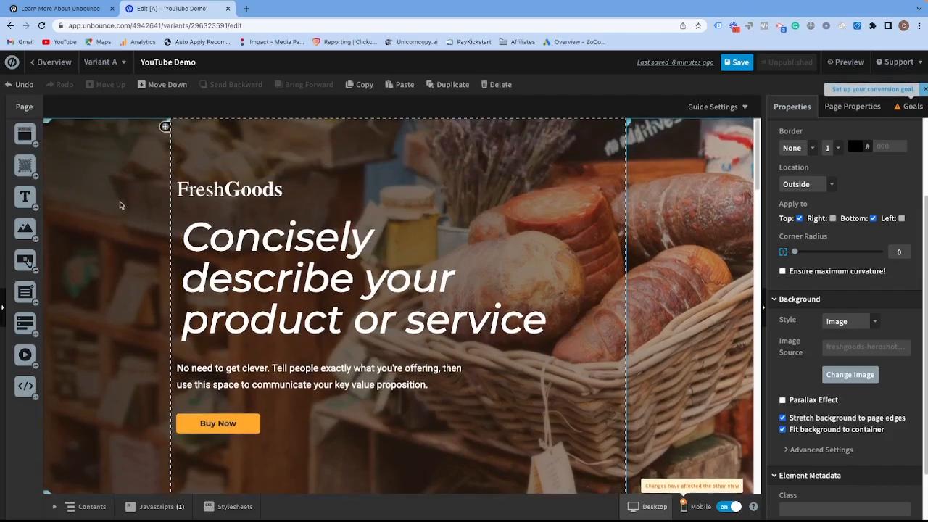
scroll(805, 416, down, 1)
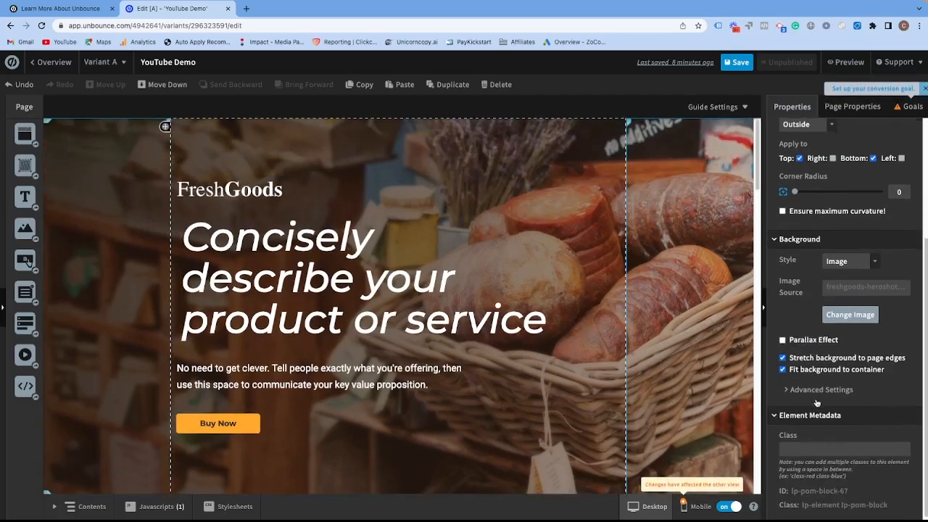
drag(796, 192, 784, 209)
scroll(324, 397, down, 2)
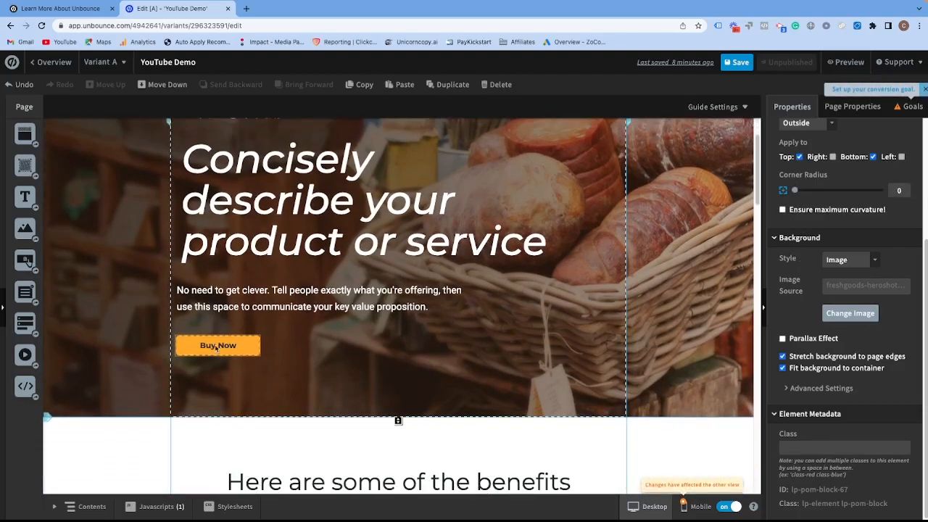
Round the Buy Now button's corners with a corner radius of 25.
click(218, 345)
scroll(805, 413, down, 4)
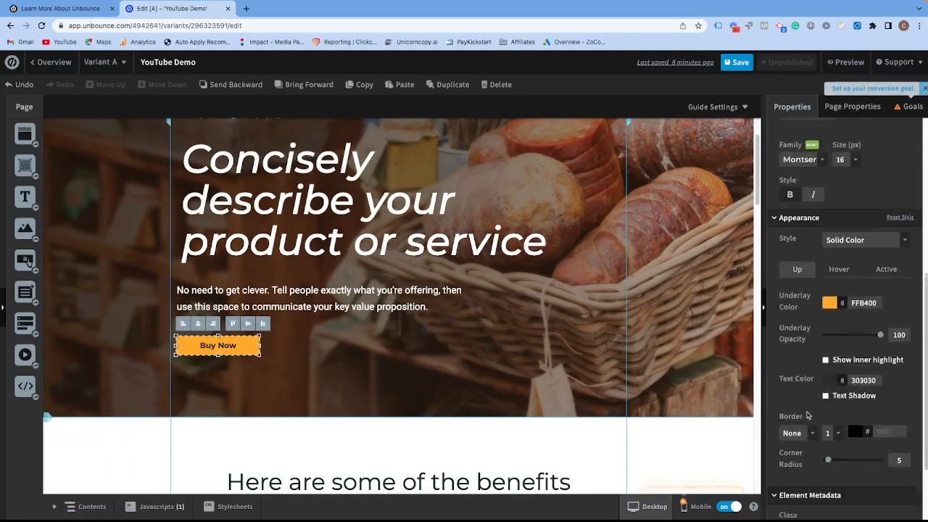
drag(828, 363, 836, 364)
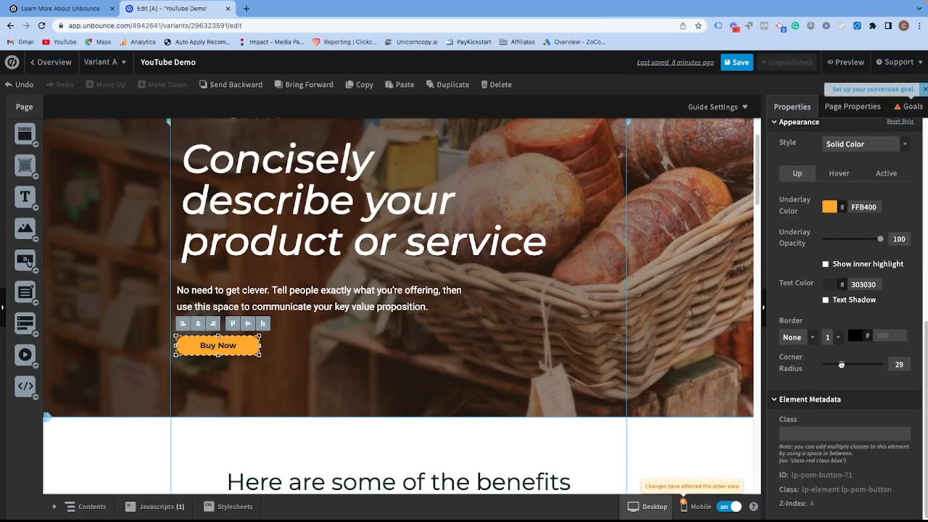
scroll(326, 326, up, 2)
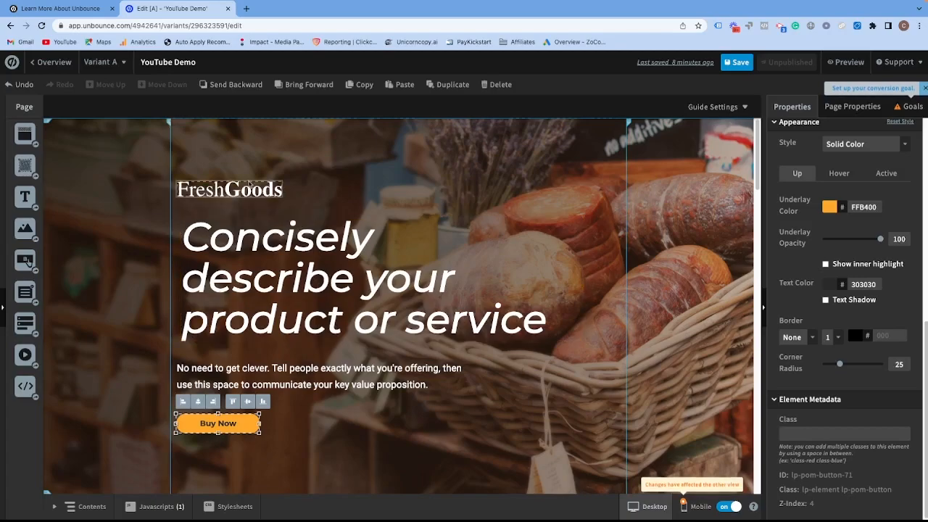
Delete the Buy Now button and place a new form in its spot beneath the hero text.
scroll(216, 324, down, 1)
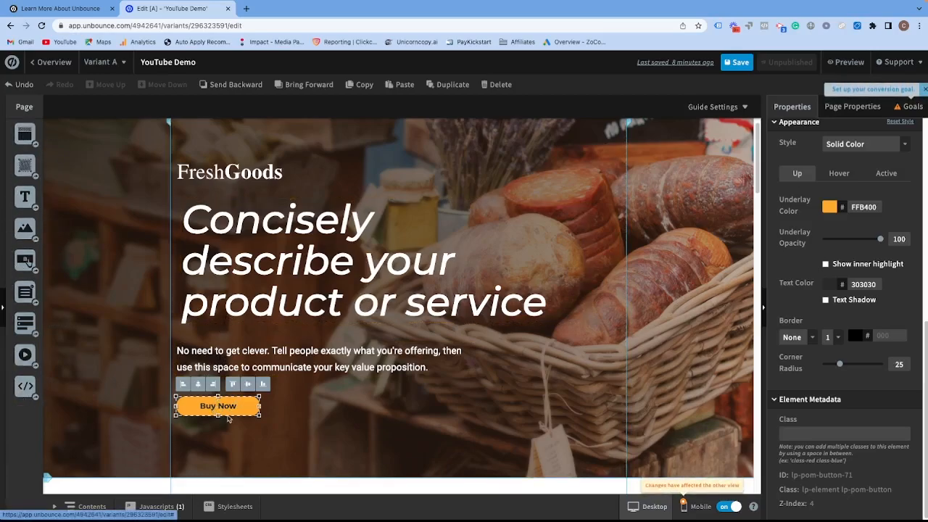
key(Delete)
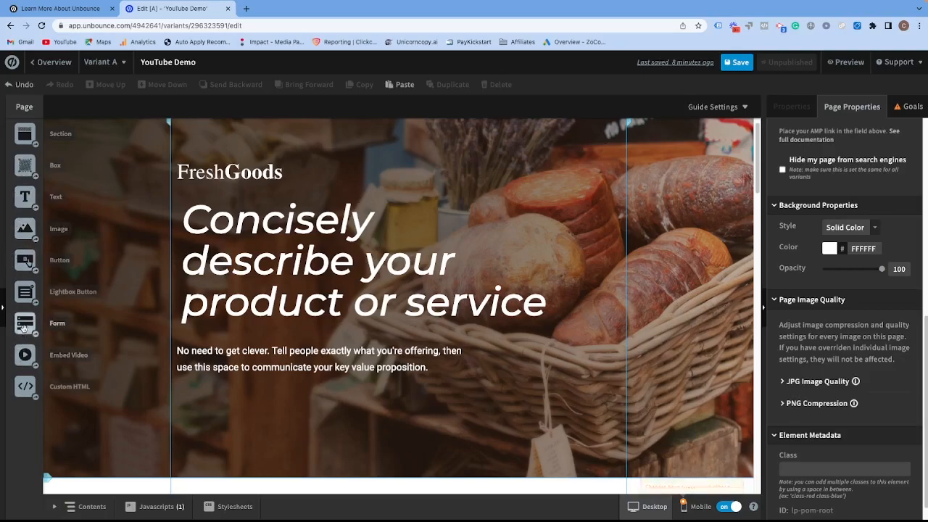
drag(24, 323, 229, 403)
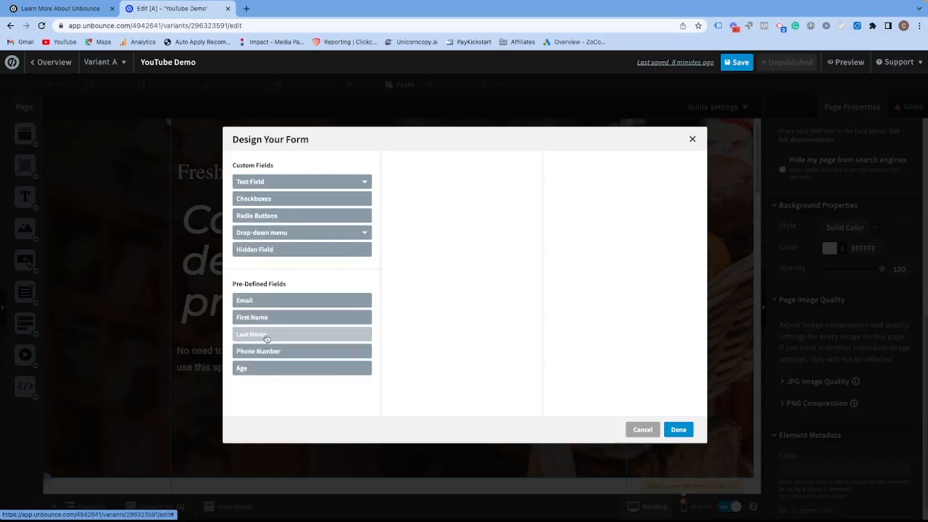
Add the pre-defined First Name, Last Name and Email fields to the form.
click(261, 323)
click(257, 334)
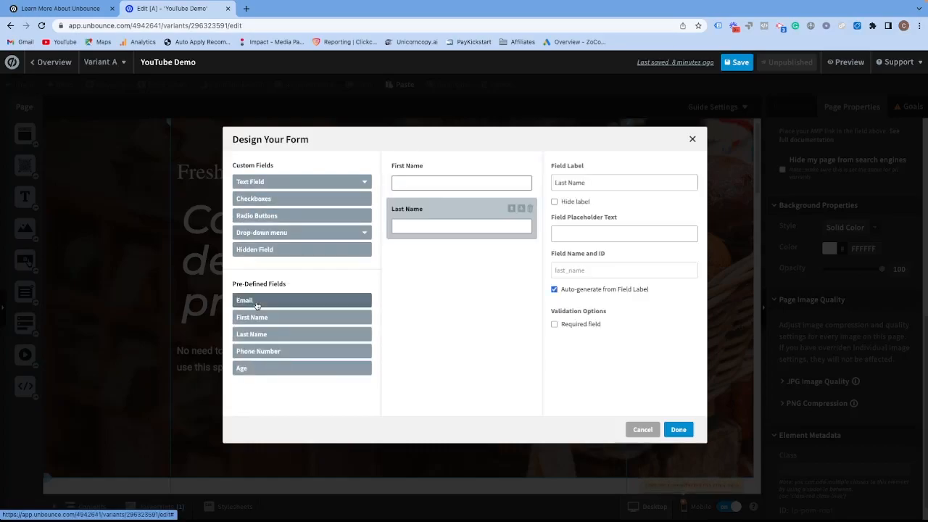
click(254, 300)
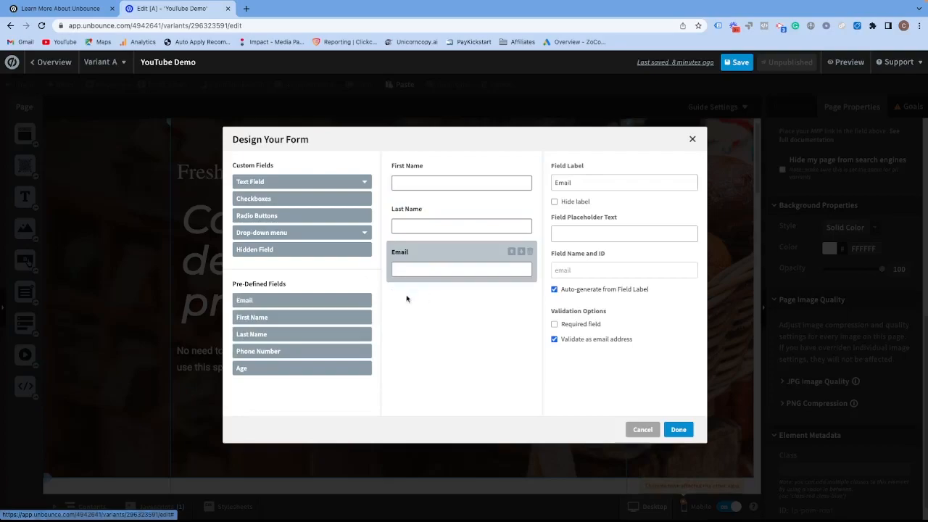
Add a custom single line text field to the form and label it "Company Name".
click(266, 182)
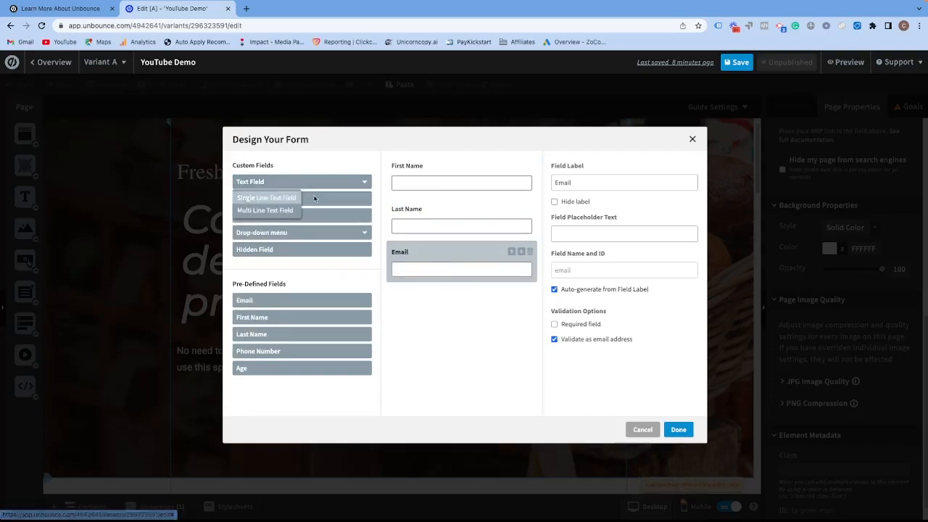
click(265, 199)
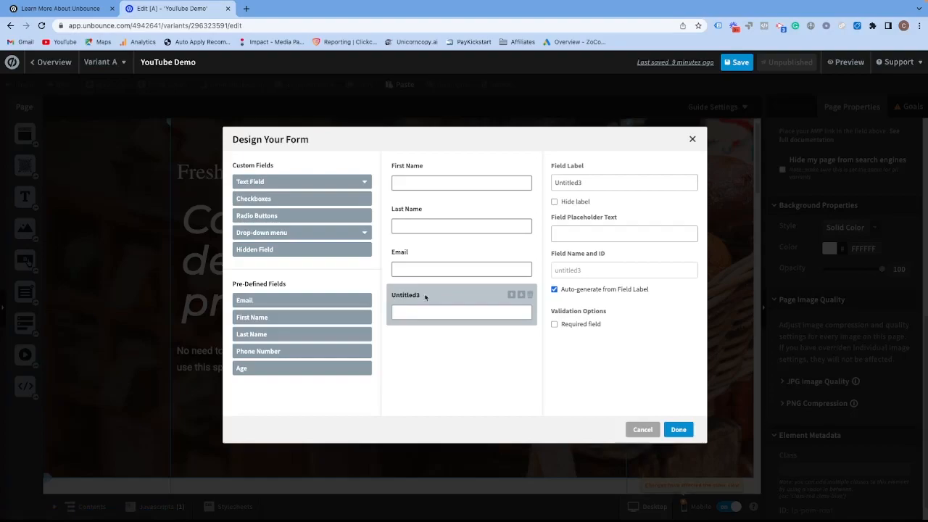
drag(593, 182, 549, 185)
key(BackSpace)
text(C)
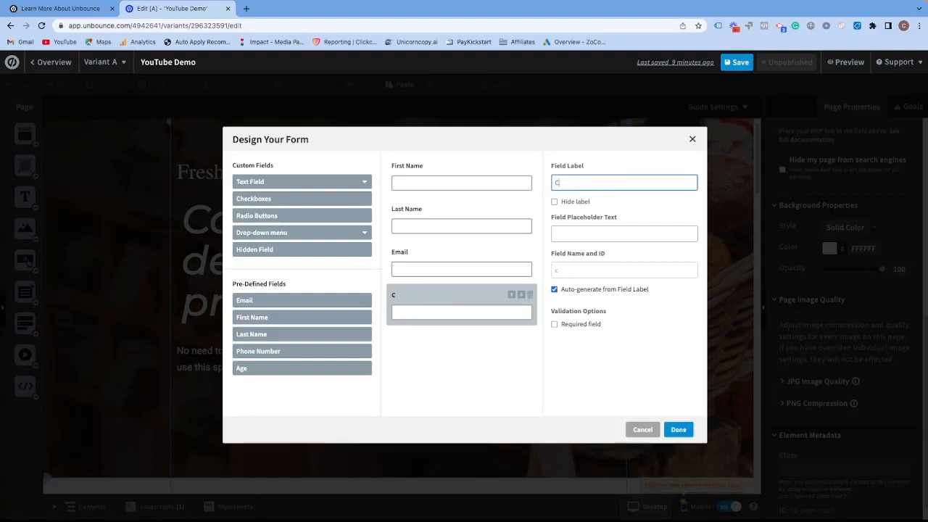
text(ompany Name)
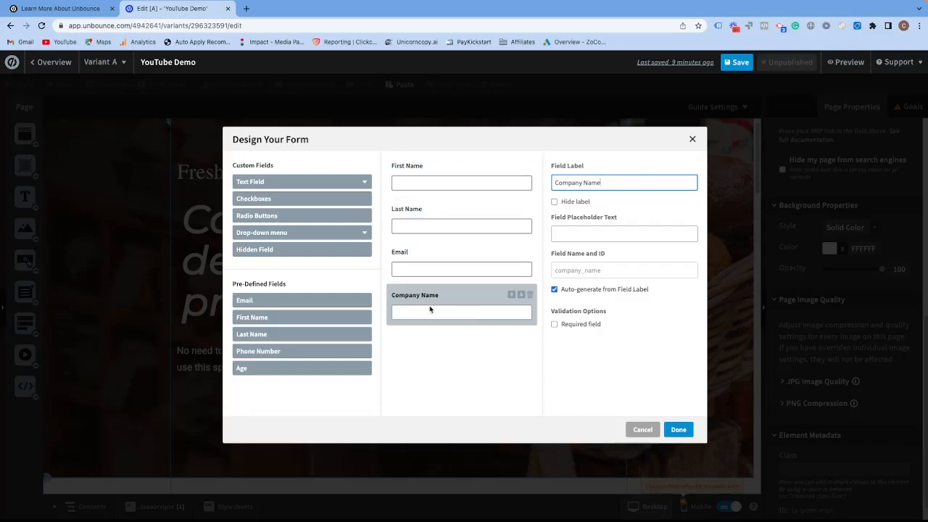
Make the First Name, Email and Company Name fields required, leaving Last Name optional.
click(438, 185)
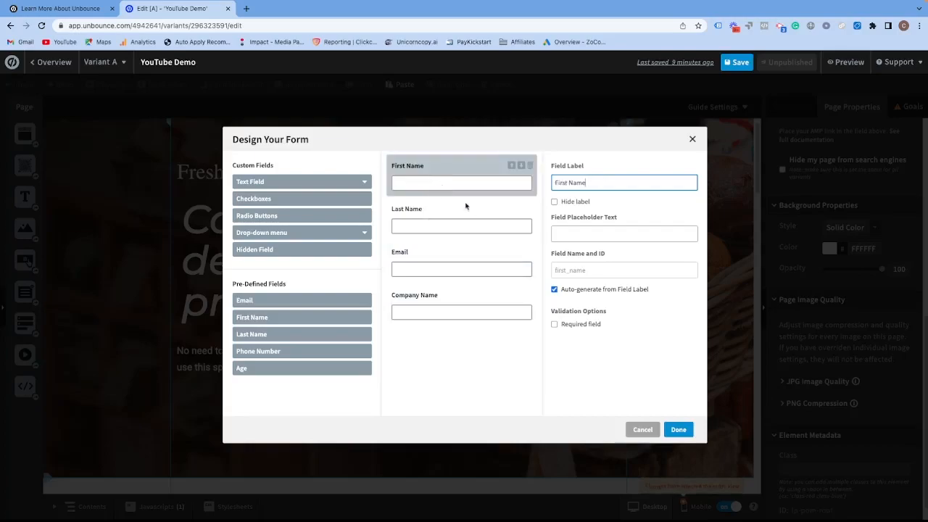
click(554, 324)
click(453, 236)
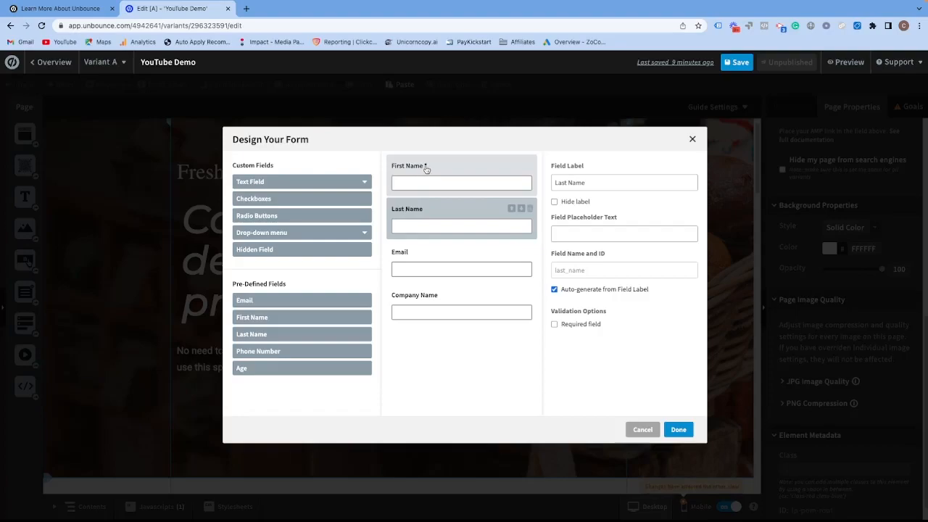
click(434, 258)
click(553, 324)
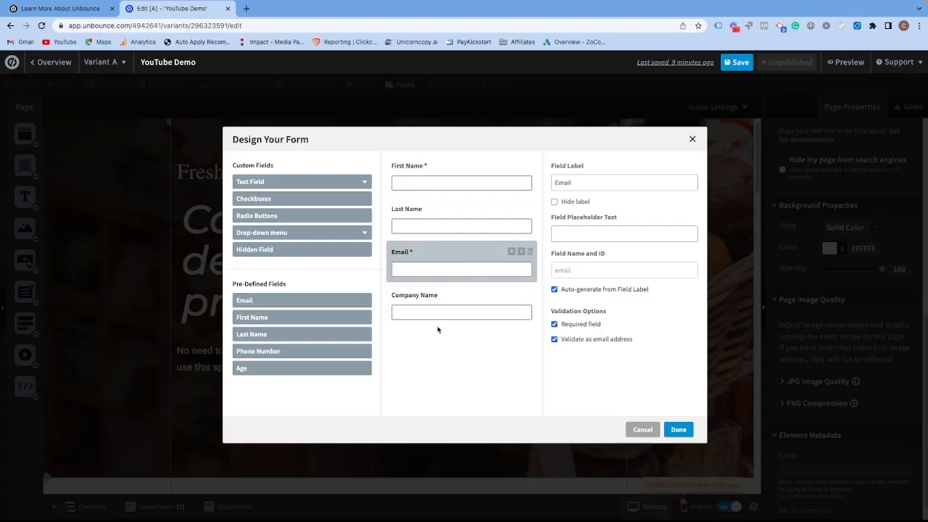
click(424, 304)
click(554, 324)
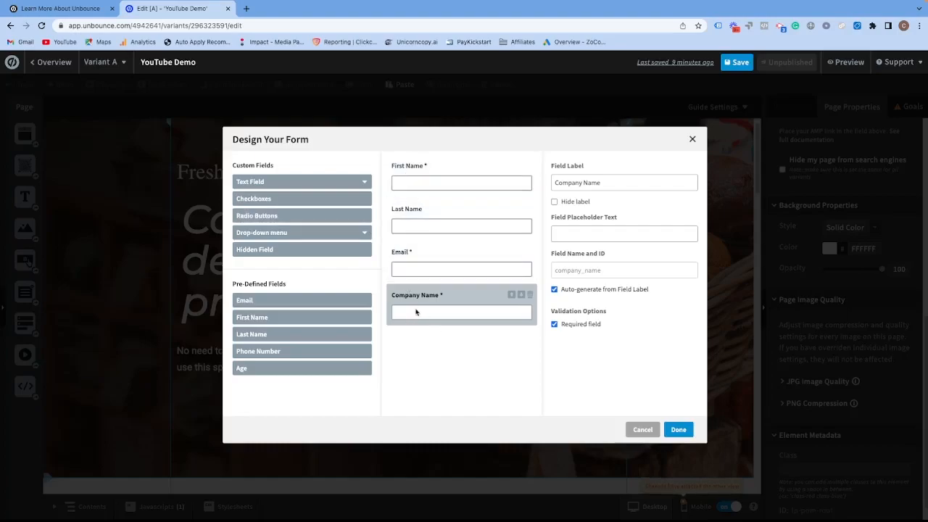
Review the available drop-down field types without adding one, and finish the form design.
click(433, 258)
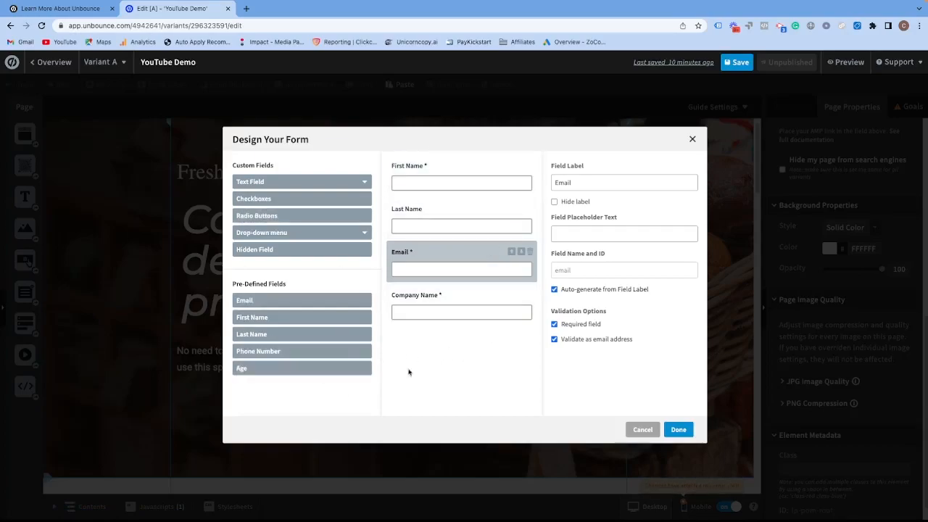
click(350, 230)
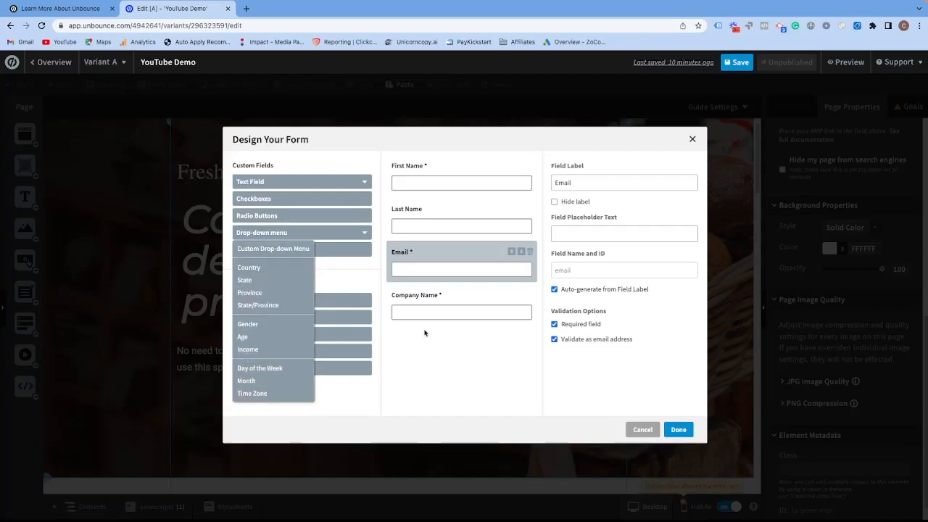
click(311, 284)
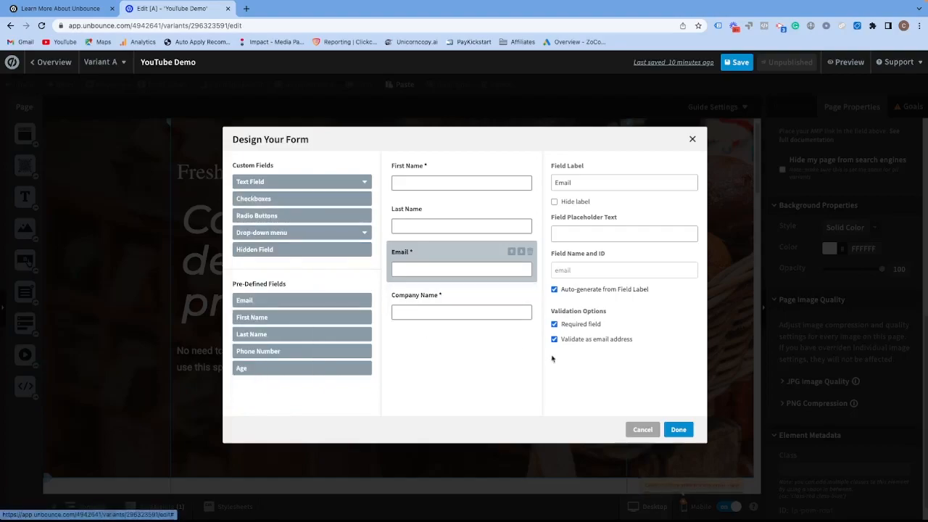
click(681, 430)
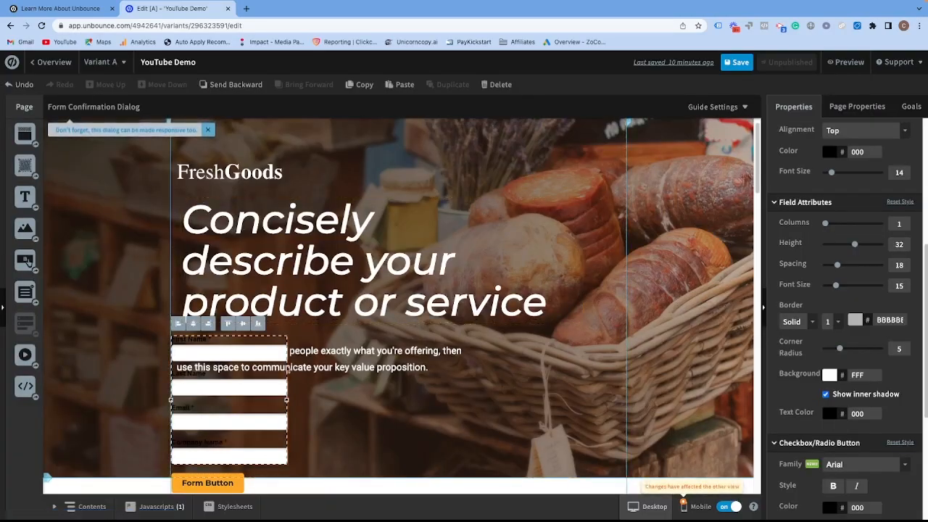
Extend the hero section's lower edge downward so the section encloses the form's button.
scroll(269, 370, down, 2)
scroll(206, 308, up, 1)
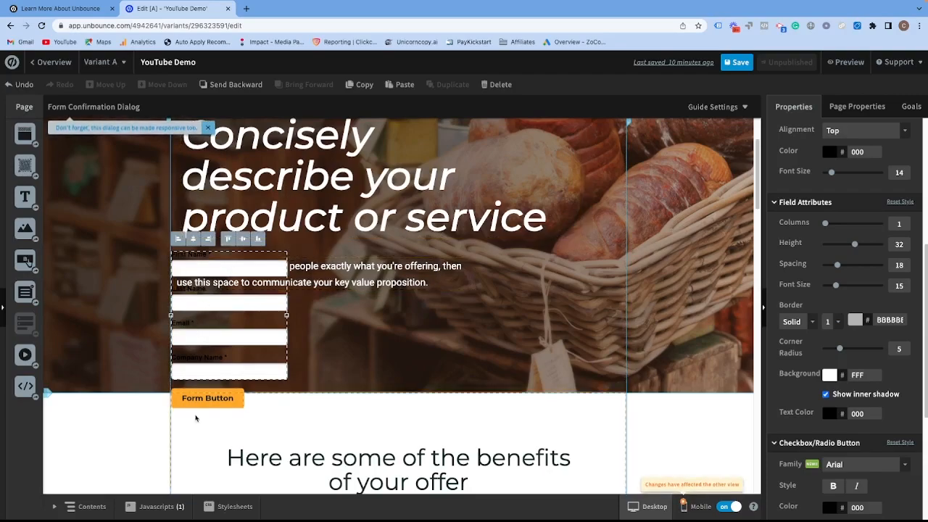
scroll(124, 266, up, 2)
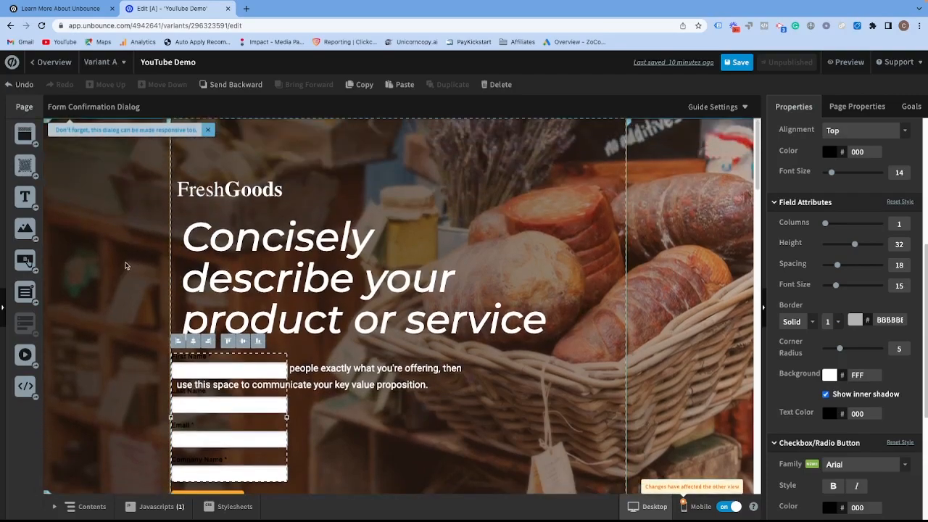
scroll(154, 289, down, 2)
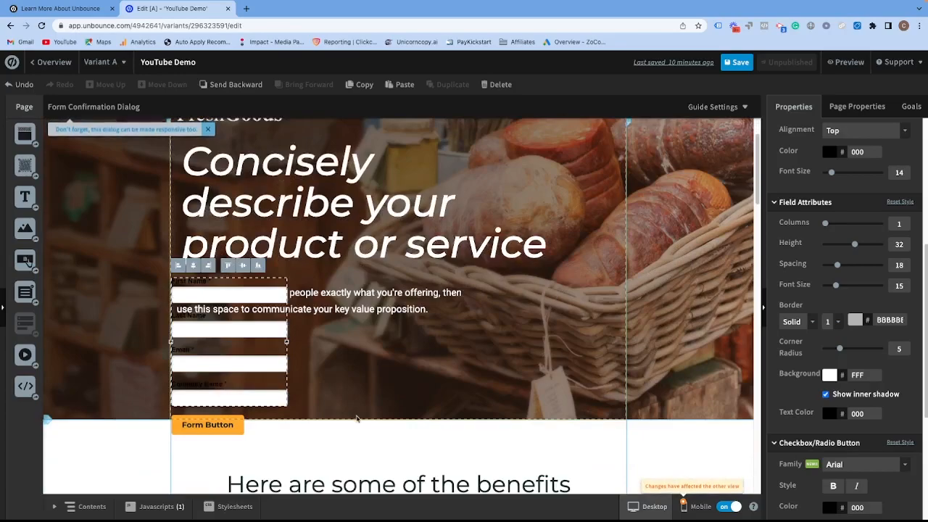
click(397, 423)
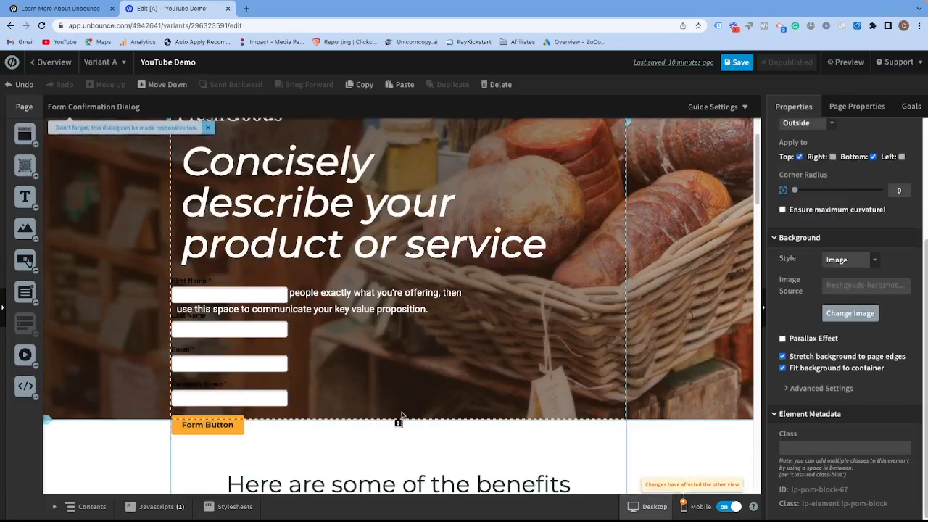
drag(397, 423, 394, 457)
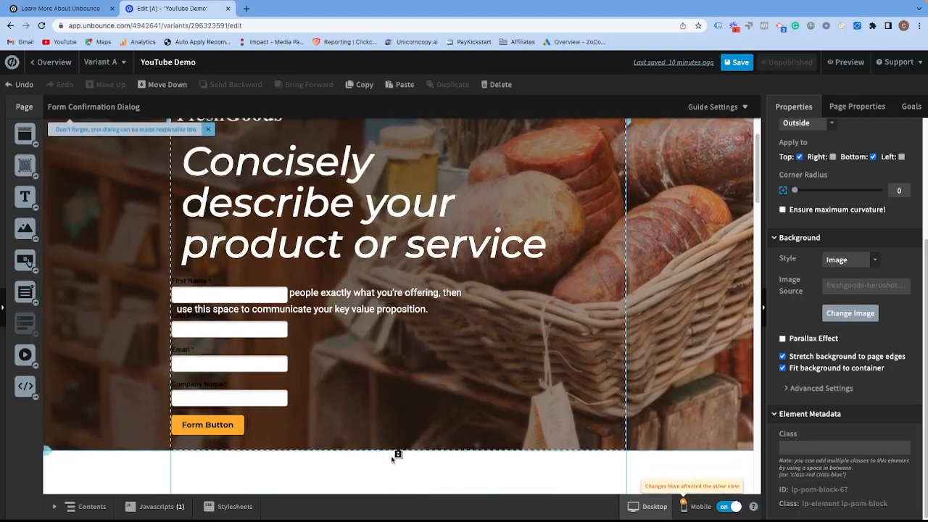
Shift the lead form slightly right so its left edge lines up with the headline.
click(248, 333)
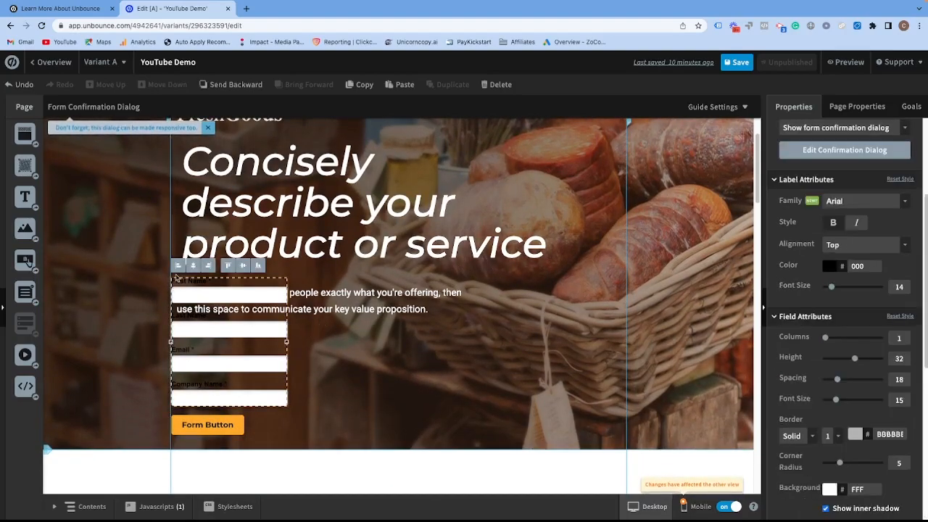
drag(253, 332, 307, 306)
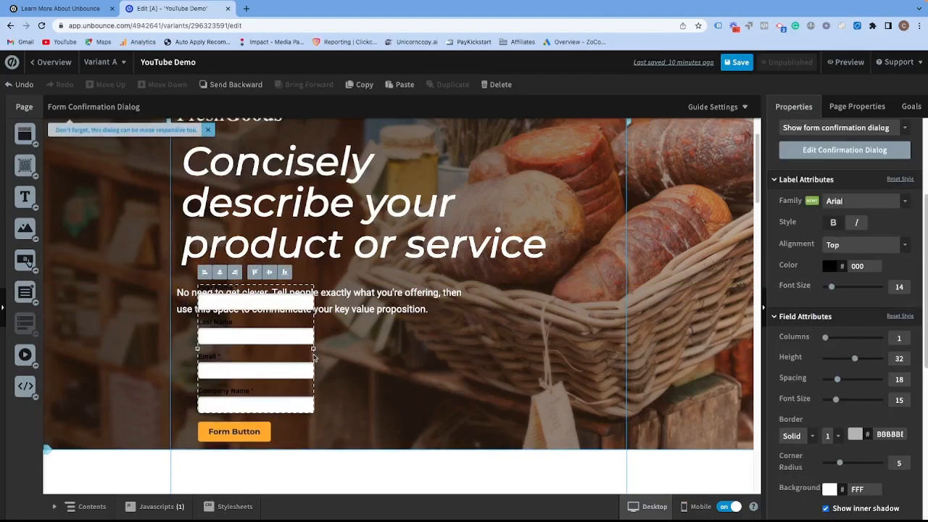
mouse_move(249, 358)
mouse_down()
mouse_move(315, 369)
mouse_move(247, 355)
mouse_move(311, 344)
mouse_move(254, 357)
mouse_move(243, 351)
mouse_up()
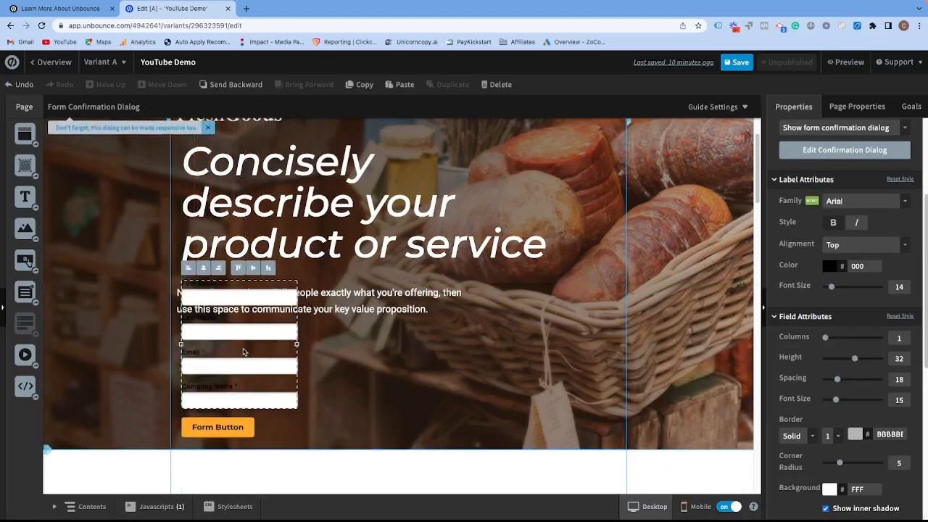
Narrow the hero headline's text box to about 505 px wide to free space beside it.
scroll(536, 268, up, 2)
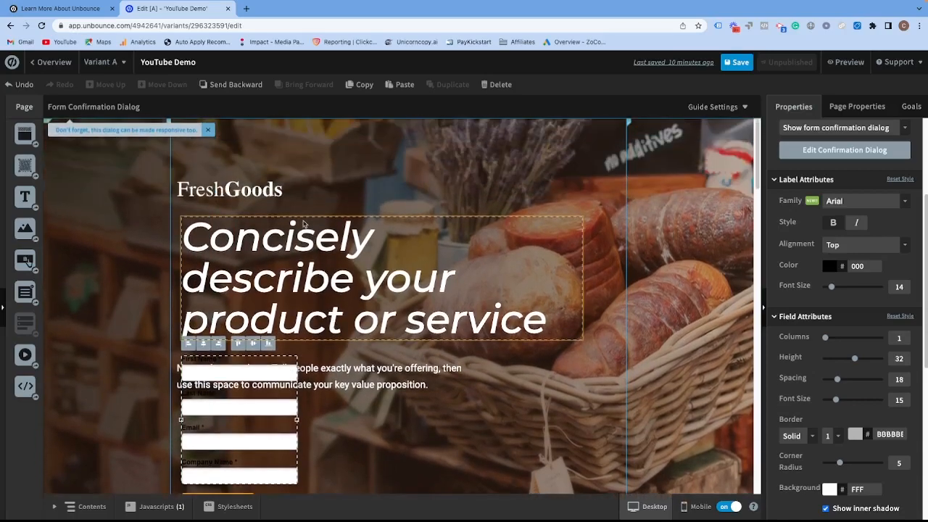
click(540, 265)
drag(581, 276, 426, 286)
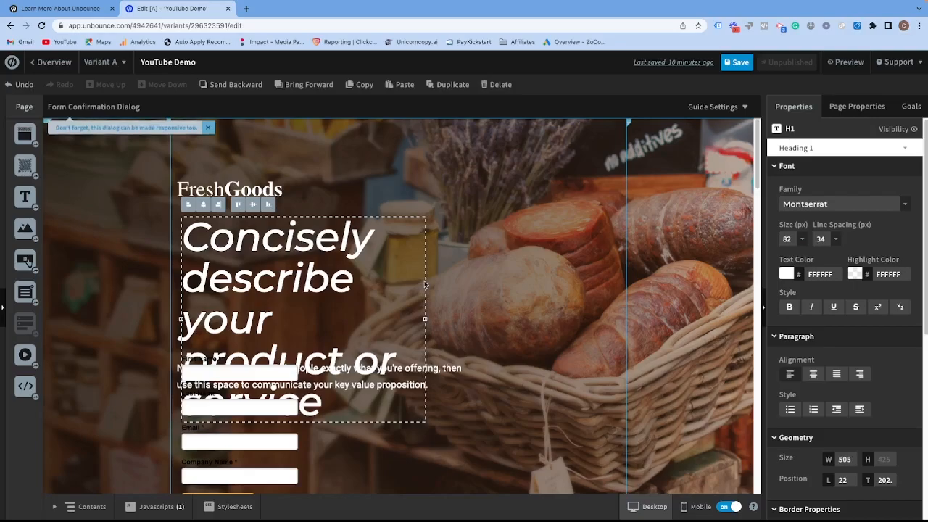
Move the lead form into the empty area to the right of the hero headline.
scroll(270, 376, down, 1)
drag(269, 376, 557, 249)
drag(326, 357, 385, 293)
Align the headline and subtitle under the logo at left 13, with the headline at top 178 and the subtitle below at top 632.
drag(288, 354, 283, 407)
drag(297, 259, 242, 307)
drag(283, 394, 287, 416)
drag(306, 313, 297, 317)
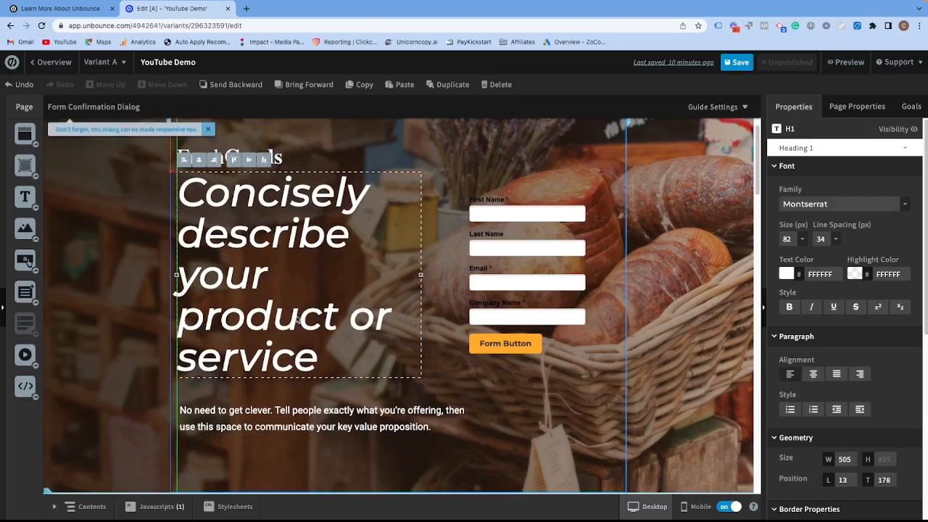
drag(307, 416, 305, 406)
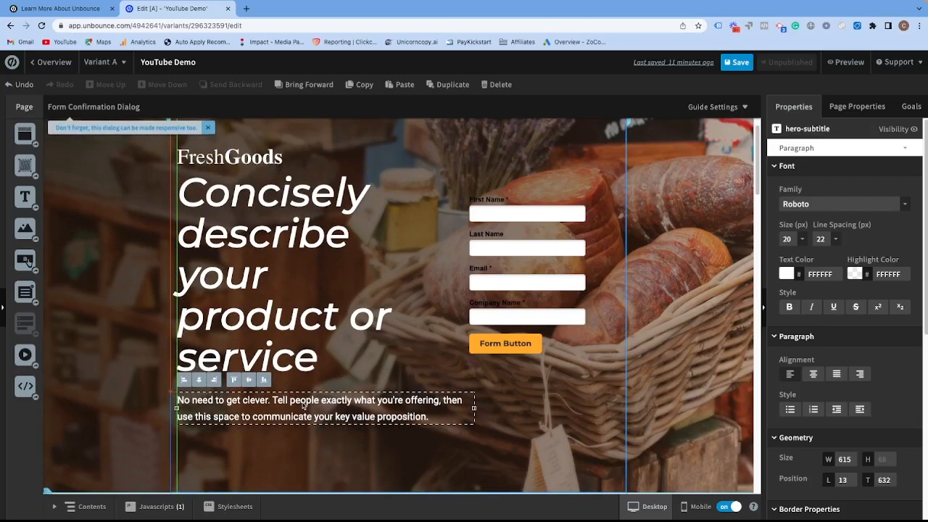
Widen the headline so it wraps onto four lines, and fit the subtitle directly beneath it at top 534, 590 px wide.
click(335, 287)
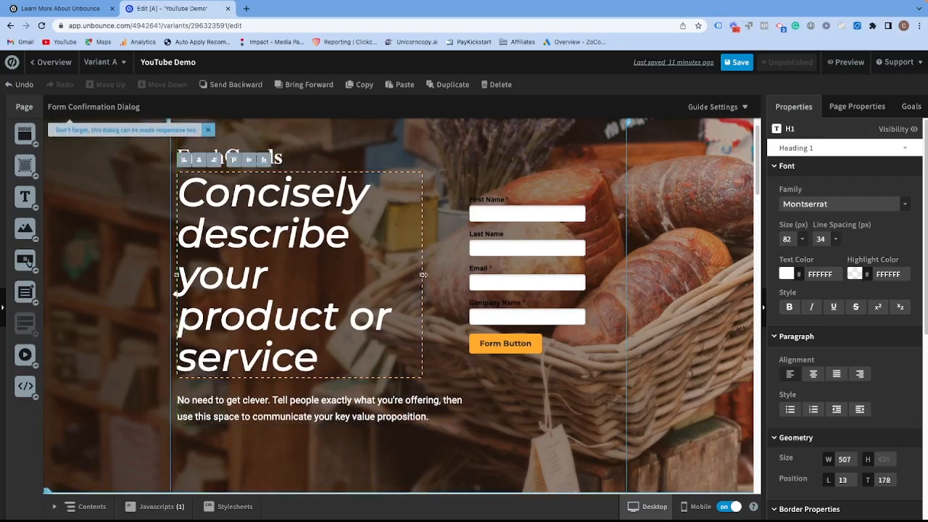
drag(421, 276, 441, 278)
drag(332, 410, 330, 364)
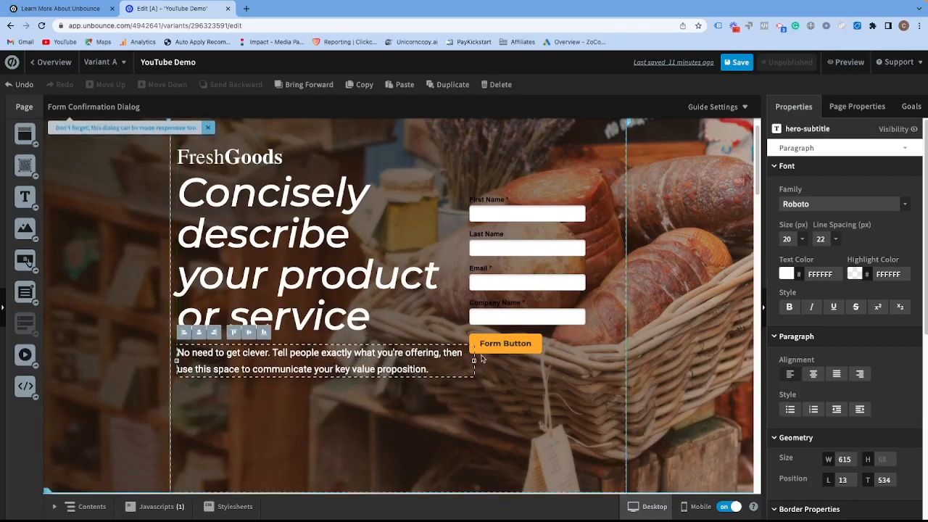
drag(473, 360, 461, 360)
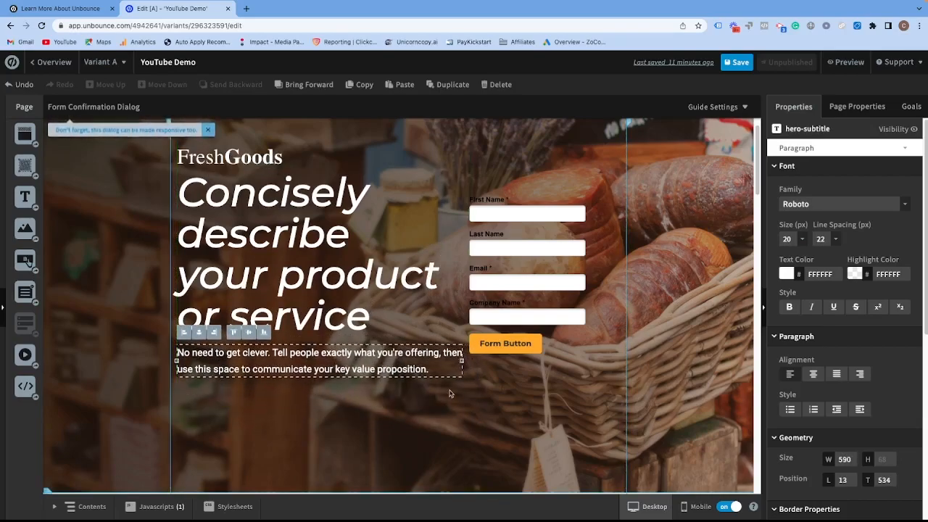
Nudge the lead form slightly right and up, to left 631, top 215.
click(456, 382)
scroll(495, 272, up, 1)
drag(495, 272, 502, 265)
Raise the hero section's lower edge to reduce its height to about 729 px.
scroll(355, 401, down, 1)
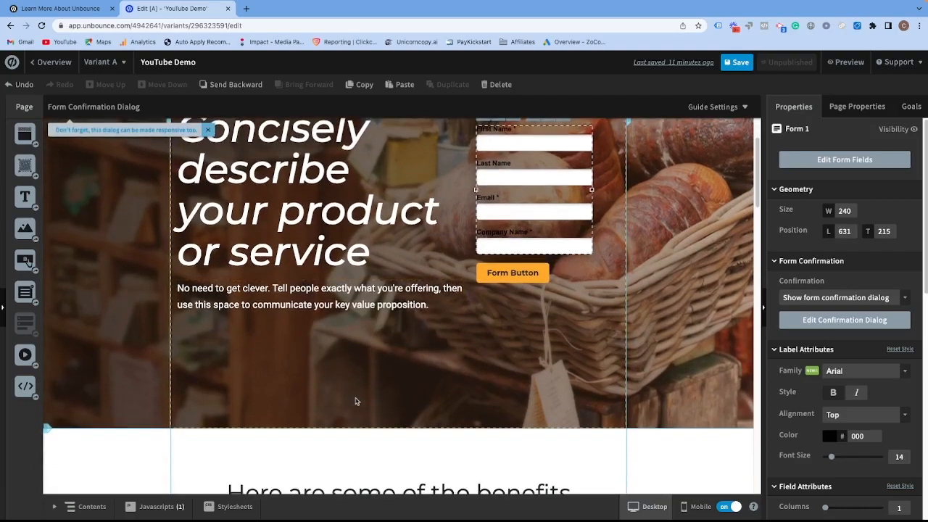
click(399, 429)
drag(399, 429, 397, 371)
scroll(384, 344, up, 1)
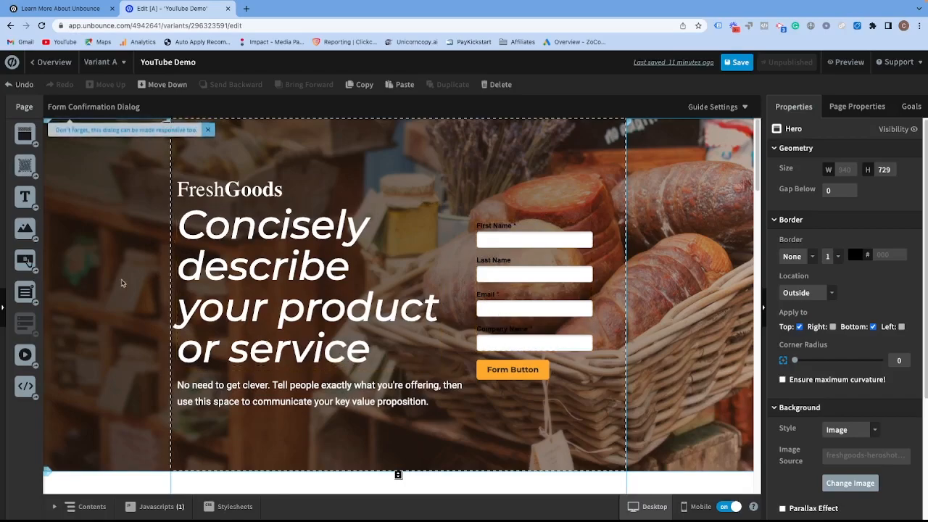
Add a white box about 287 × 339 px behind the form and its button, at left 607, top 206.
drag(22, 167, 610, 382)
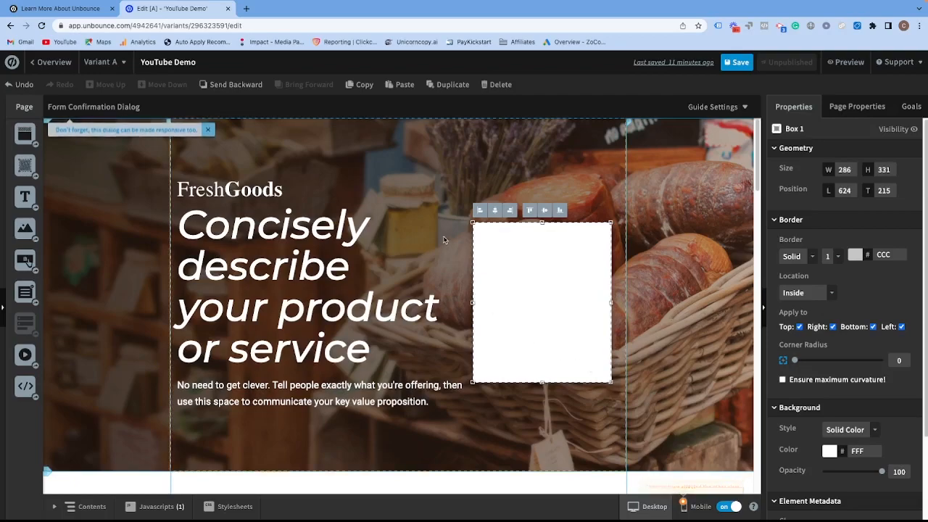
click(445, 241)
click(536, 264)
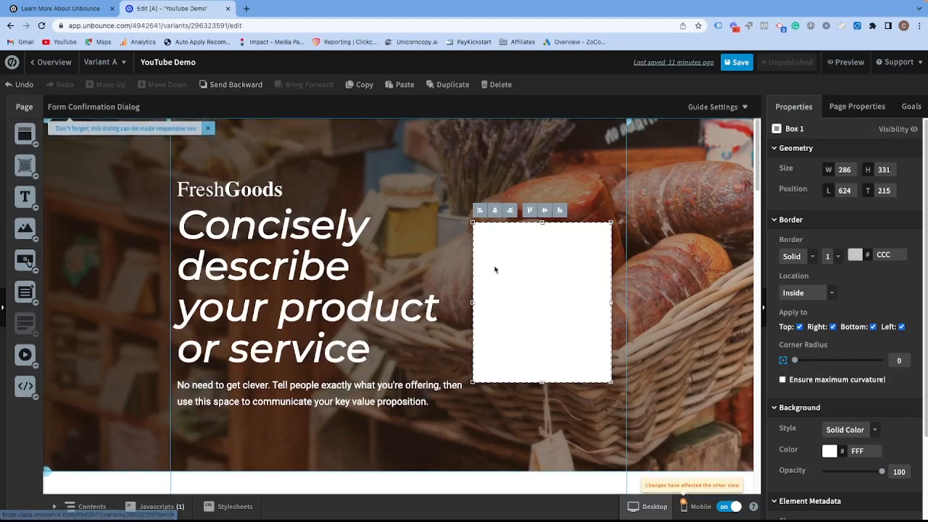
click(232, 85)
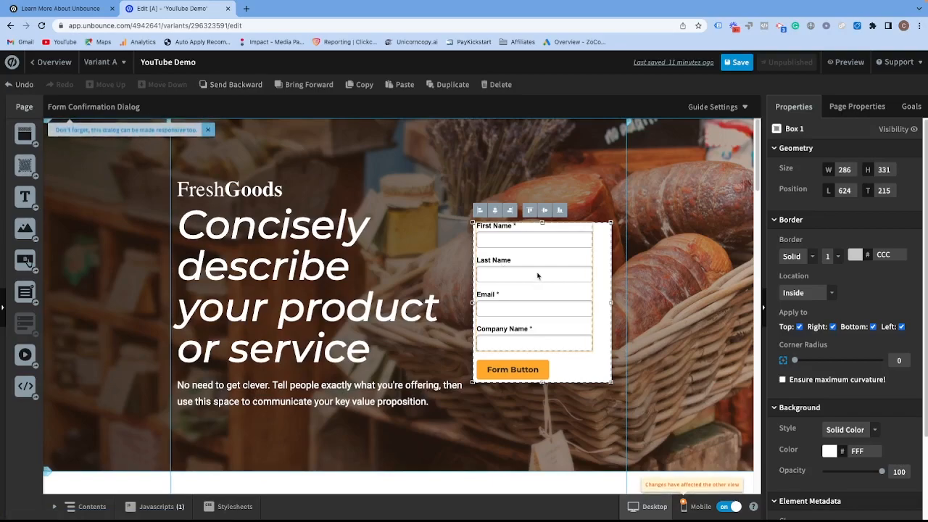
drag(601, 369, 592, 370)
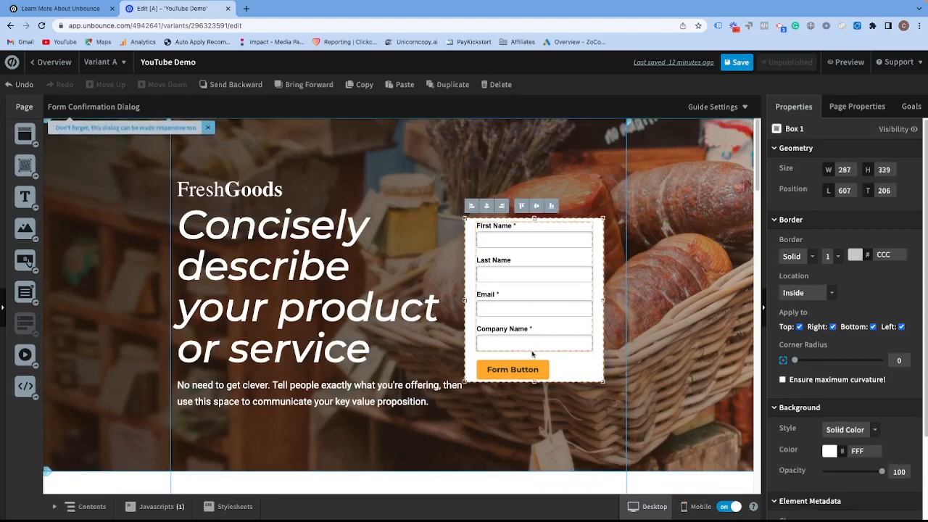
Round the white box's corners with a corner radius of 21.
scroll(810, 336, down, 2)
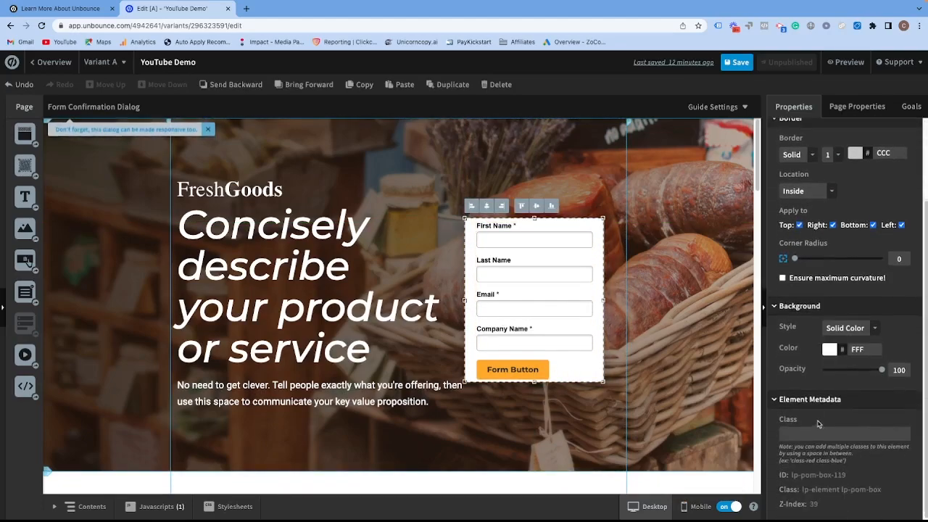
scroll(815, 373, up, 2)
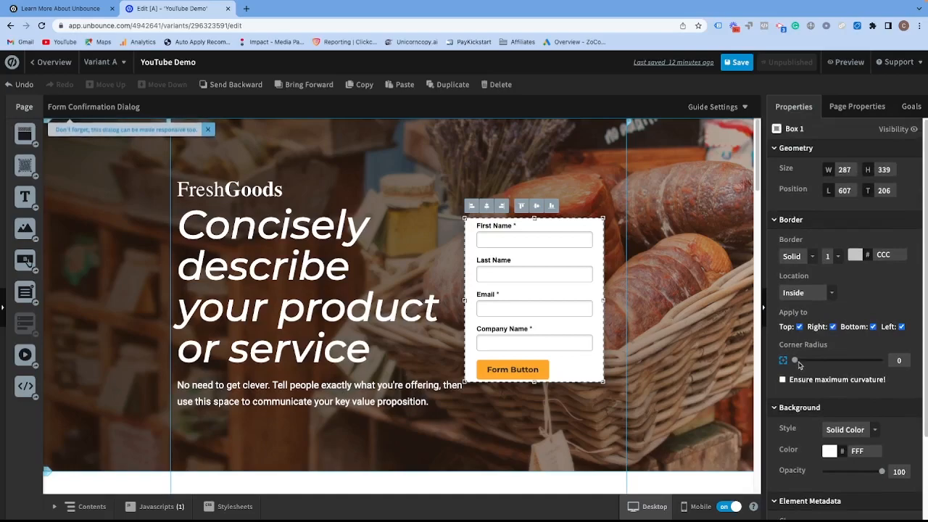
drag(811, 360, 812, 360)
click(612, 203)
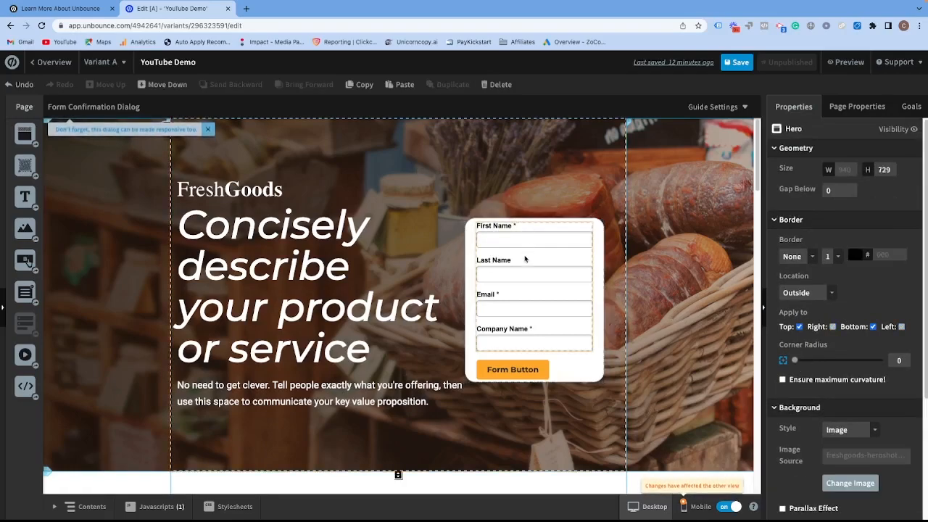
Move the form button so it is centered beneath the form fields, at left 37, top 279.
click(512, 368)
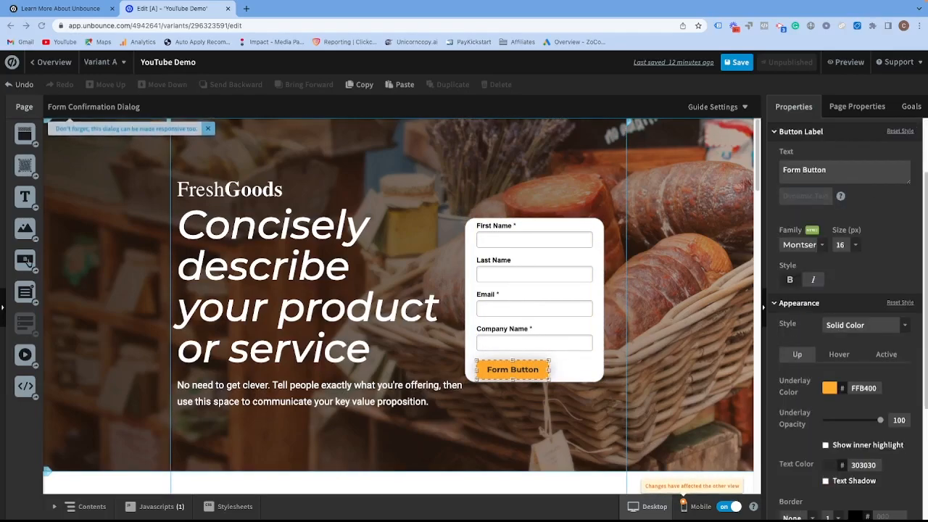
drag(503, 372, 527, 370)
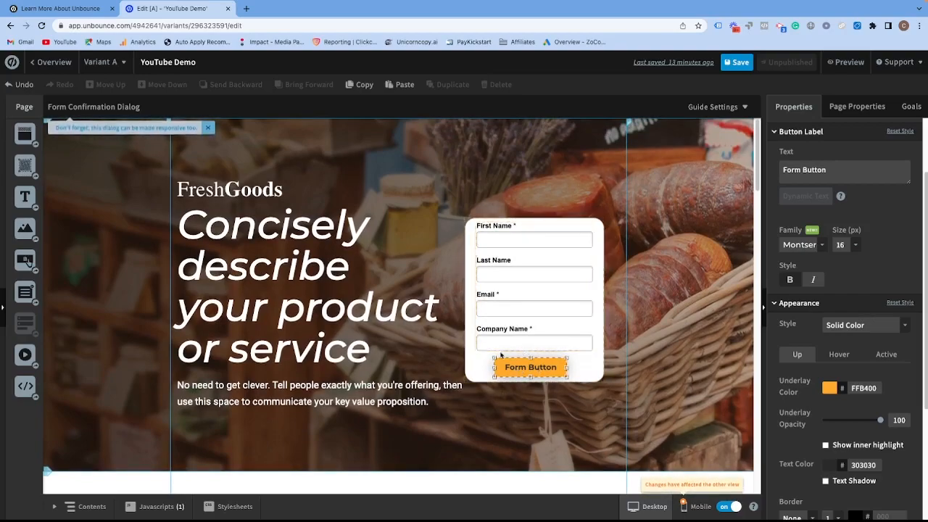
Review the form button's geometry, label, appearance and metadata settings.
scroll(830, 313, up, 2)
scroll(825, 268, down, 4)
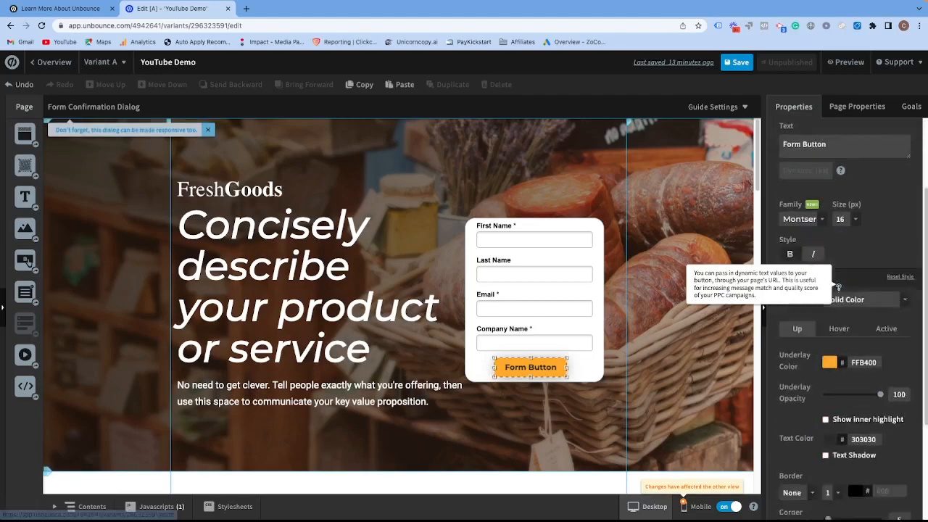
scroll(826, 269, up, 4)
scroll(825, 271, down, 4)
scroll(826, 272, down, 2)
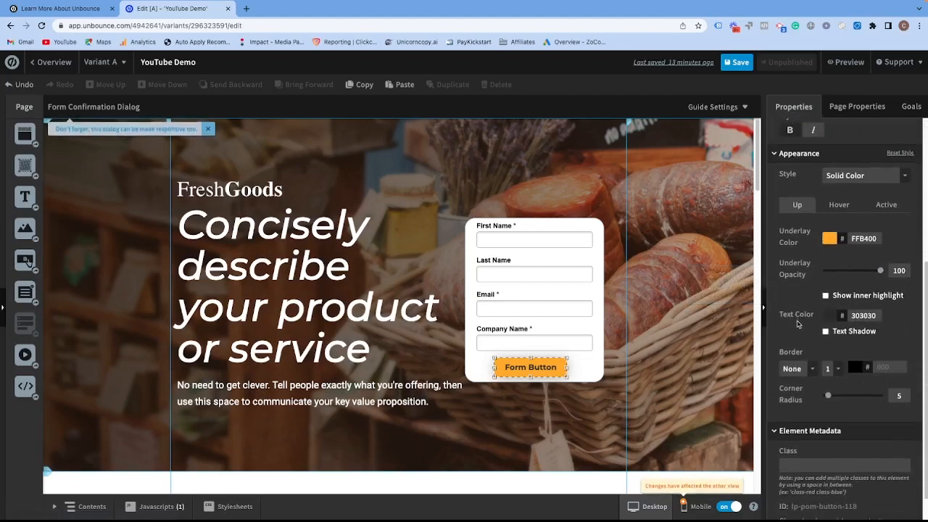
scroll(837, 319, up, 4)
scroll(808, 268, up, 1)
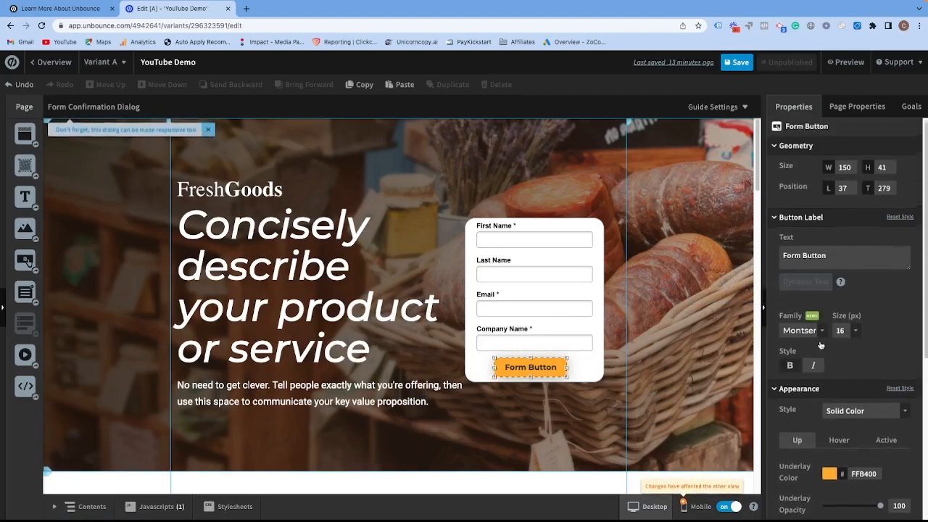
scroll(839, 363, down, 7)
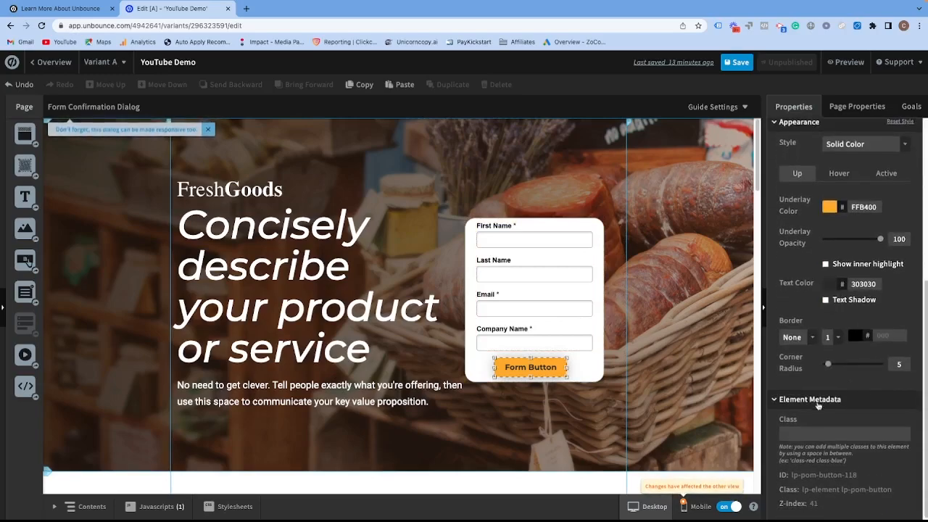
scroll(839, 362, up, 6)
Review the form's confirmation options, keep "Show form confirmation dialog", and open that dialog for editing.
click(529, 276)
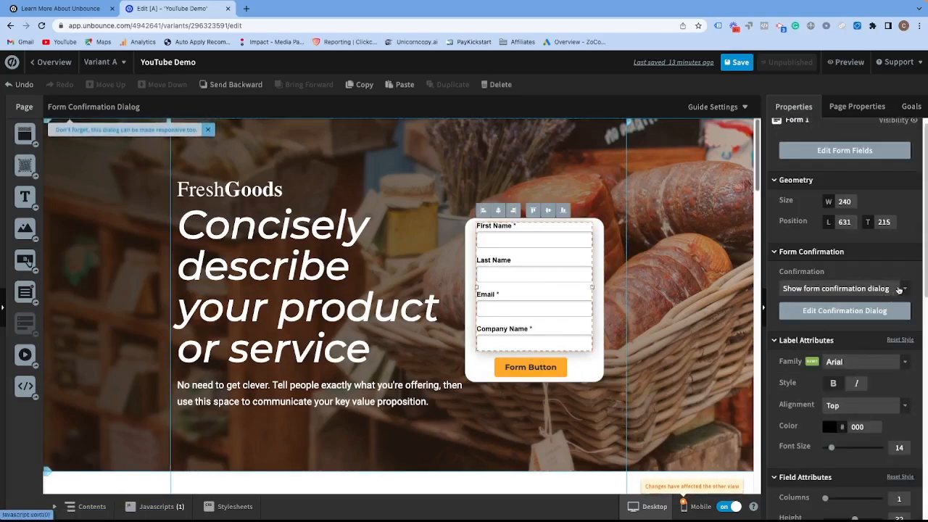
click(904, 289)
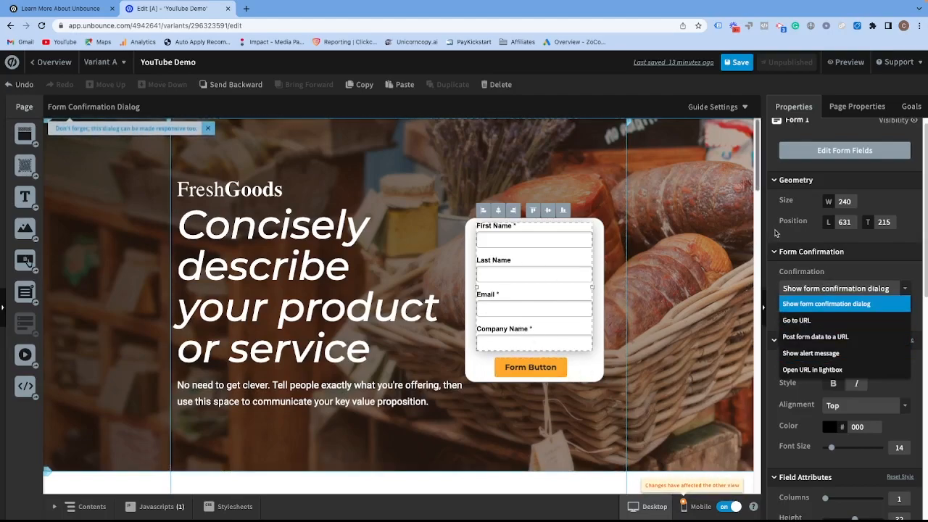
click(774, 232)
click(855, 290)
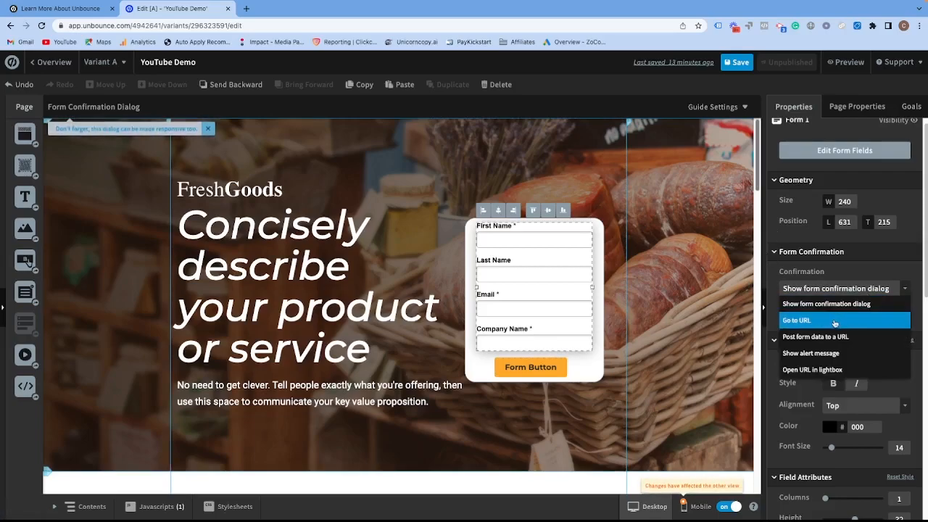
click(817, 309)
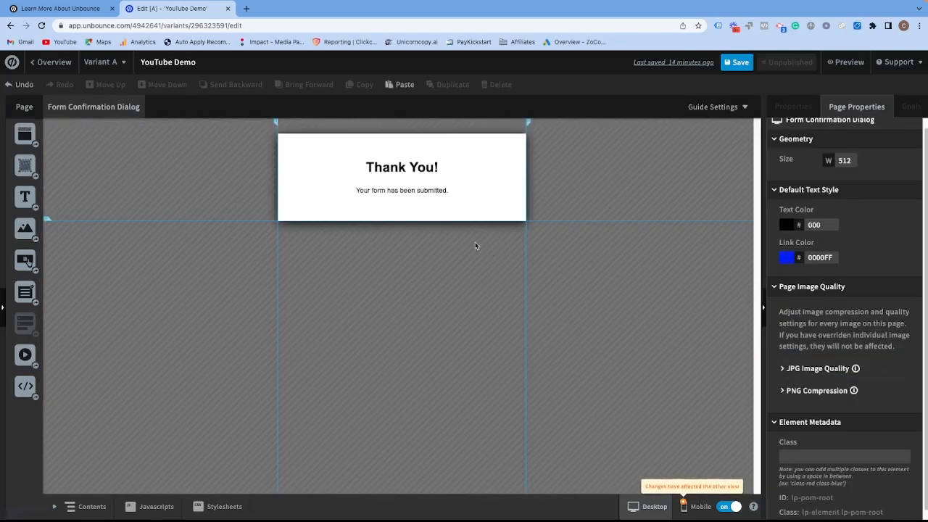
Add ":)" after the "Thank You!" heading in the confirmation dialog, and return to the main page.
click(464, 175)
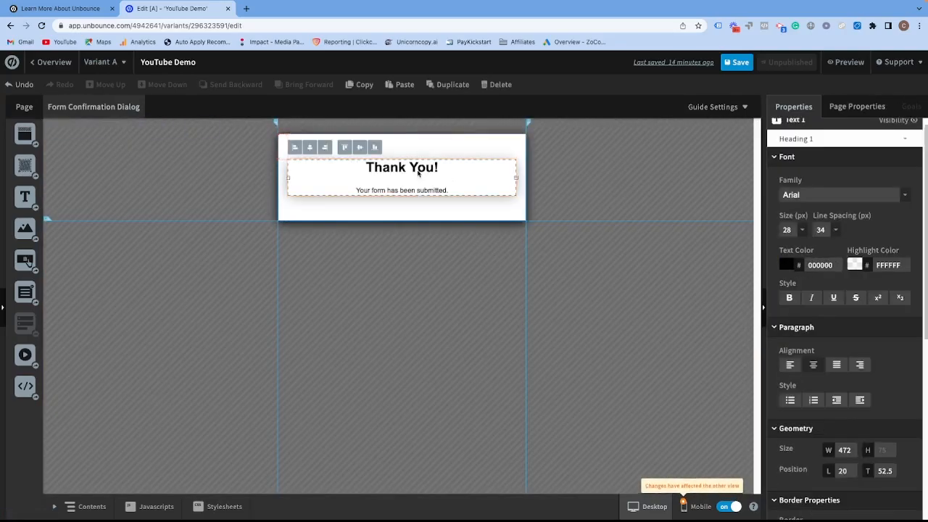
click(440, 190)
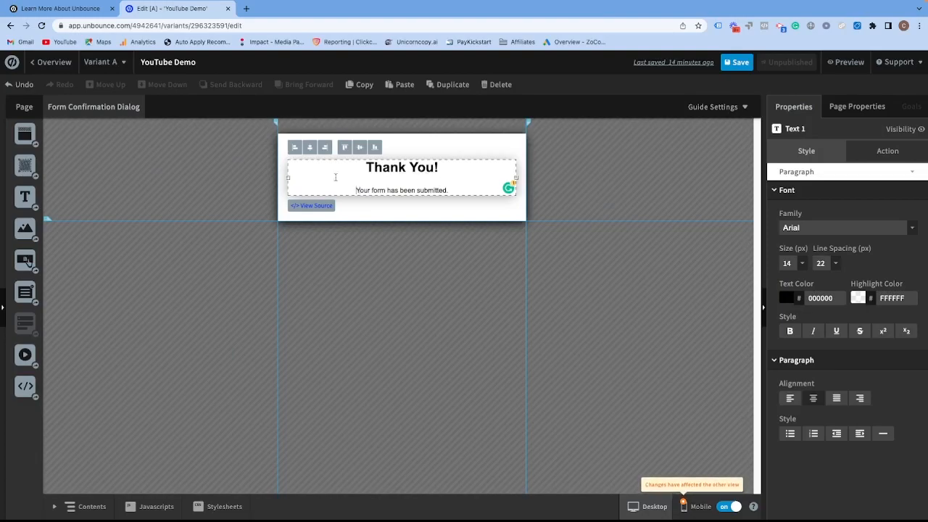
click(441, 168)
text(:))
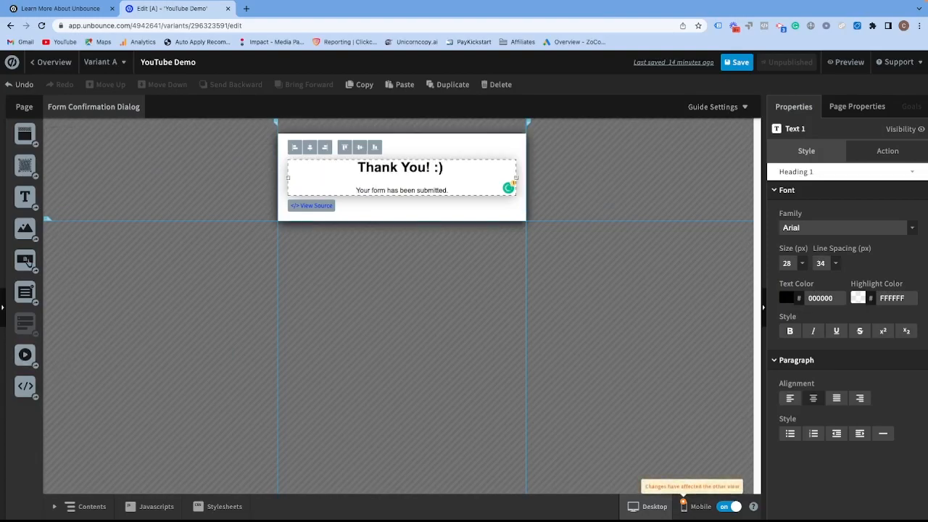
click(24, 106)
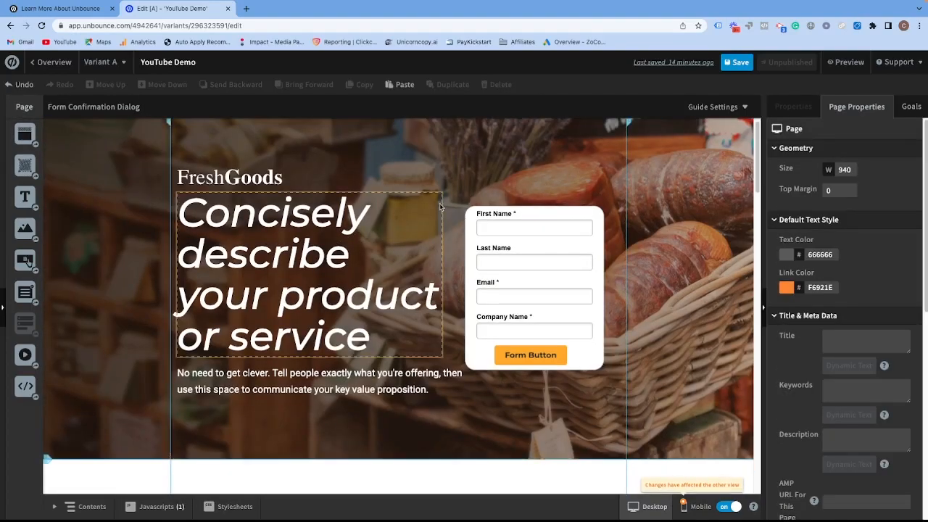
Set the background color of the box behind the lead form to black (000000).
click(472, 241)
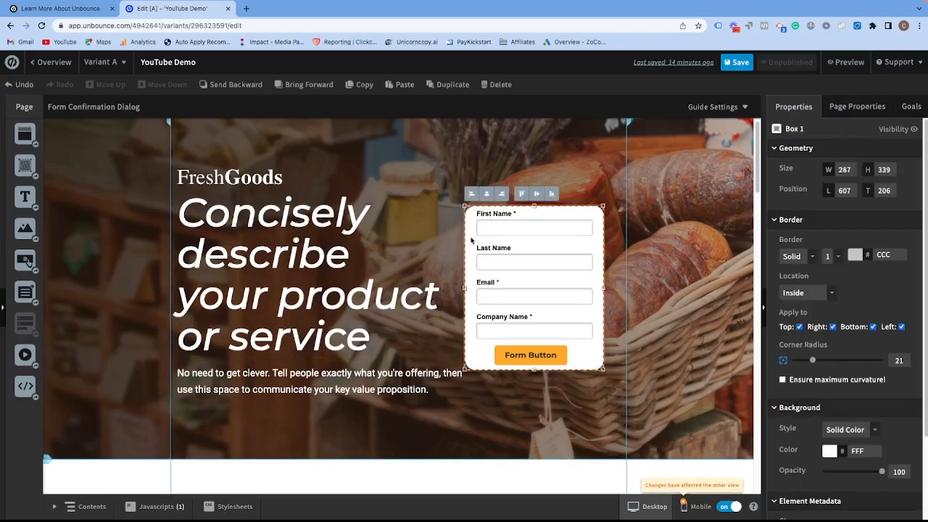
scroll(821, 401, down, 1)
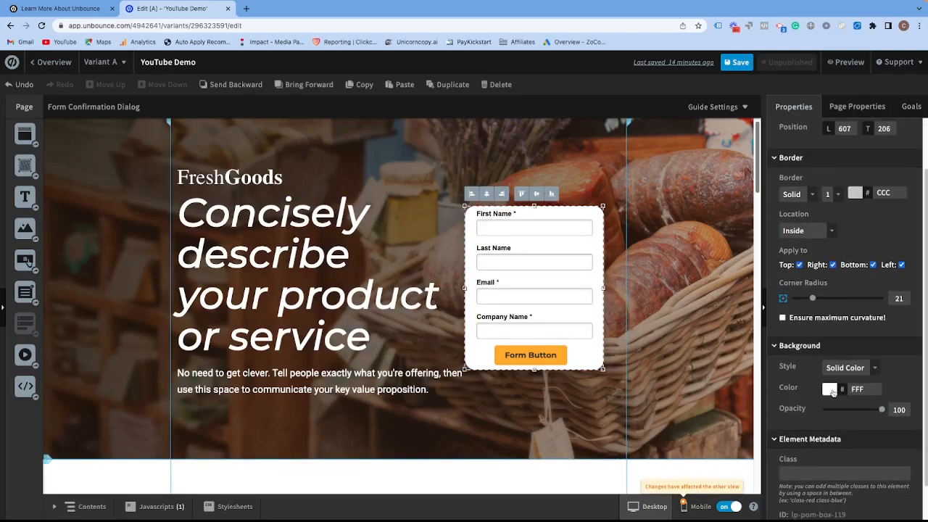
click(830, 390)
mouse_move(429, 297)
mouse_down()
mouse_move(389, 345)
mouse_move(376, 337)
mouse_move(368, 350)
mouse_up()
click(532, 364)
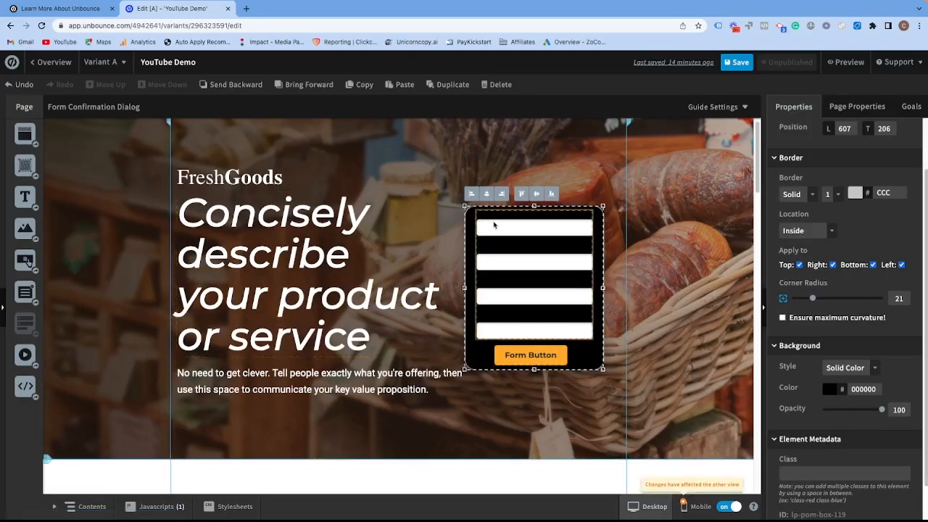
Set the lead form's label color to white (FFFFFF), and undo the label and backing box color changes.
click(486, 228)
scroll(812, 376, down, 1)
scroll(811, 375, down, 3)
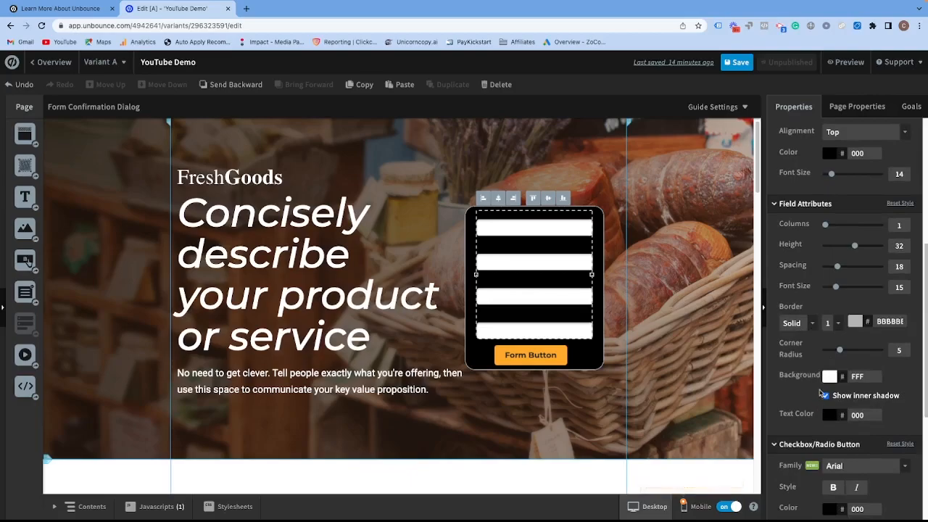
scroll(821, 398, up, 4)
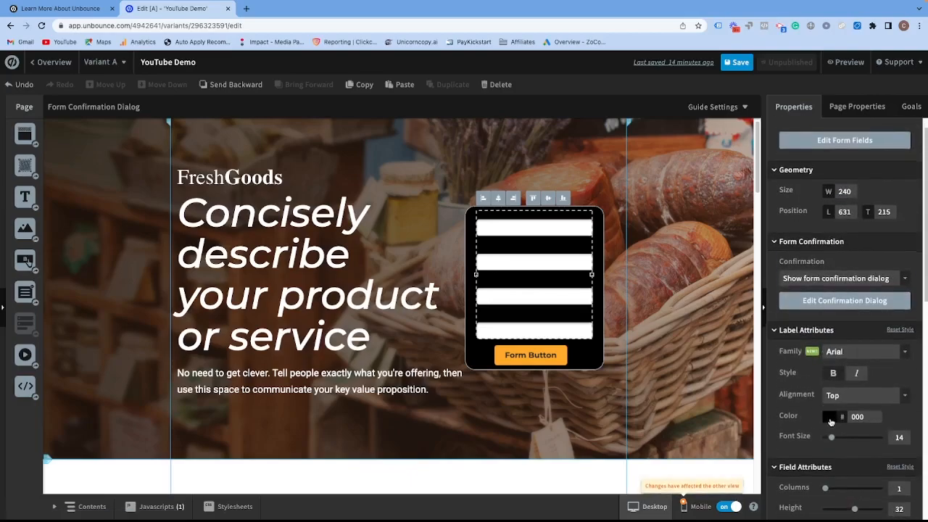
click(829, 418)
drag(447, 303, 374, 221)
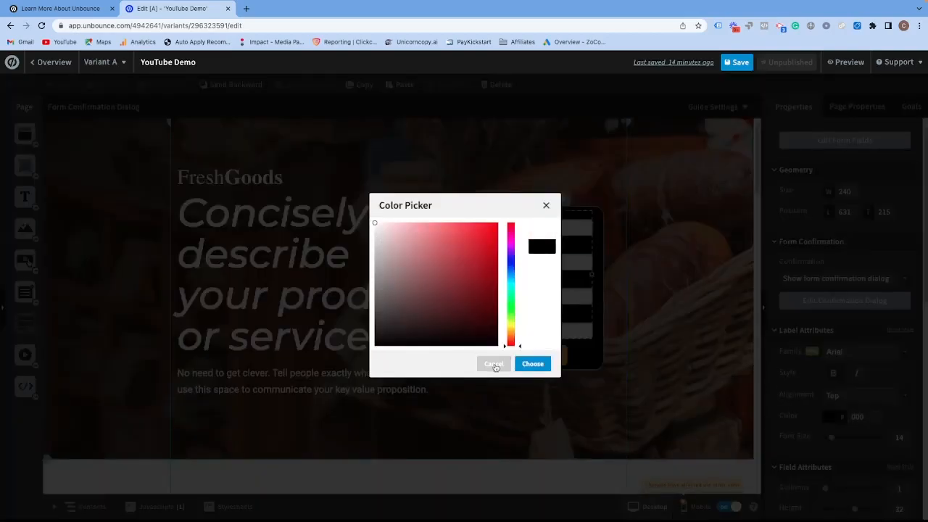
click(533, 363)
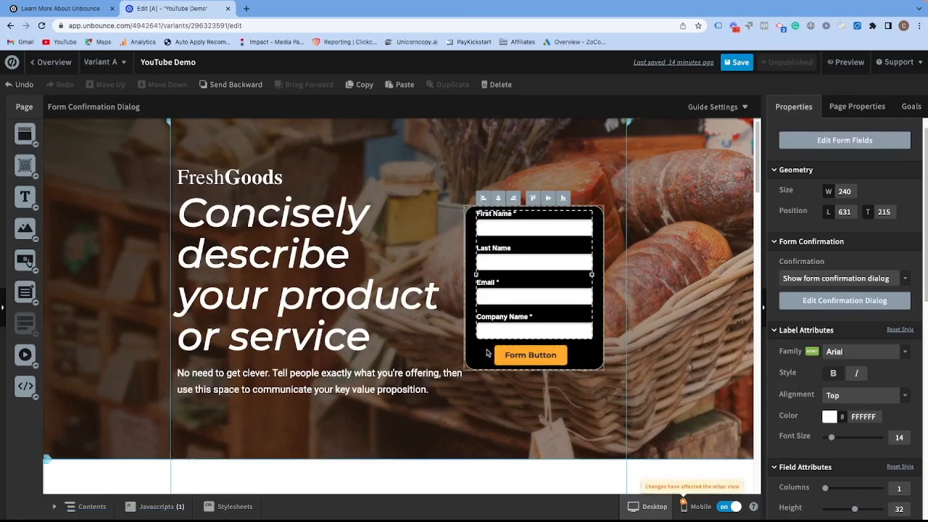
key(ctrl+z)
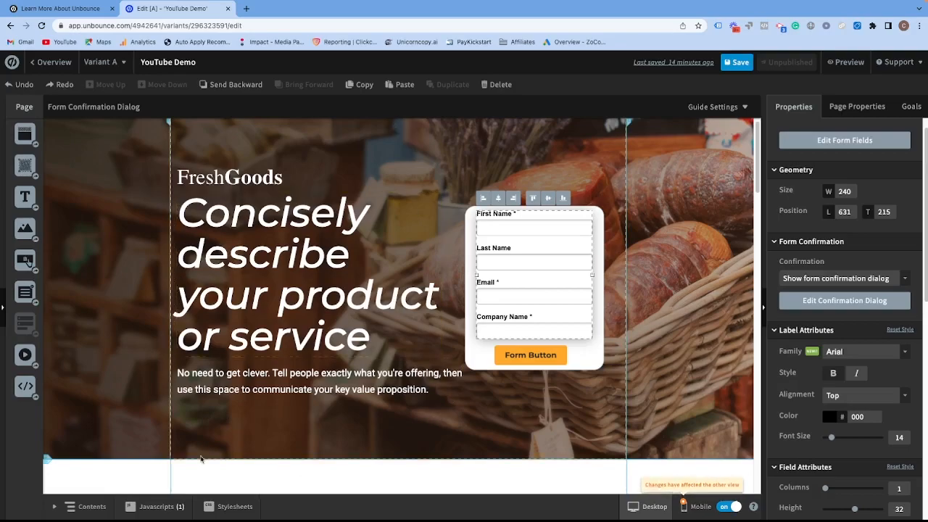
Review the hero section's geometry, border, corner radius and background settings.
click(251, 430)
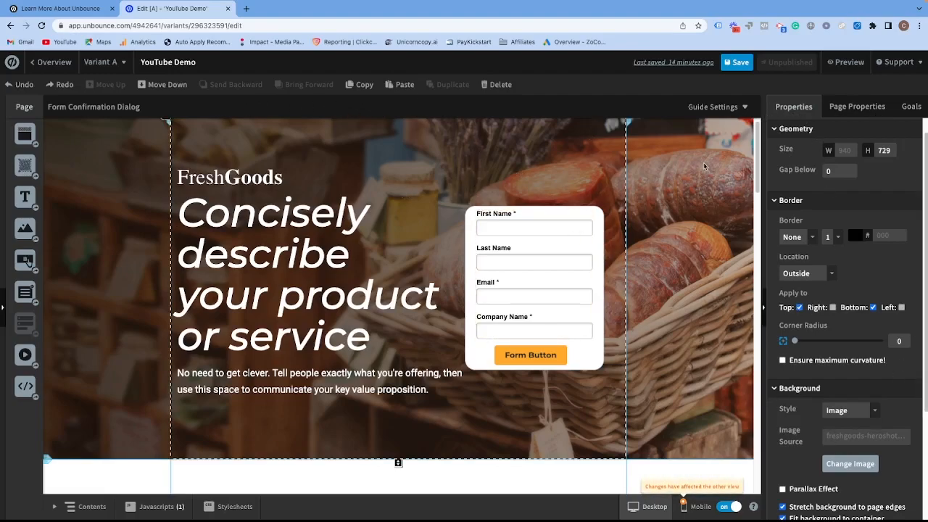
scroll(800, 403, down, 1)
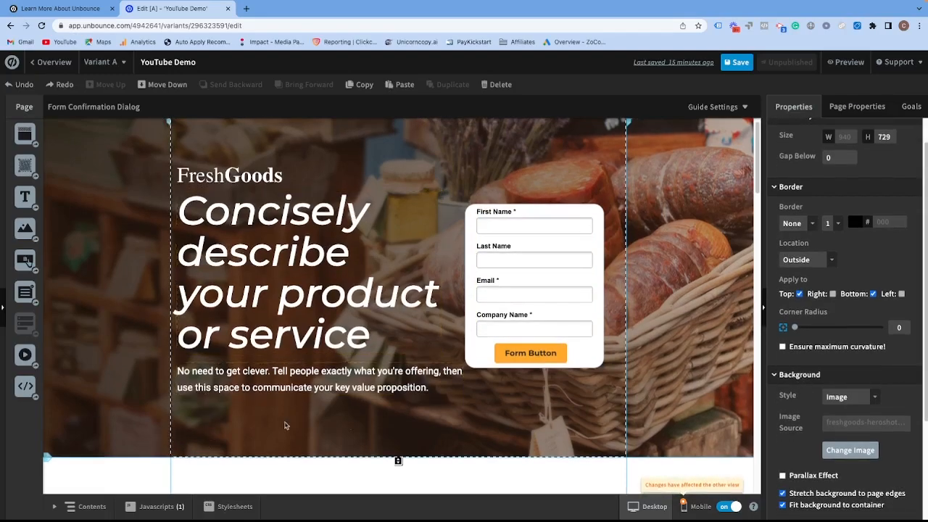
scroll(843, 232, up, 1)
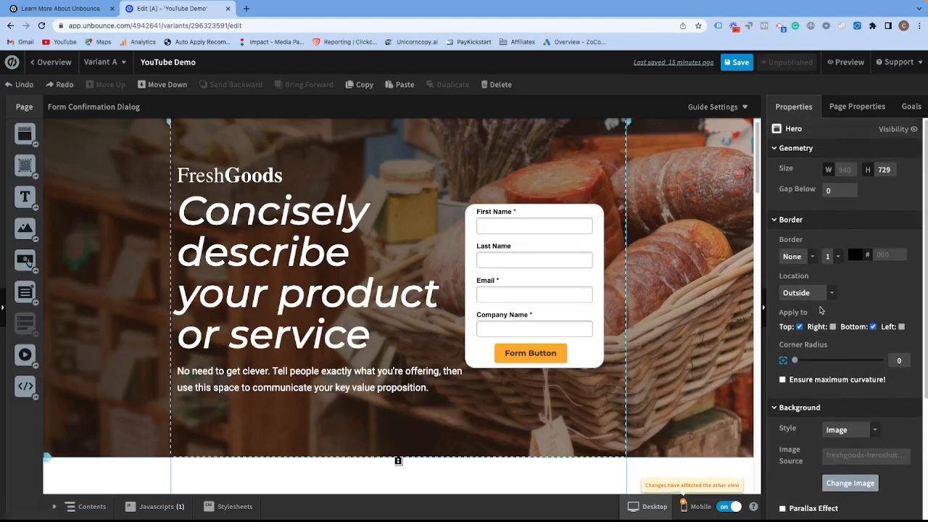
mouse_move(796, 360)
mouse_down()
mouse_move(815, 360)
mouse_move(789, 368)
mouse_up()
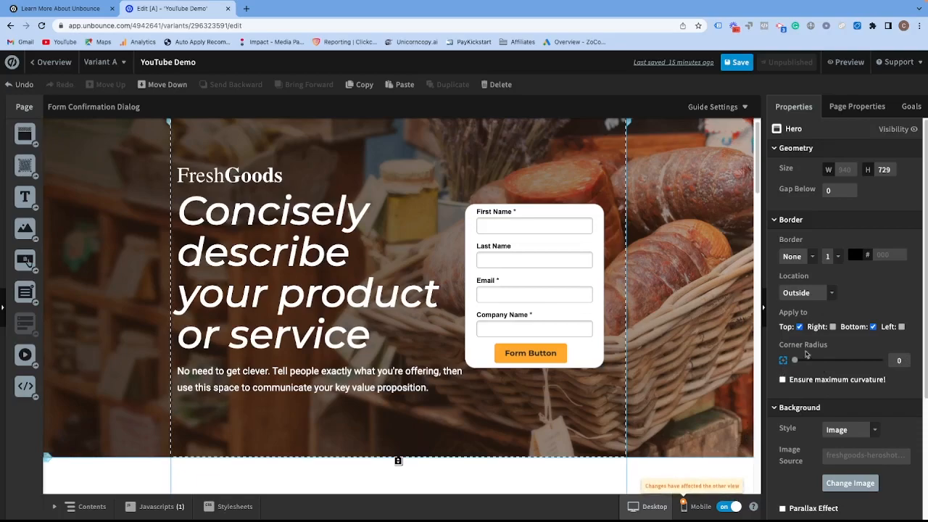
scroll(826, 321, down, 1)
scroll(825, 322, down, 3)
Replace the hero's background with the first freshgoods-feature coffee cups photo from Unbounce Public Images, after browsing the Unsplash images.
click(849, 319)
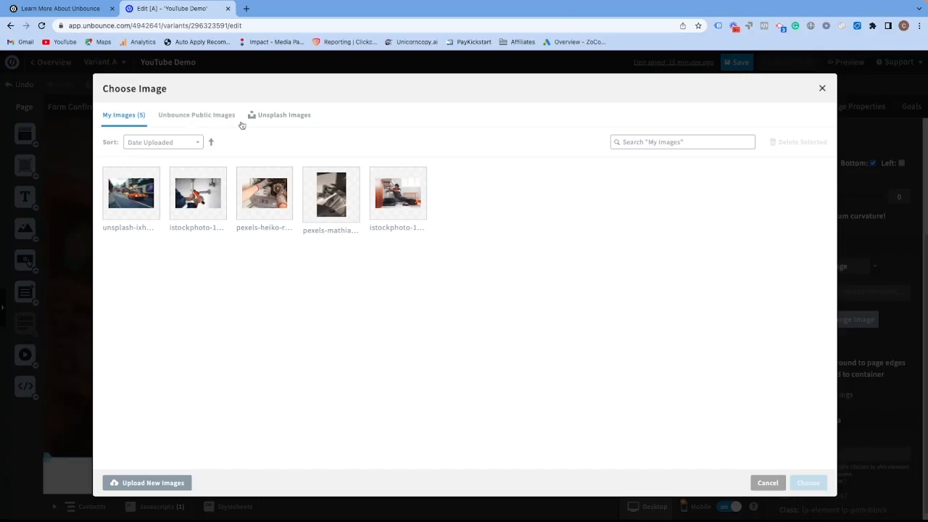
click(270, 116)
scroll(385, 290, down, 10)
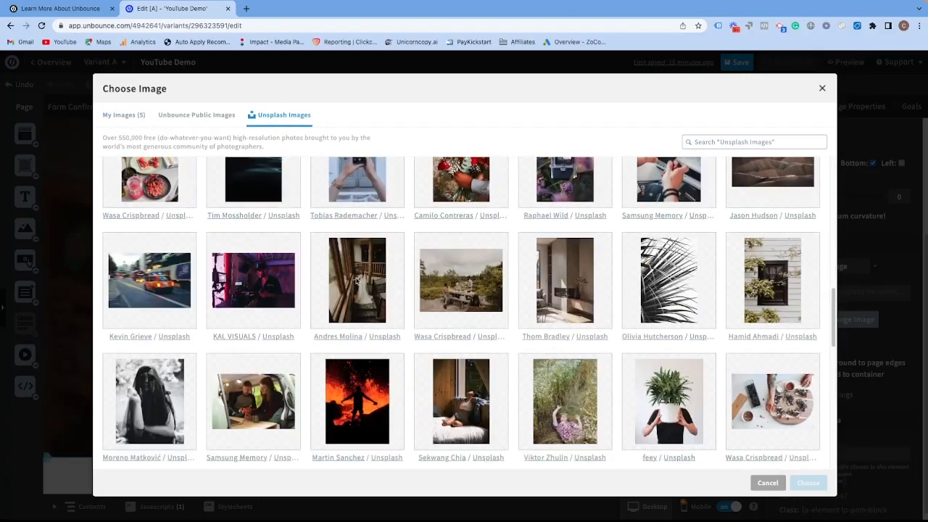
scroll(384, 291, down, 10)
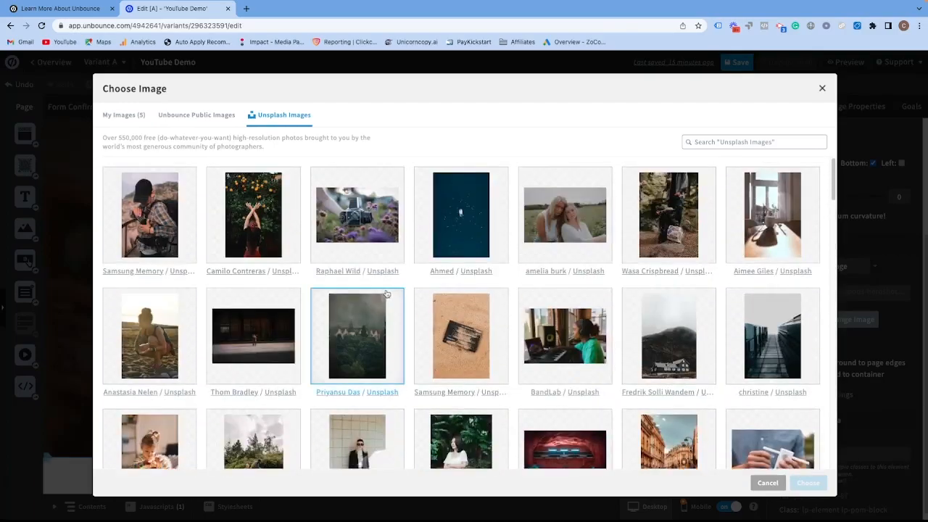
click(196, 116)
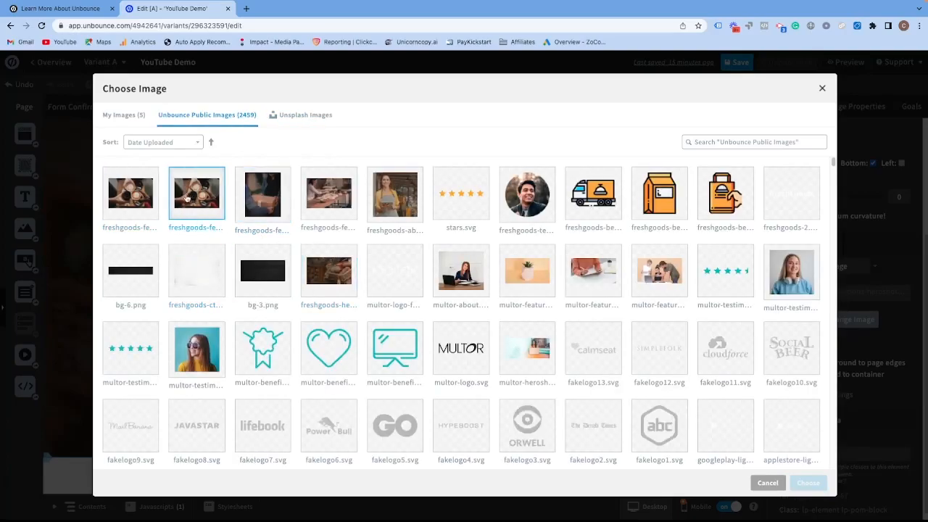
click(145, 199)
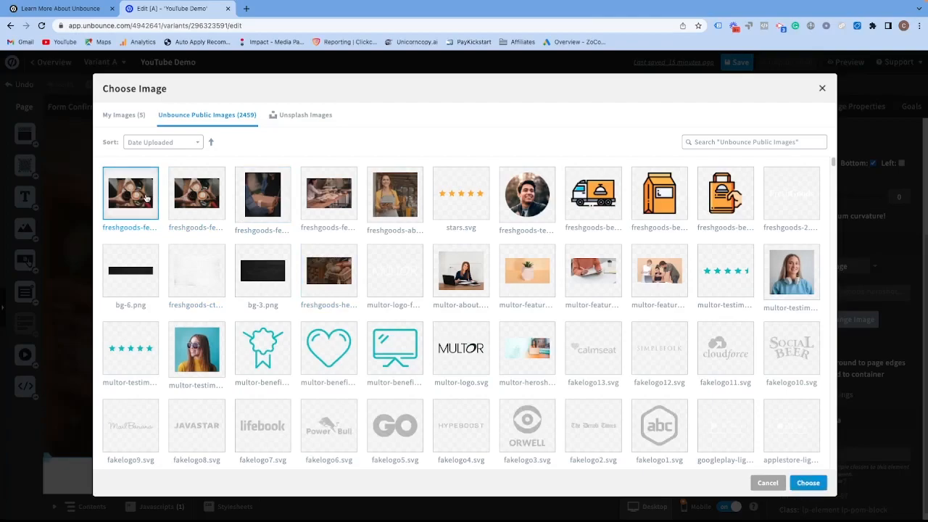
click(808, 483)
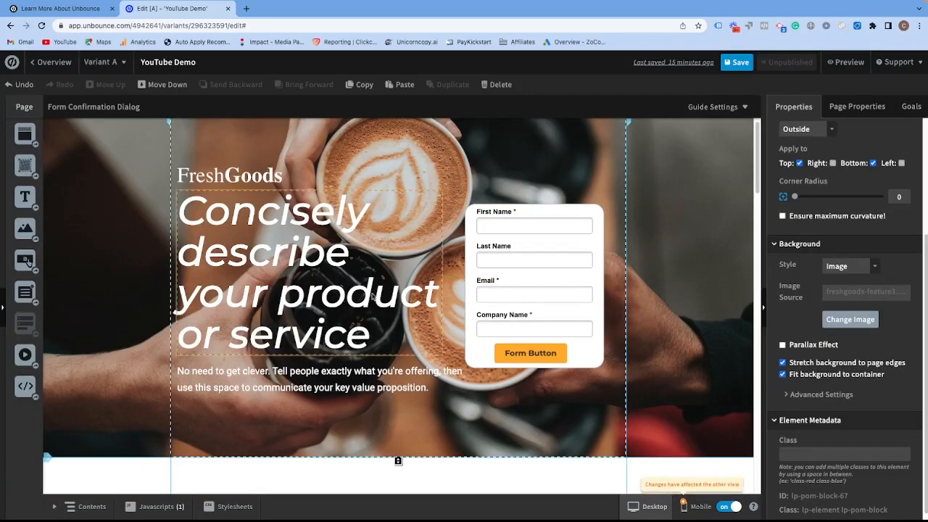
Look over the hero with its new background and the benefits section below it.
scroll(357, 285, down, 2)
scroll(355, 283, up, 2)
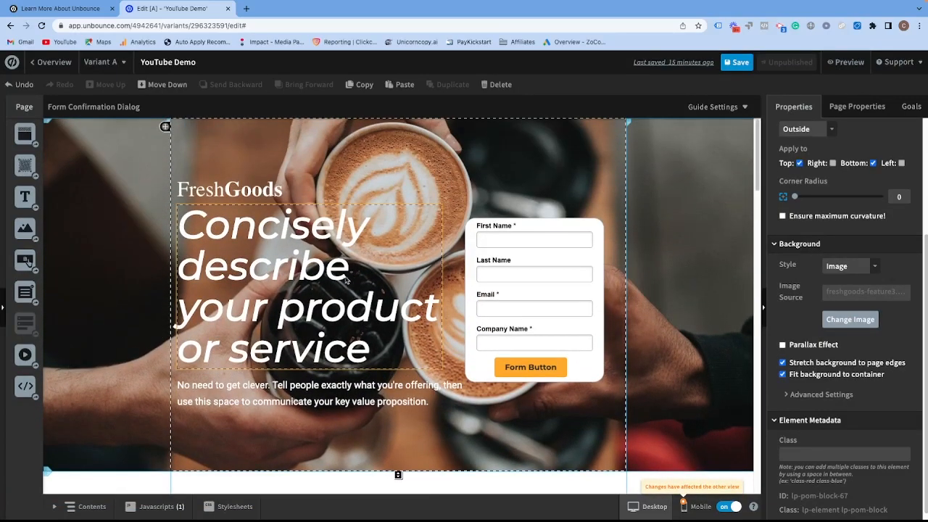
scroll(363, 277, down, 3)
scroll(373, 276, up, 3)
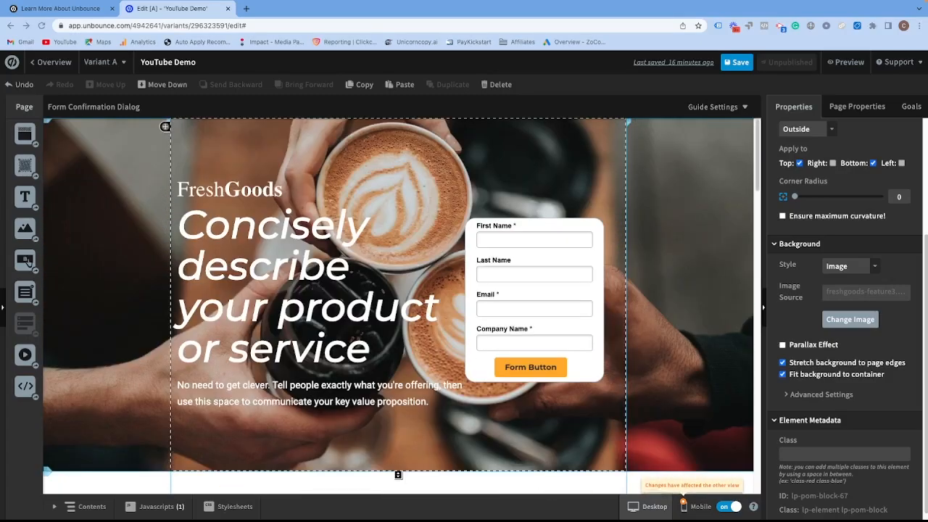
scroll(255, 211, down, 5)
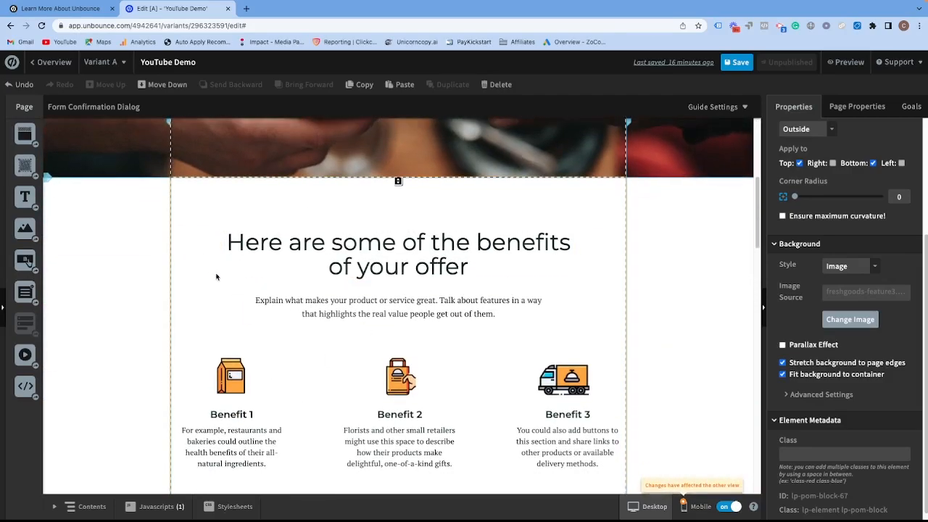
scroll(203, 267, down, 1)
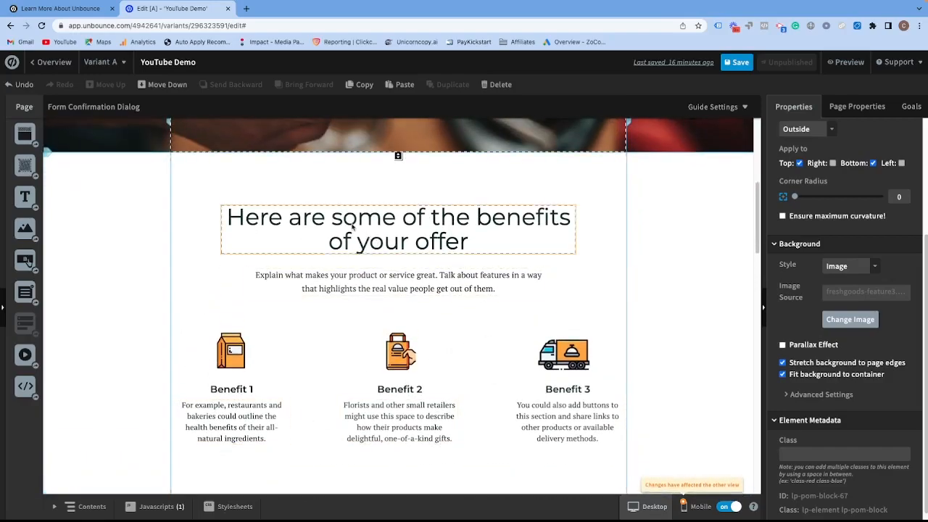
scroll(250, 261, up, 1)
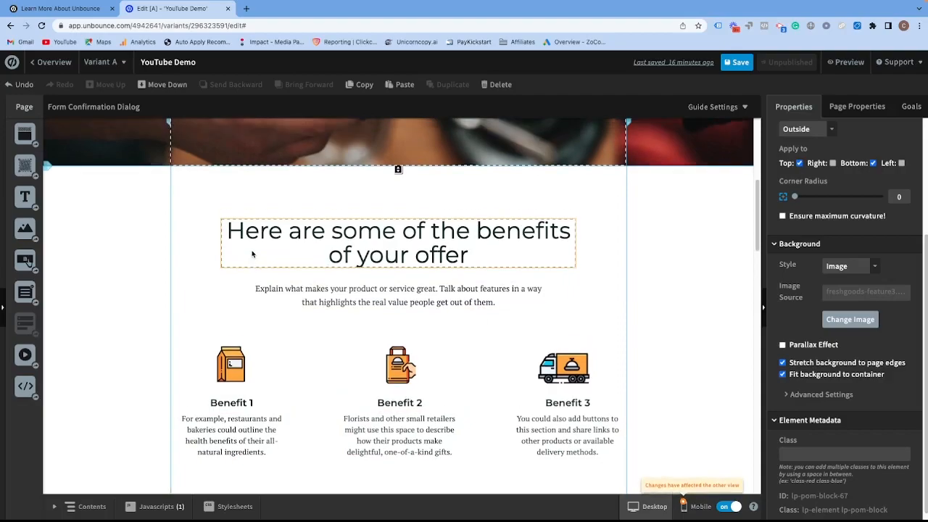
scroll(248, 269, down, 1)
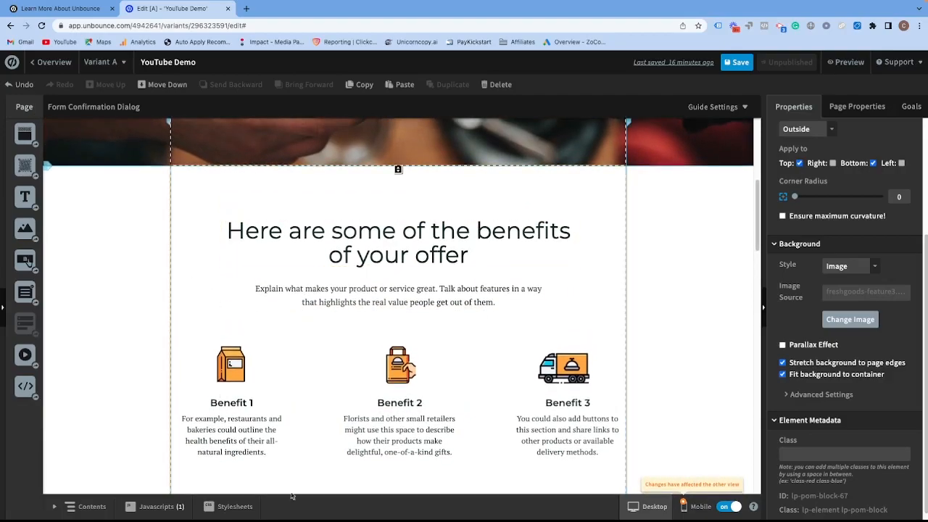
Add a blank section between the hero and the benefits section, and extend its lower edge to make it taller.
scroll(234, 219, up, 2)
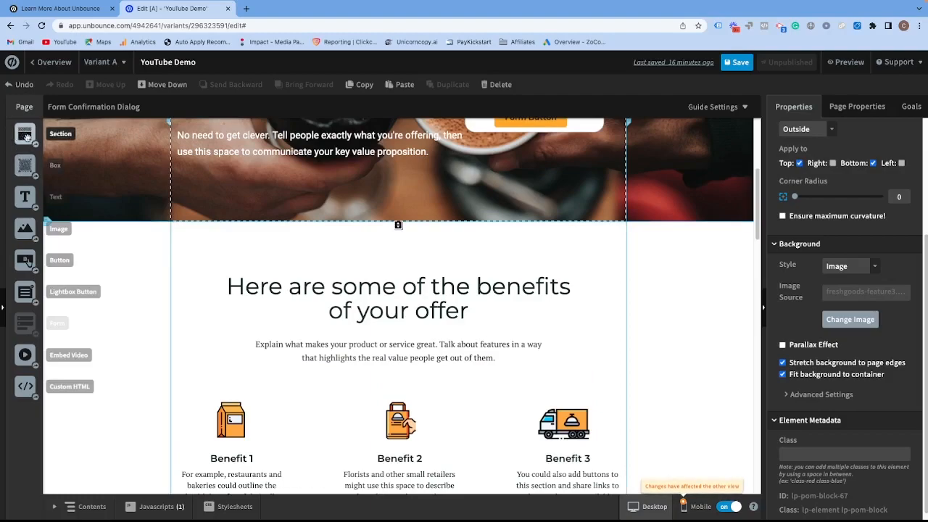
drag(25, 135, 355, 230)
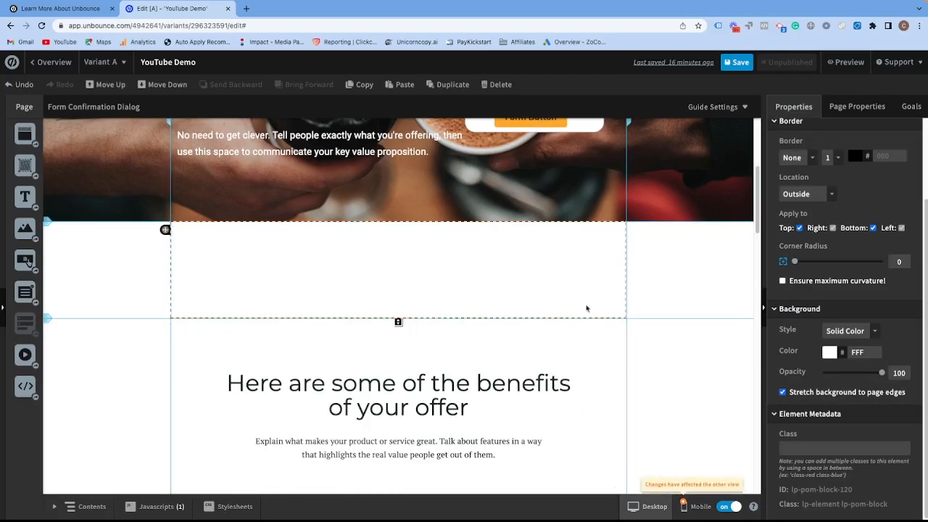
drag(398, 321, 388, 347)
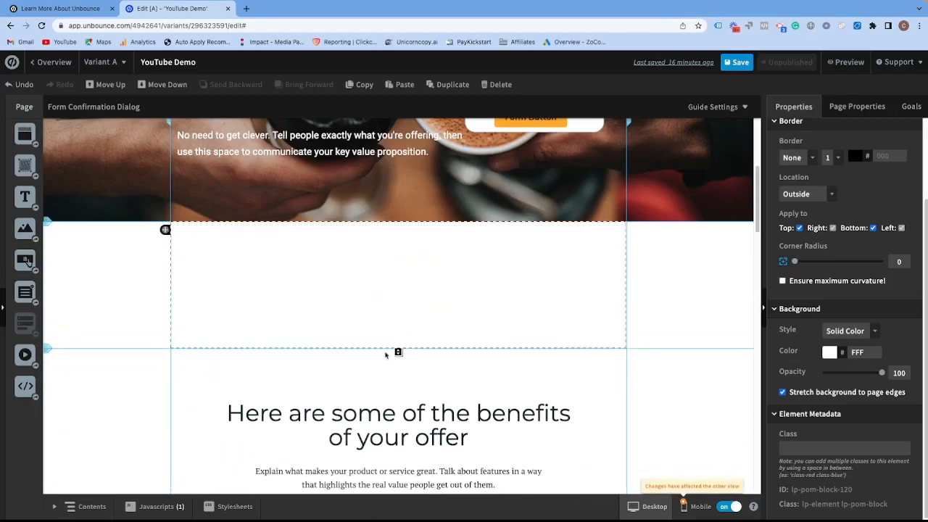
scroll(323, 279, down, 1)
scroll(323, 279, down, 5)
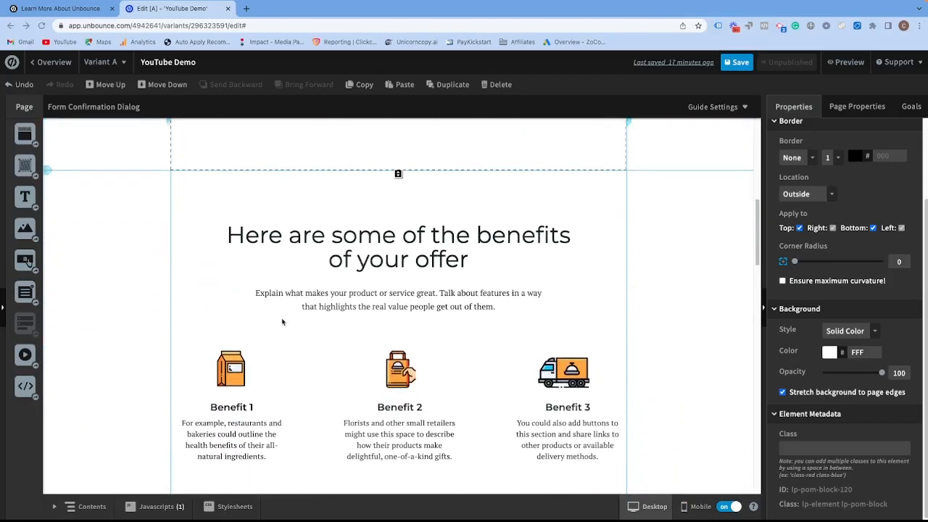
scroll(235, 291, up, 6)
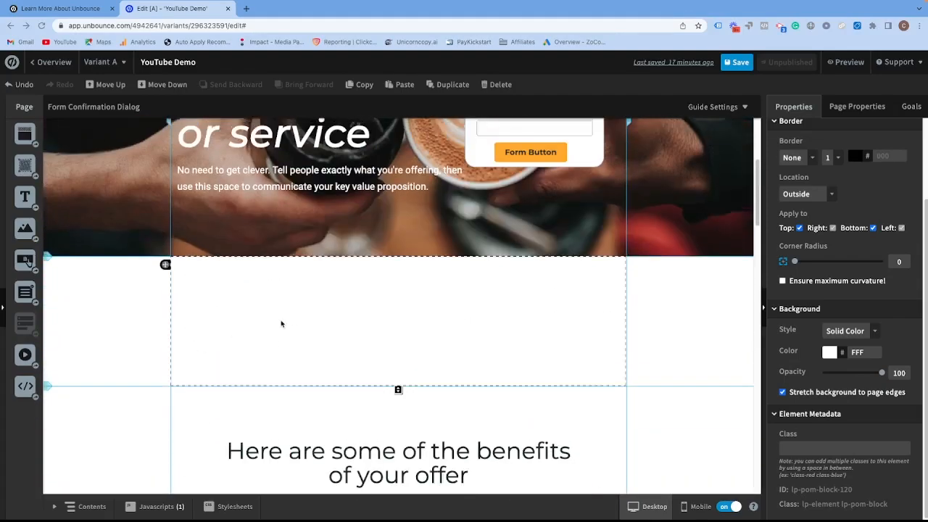
drag(398, 389, 389, 486)
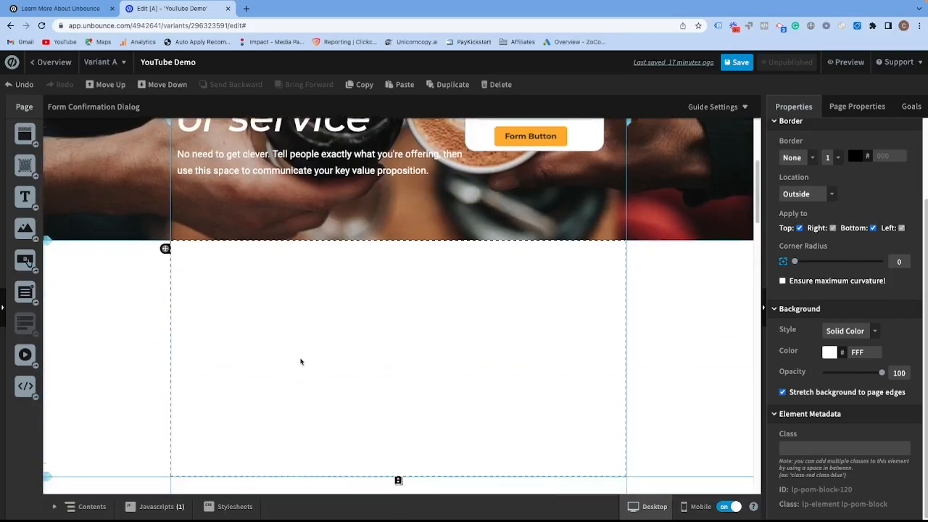
Place a text element 300 wide in the upper part of the new blank section, at about left 412, top 63.
scroll(301, 361, down, 3)
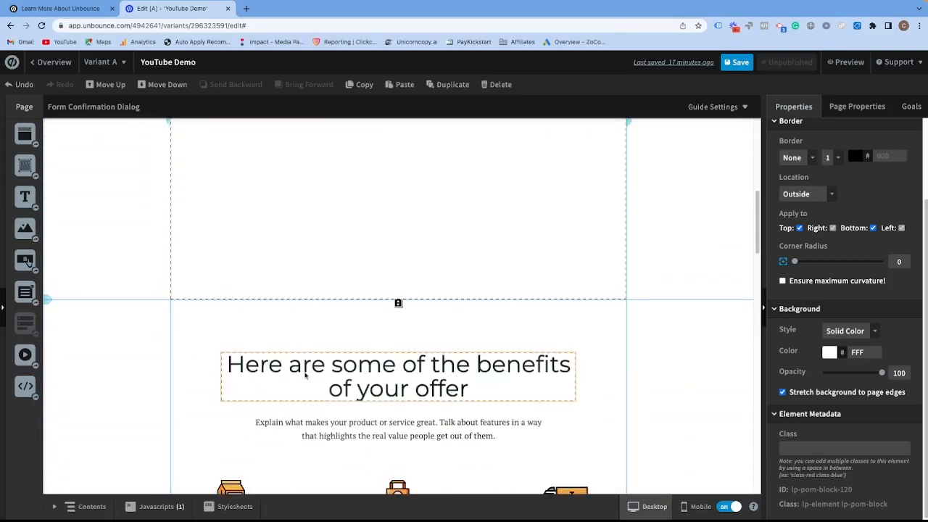
scroll(305, 375, down, 2)
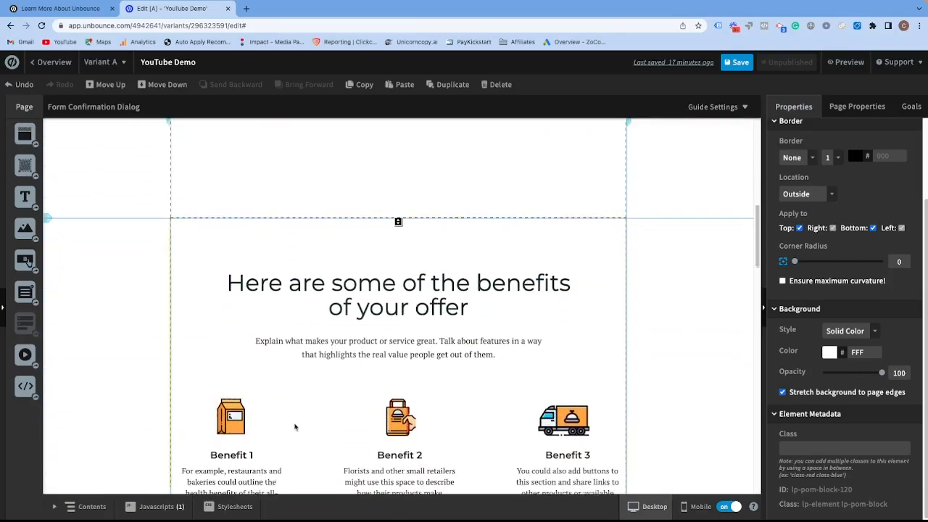
scroll(212, 290, up, 5)
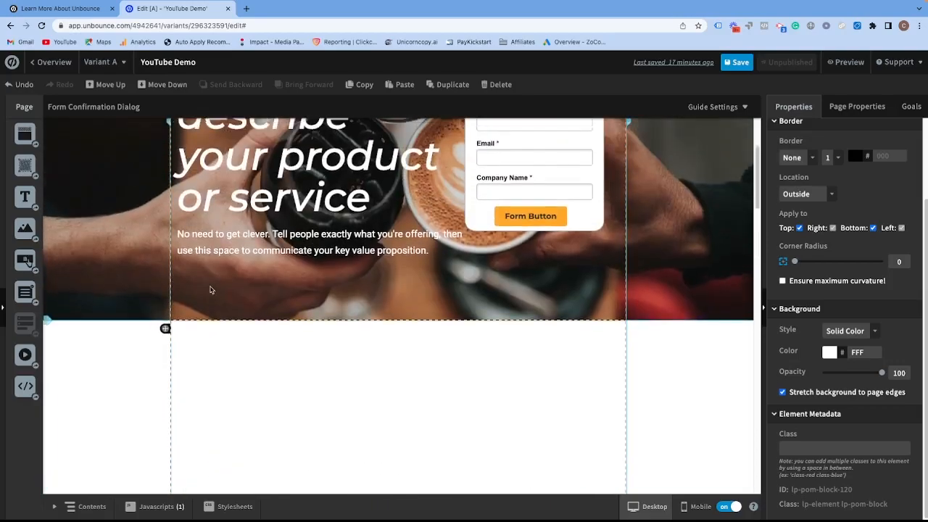
drag(22, 195, 372, 354)
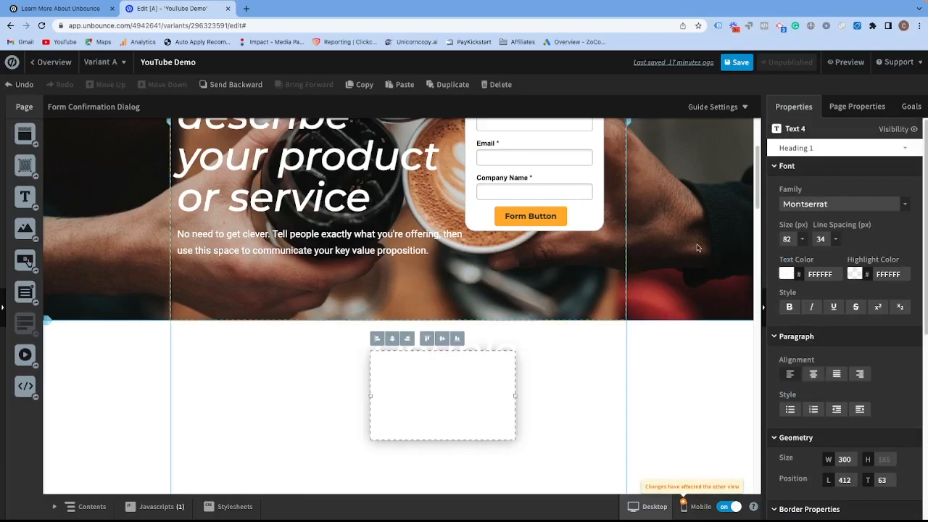
scroll(435, 340, down, 1)
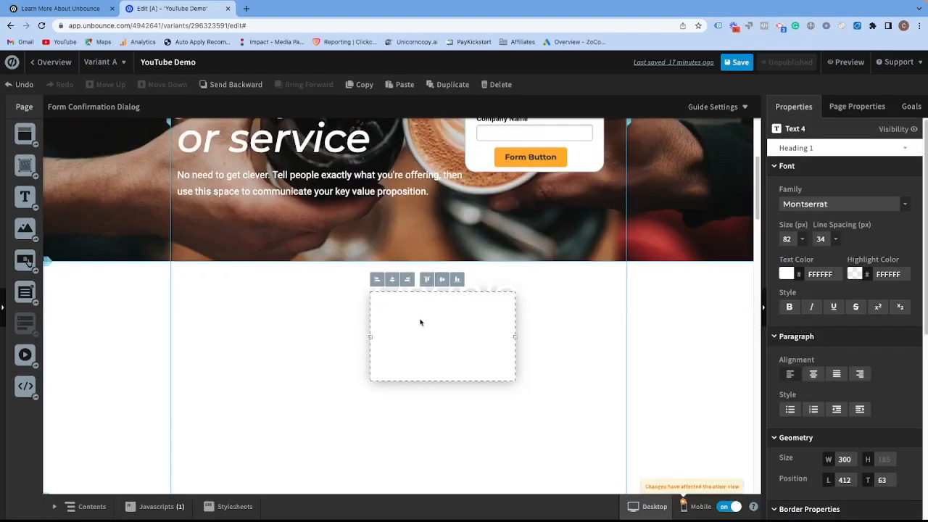
Widen the new section's text element to about 864 and apply the Heading 2 style to its text.
double_click(422, 321)
drag(450, 323, 620, 317)
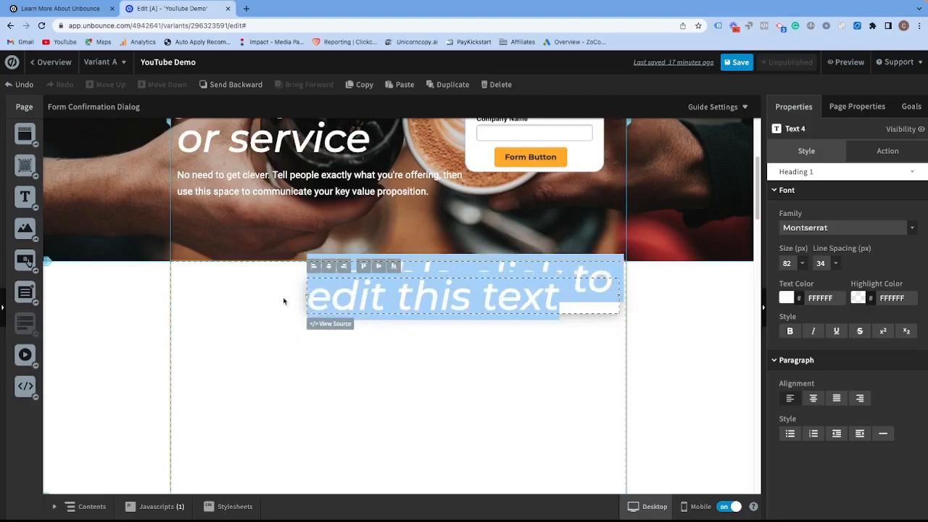
drag(307, 296, 201, 295)
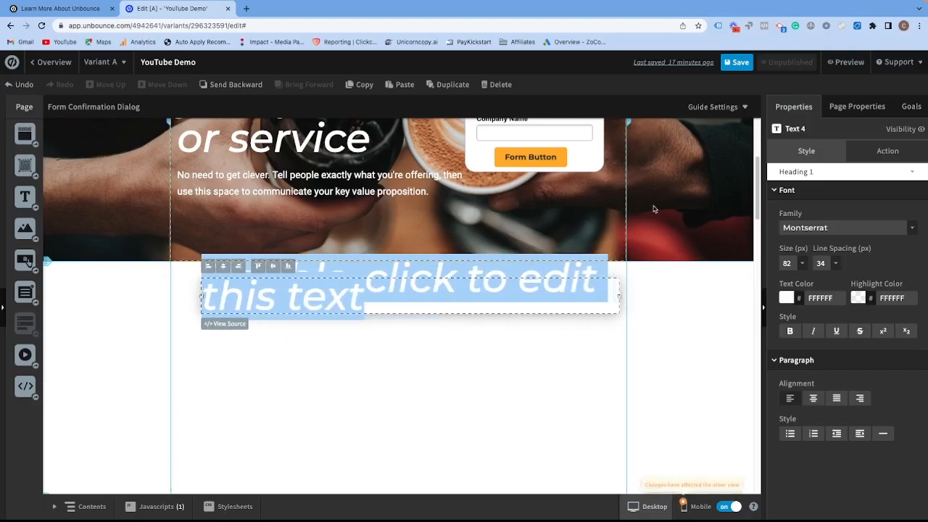
click(870, 174)
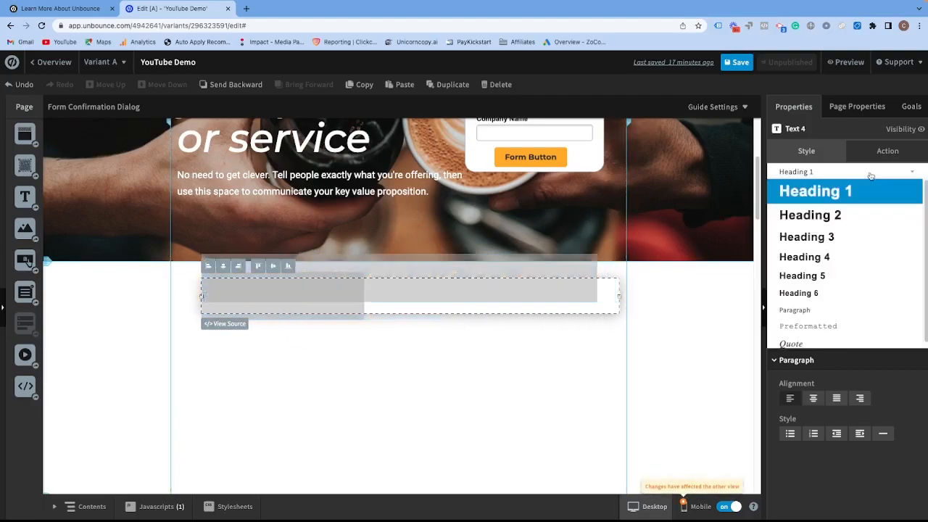
click(844, 214)
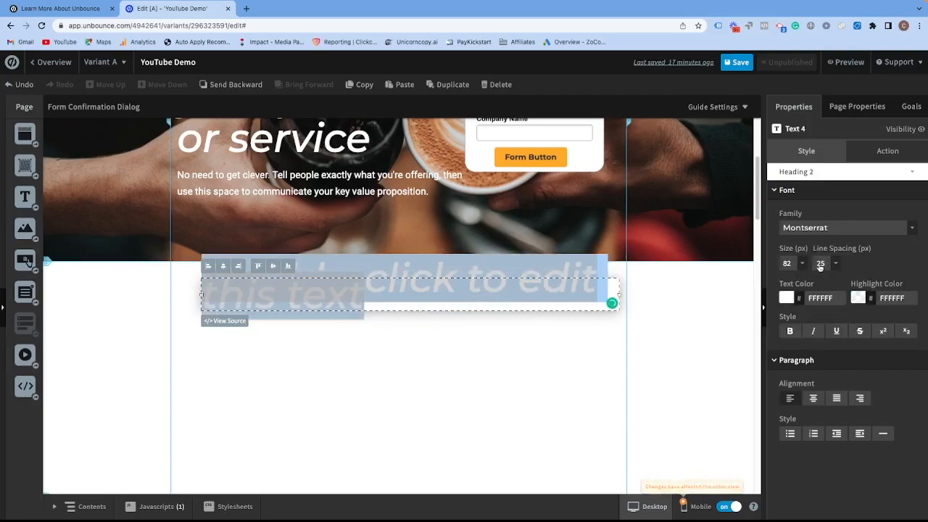
click(313, 317)
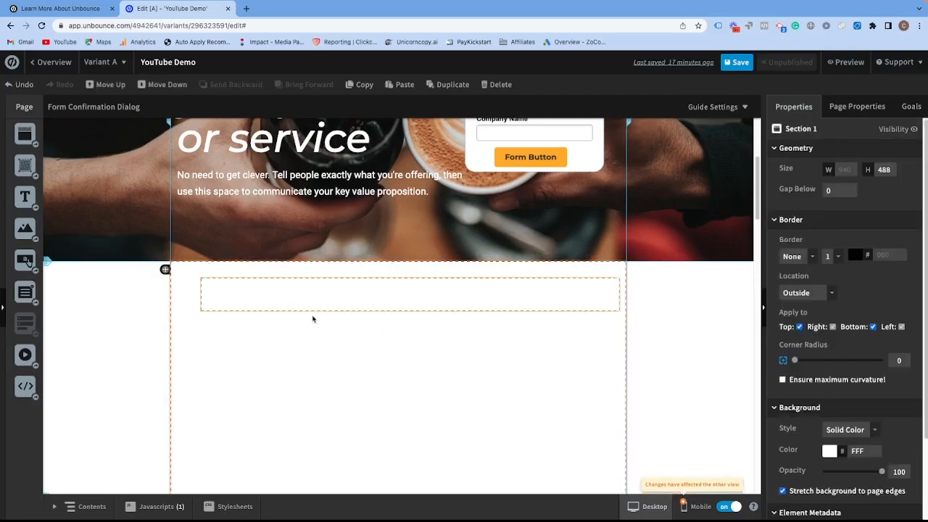
Set the heading text's line spacing to 35 px and its font size to 48 px.
double_click(234, 278)
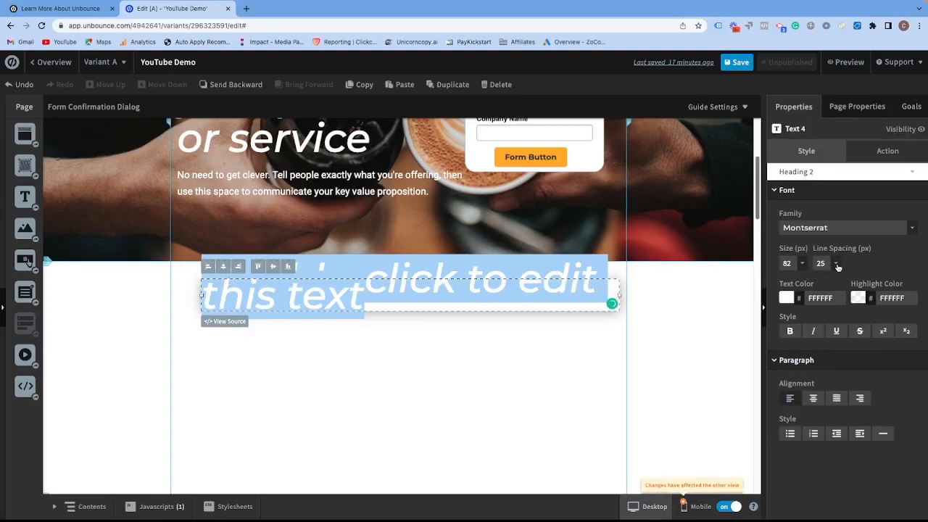
click(836, 264)
click(823, 328)
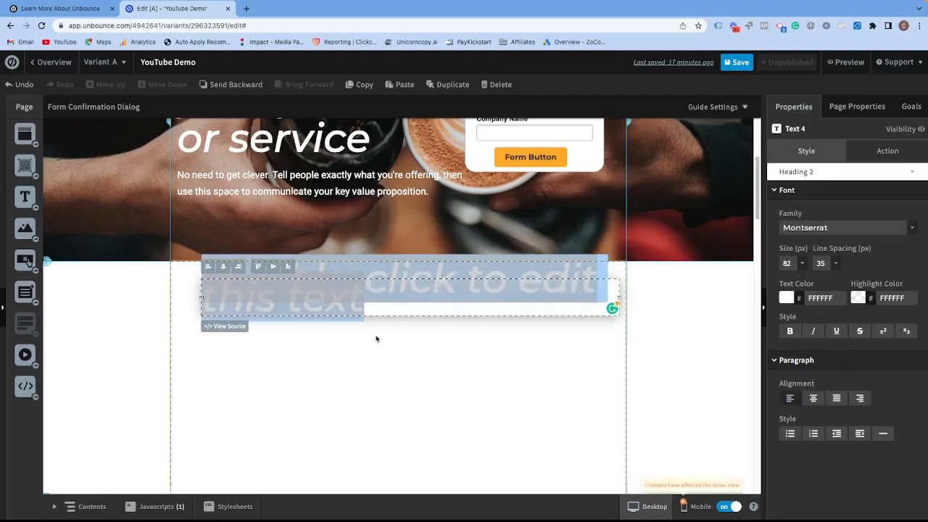
click(810, 264)
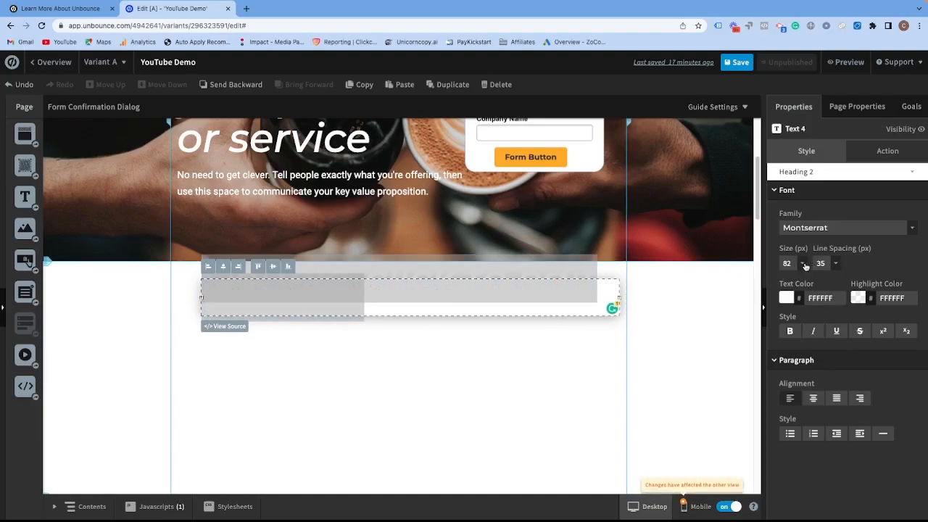
click(803, 264)
click(789, 340)
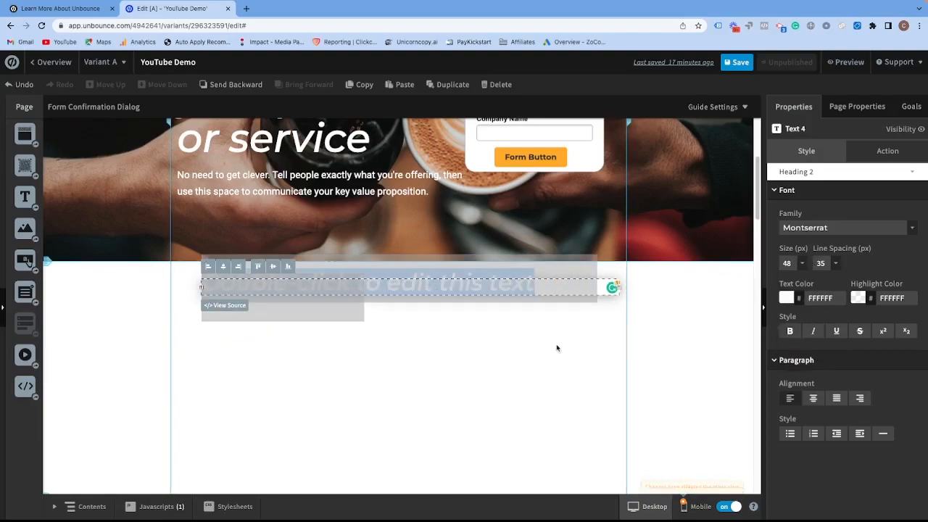
click(788, 263)
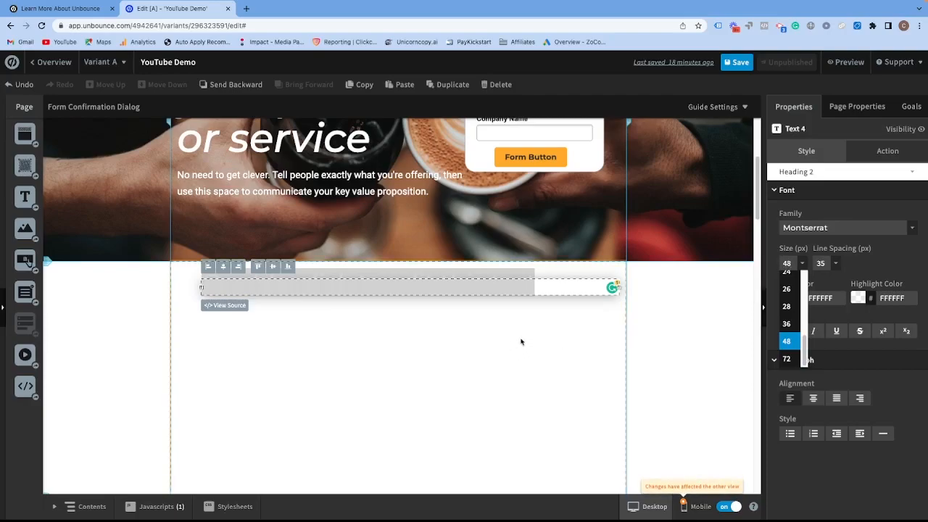
click(321, 268)
click(300, 282)
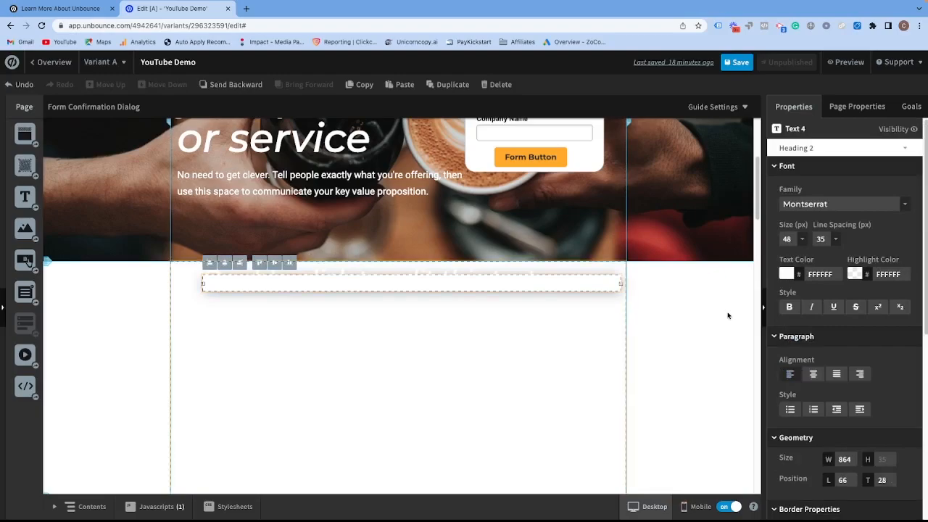
Set the background color of the heading's text element to 000000.
scroll(802, 299, down, 1)
scroll(803, 298, up, 1)
scroll(840, 303, down, 5)
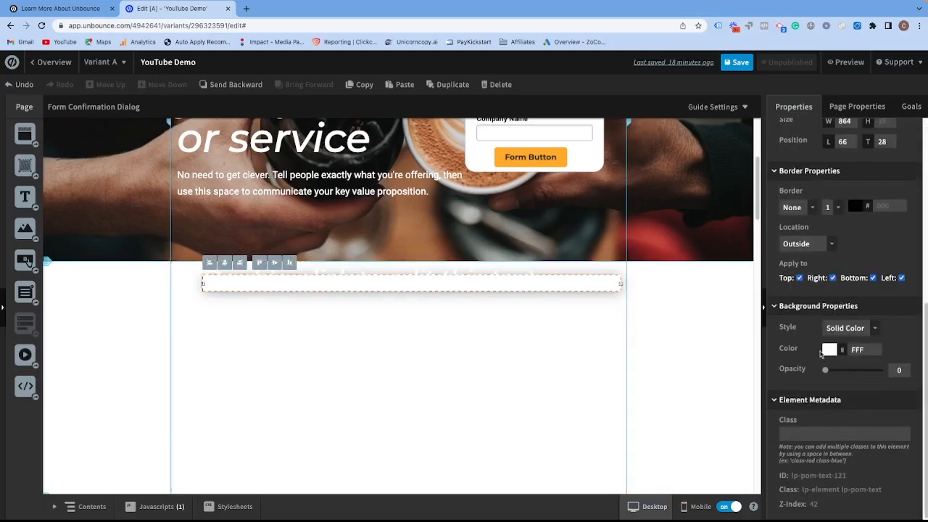
scroll(820, 357, up, 2)
scroll(775, 308, down, 3)
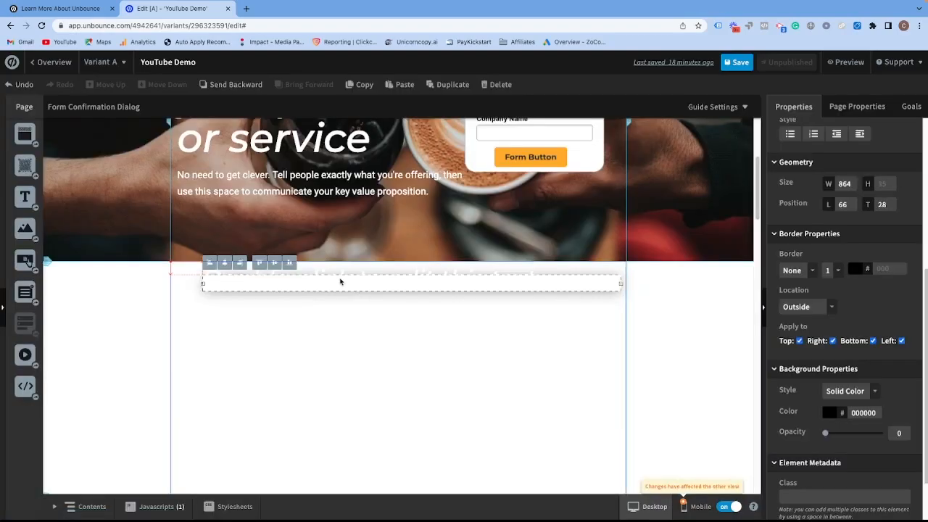
Set the heading's text color to 000000 and move the element to about left 58, top 61.
double_click(275, 278)
drag(556, 279, 197, 280)
click(786, 299)
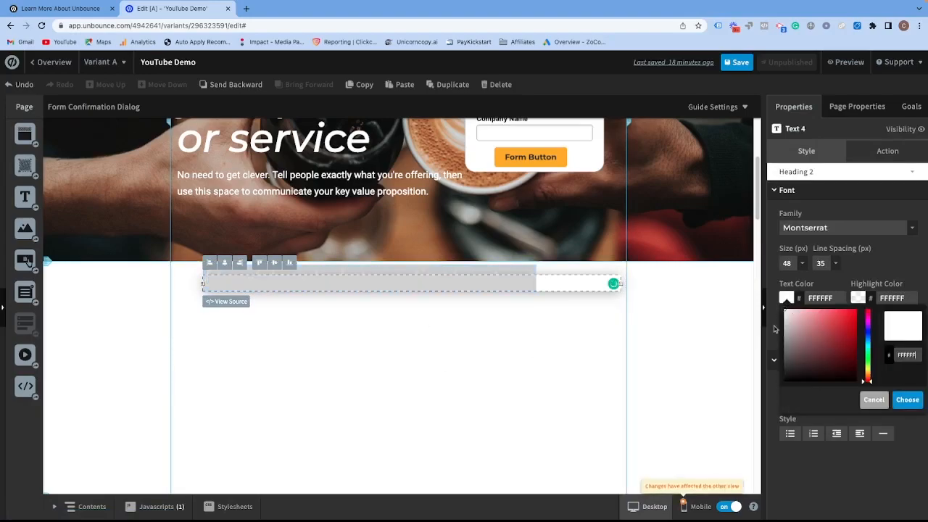
click(839, 373)
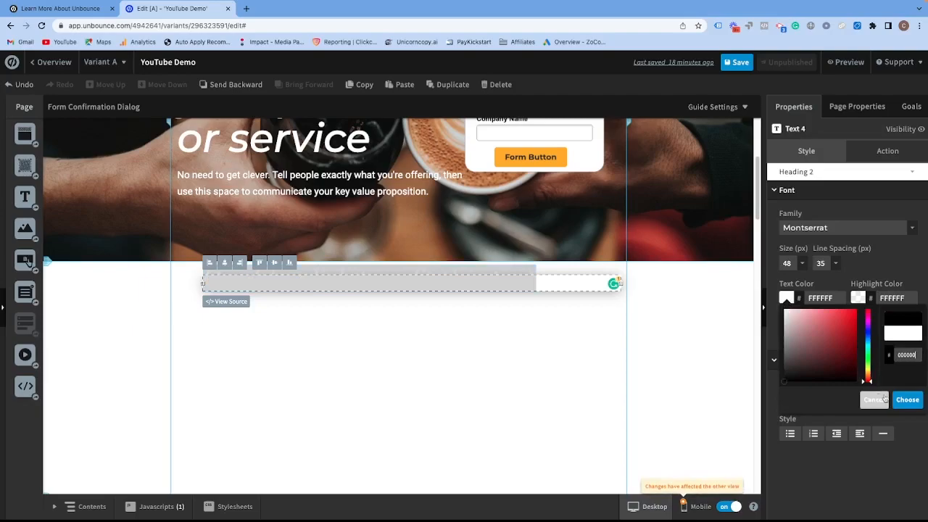
click(906, 399)
click(446, 354)
mouse_move(350, 282)
mouse_down()
mouse_move(383, 305)
mouse_move(347, 299)
mouse_up()
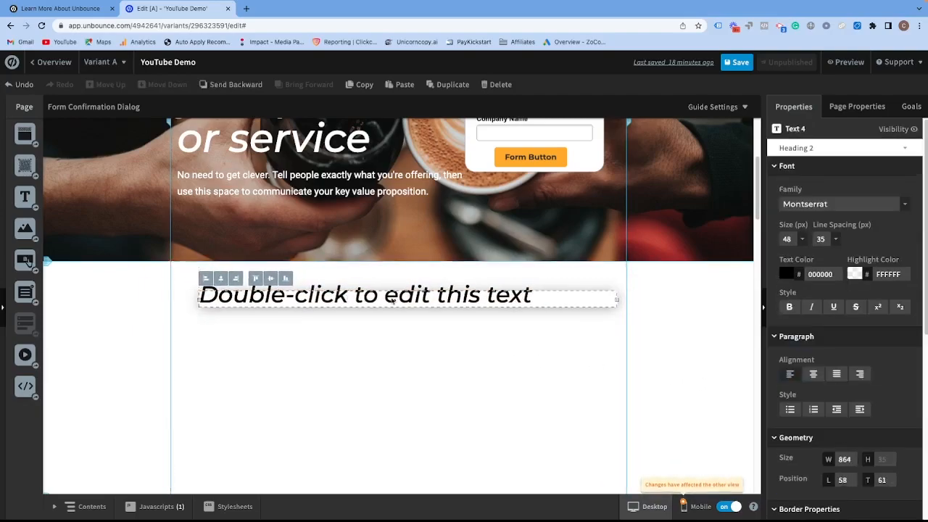
Replace the heading's placeholder text with "This is how to add a new Section in Unbounce".
double_click(392, 300)
text(This)
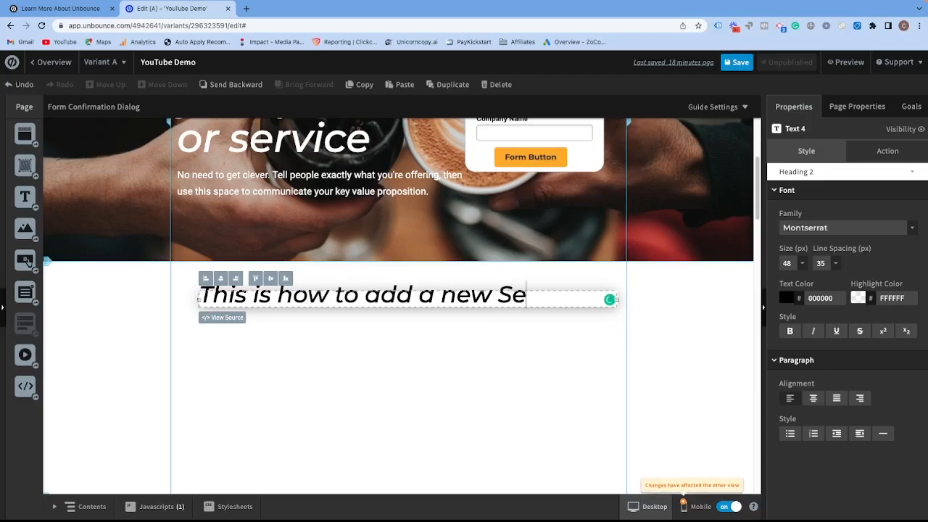
text(is how to add a new Section in Unbounce)
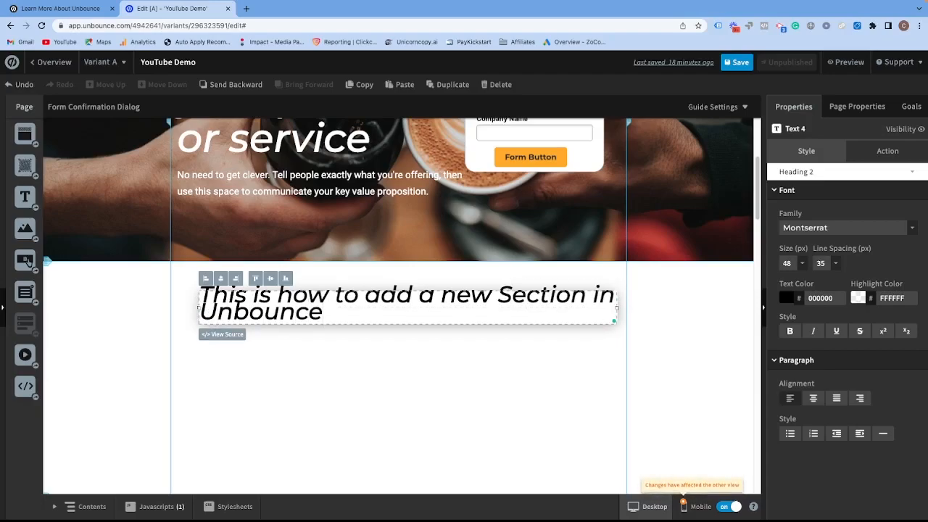
click(393, 348)
Center-align the heading text and move the element to about left 52, top 47.
click(301, 300)
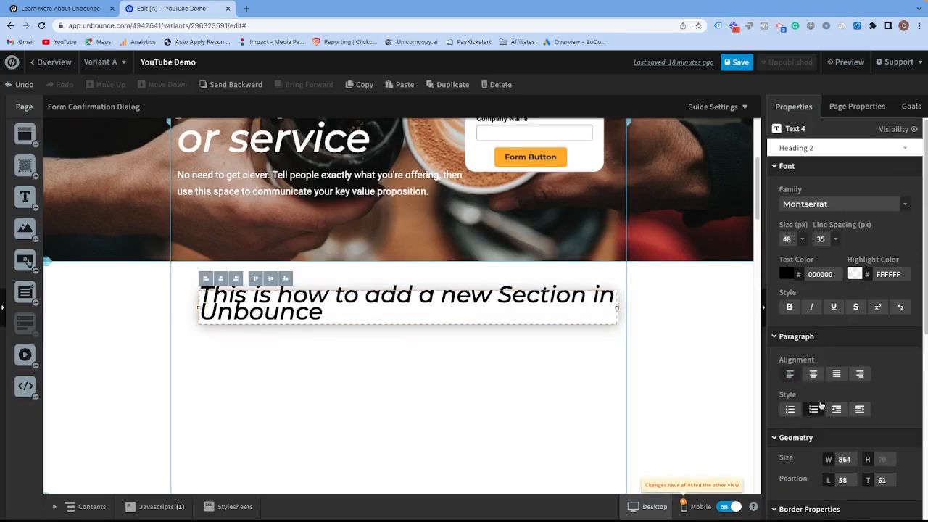
click(813, 374)
drag(405, 309, 401, 299)
Add a paragraph about 552 wide below the heading, reading "This is a really cool paragraph" plus random filler letters, at about left 208, top 125.
scroll(401, 298, down, 5)
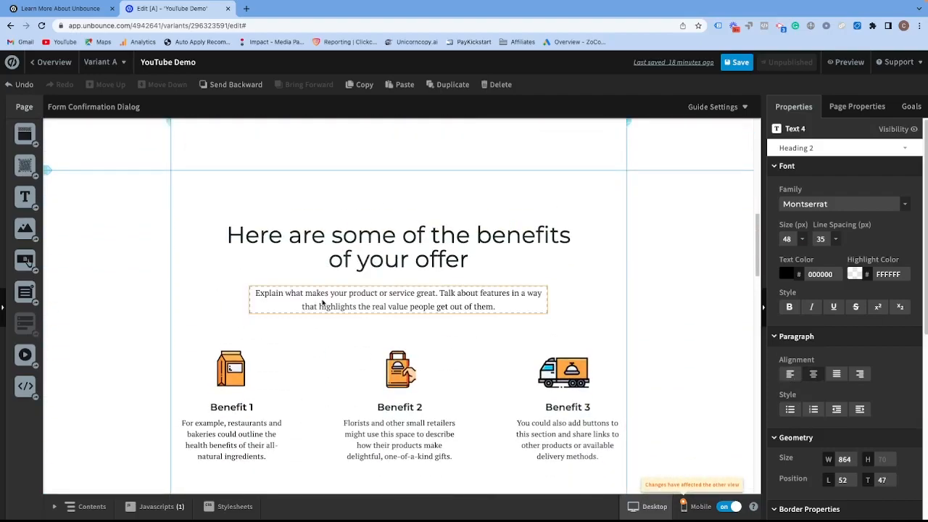
scroll(69, 232, up, 4)
drag(25, 197, 330, 269)
double_click(330, 269)
text(This is a really cool paragraph)
text(adfhadskfjladskjfladskjf)
drag(395, 206, 365, 205)
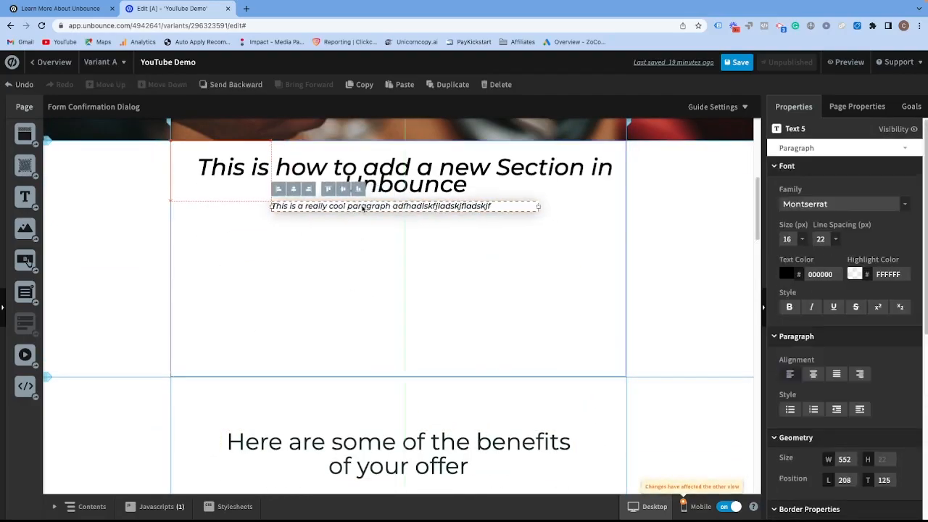
Add the orange carton icon (freshgoods-benefit1) from Unbounce Public Images below the new section's paragraph.
scroll(355, 298, down, 3)
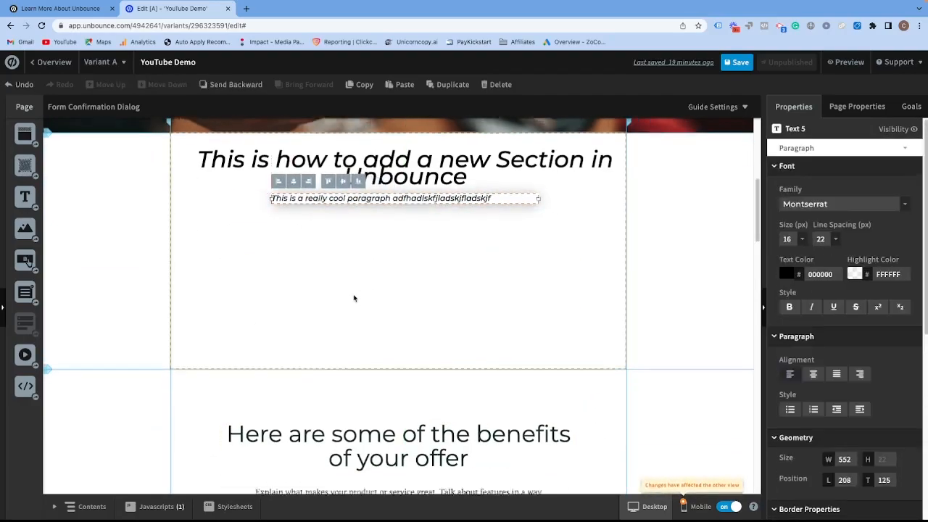
scroll(218, 362, up, 5)
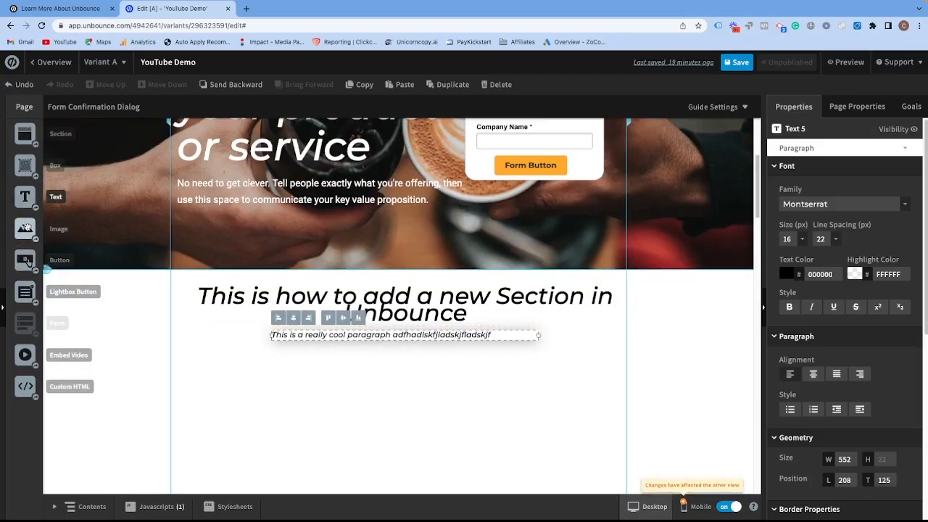
drag(25, 229, 240, 398)
click(200, 116)
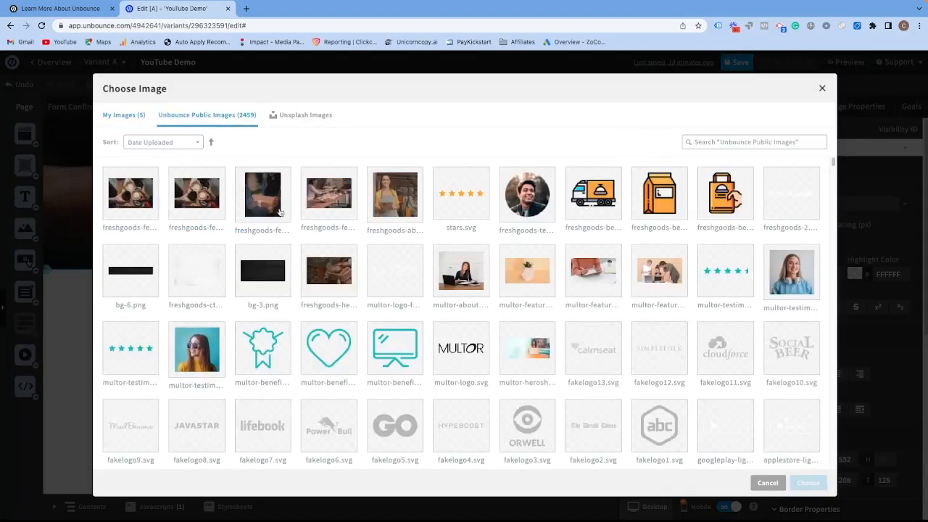
click(647, 200)
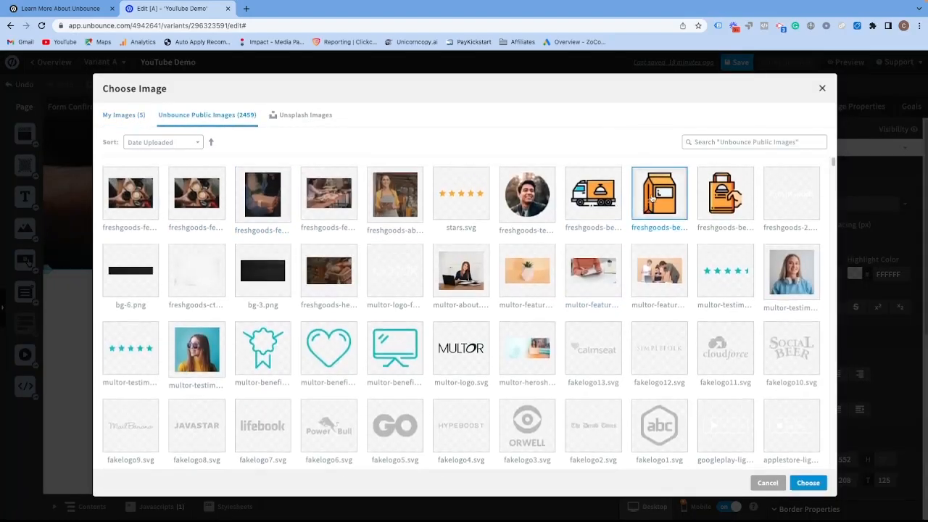
click(807, 483)
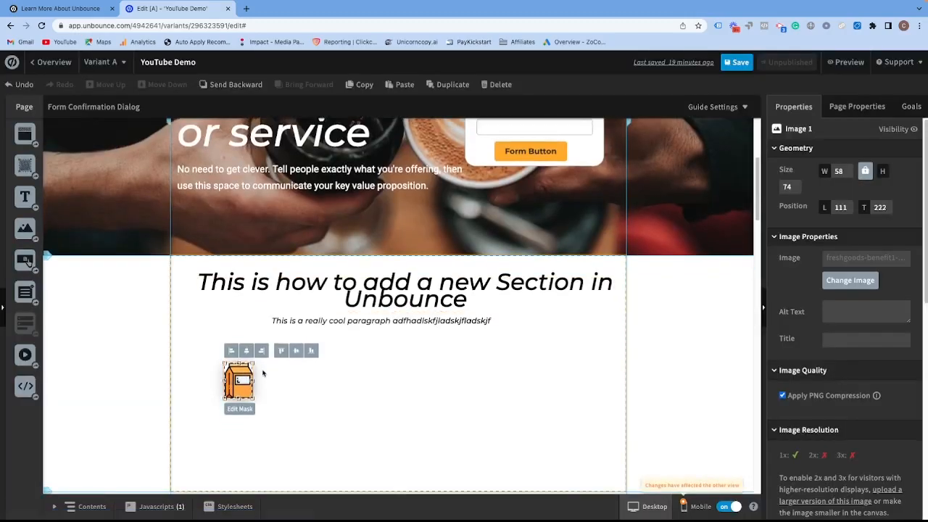
Move the carton icon to about top 207 and center it horizontally in the section.
scroll(241, 290, down, 2)
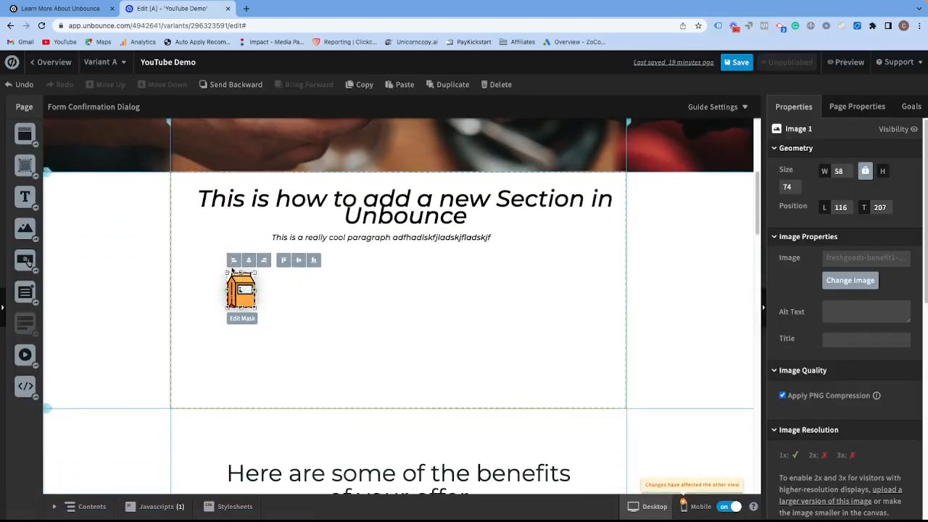
drag(243, 291, 188, 290)
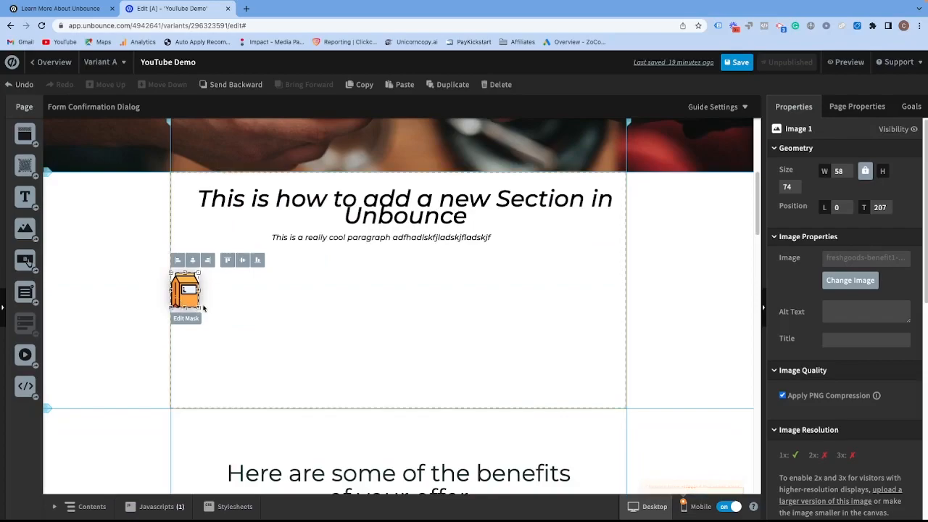
scroll(232, 348, down, 5)
scroll(245, 371, up, 3)
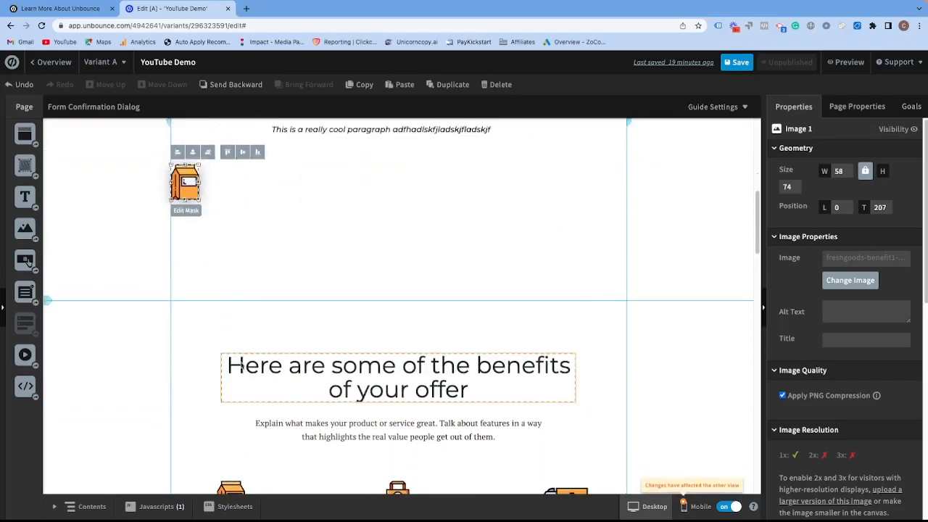
drag(190, 182, 242, 183)
scroll(243, 183, up, 3)
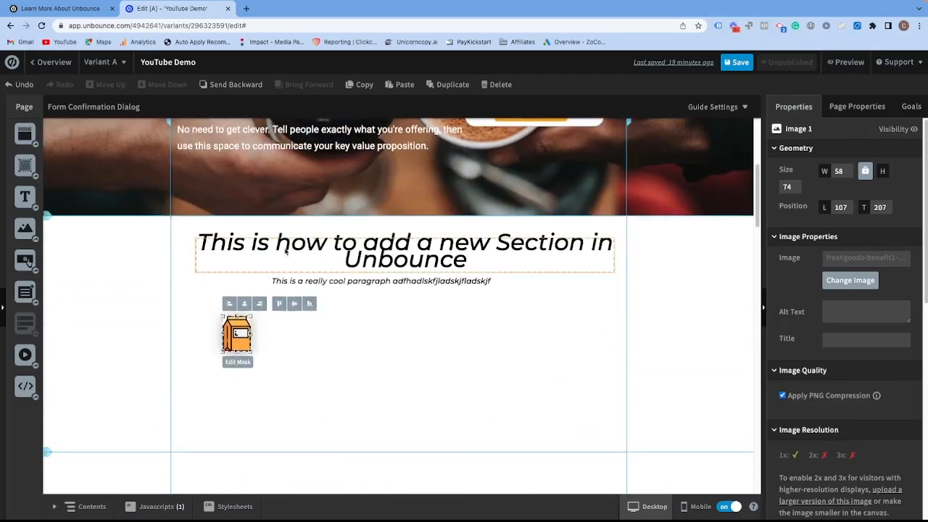
click(245, 302)
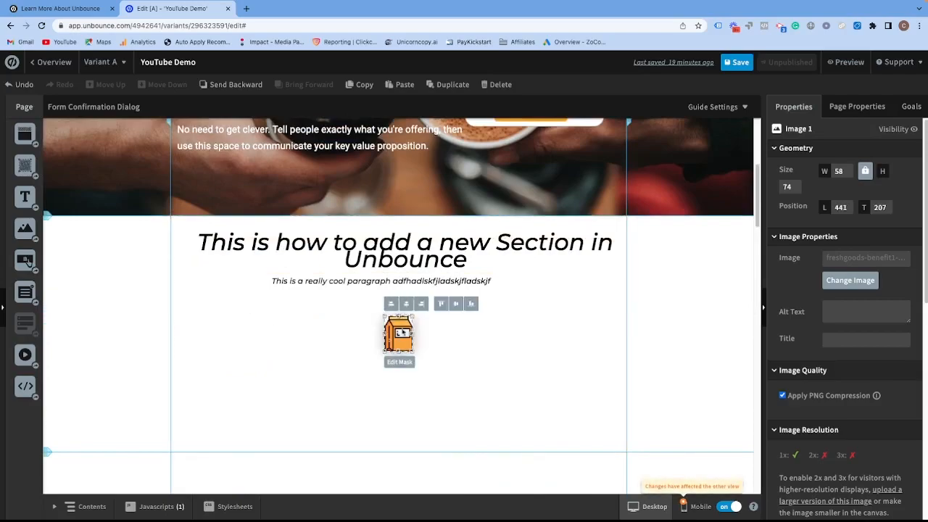
Add the shopping bag and delivery truck icons on either side of the carton icon and space all three in a row.
click(230, 325)
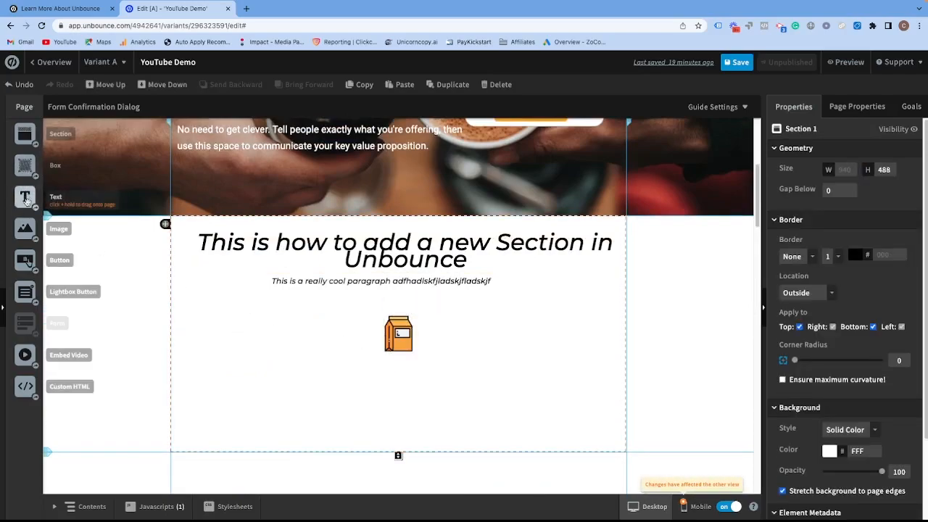
drag(28, 237, 255, 334)
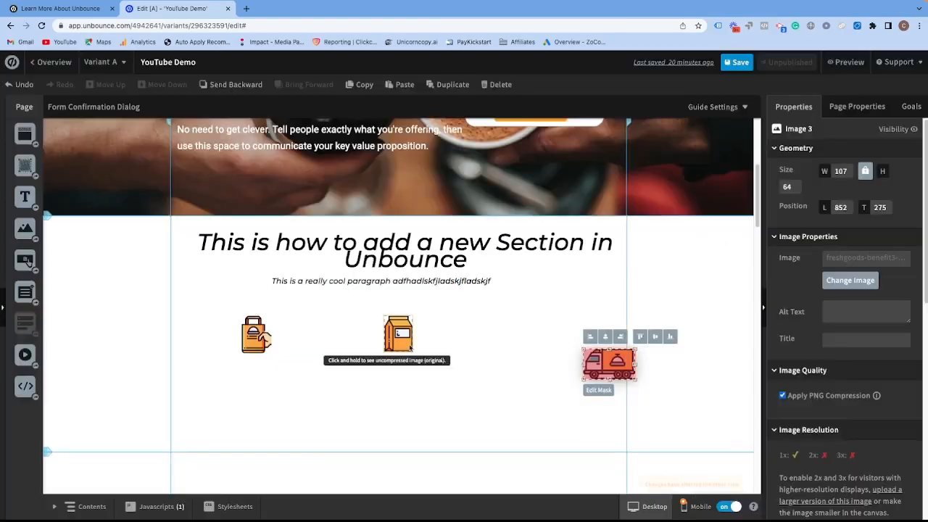
click(398, 333)
mouse_move(269, 338)
mouse_down()
mouse_move(279, 338)
mouse_move(259, 339)
mouse_up()
drag(540, 337, 555, 338)
drag(258, 338, 268, 340)
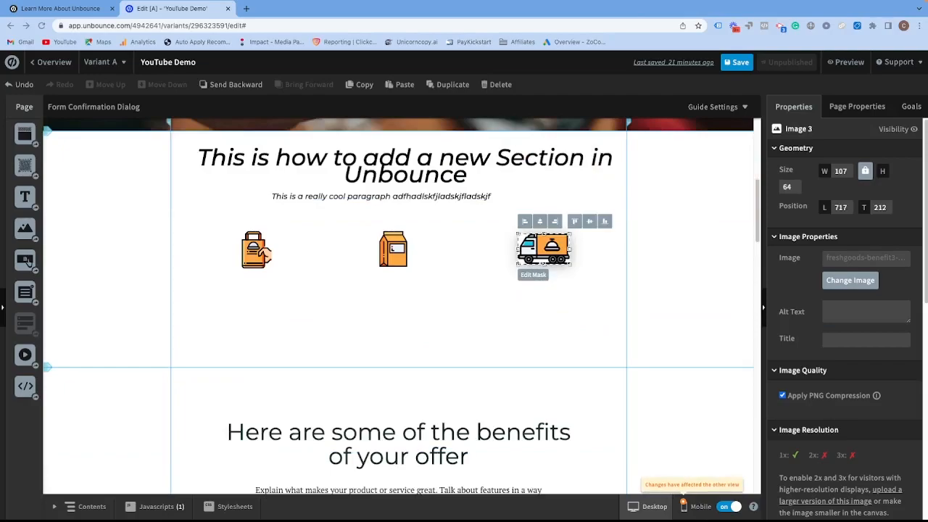
scroll(52, 181, up, 1)
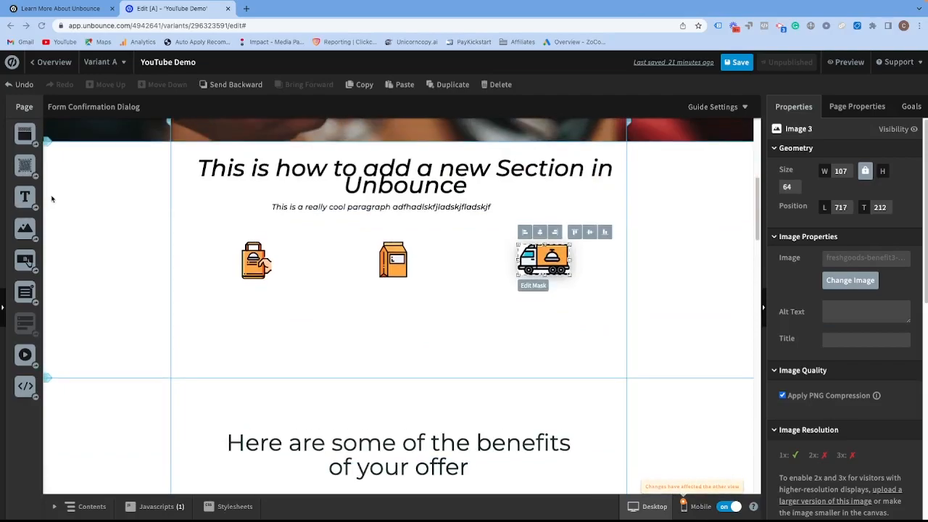
Add two text boxes 300 wide in the new section near the shopping bag icon, one above the other.
drag(29, 198, 245, 297)
drag(321, 298, 293, 295)
drag(258, 328, 216, 315)
drag(281, 299, 280, 243)
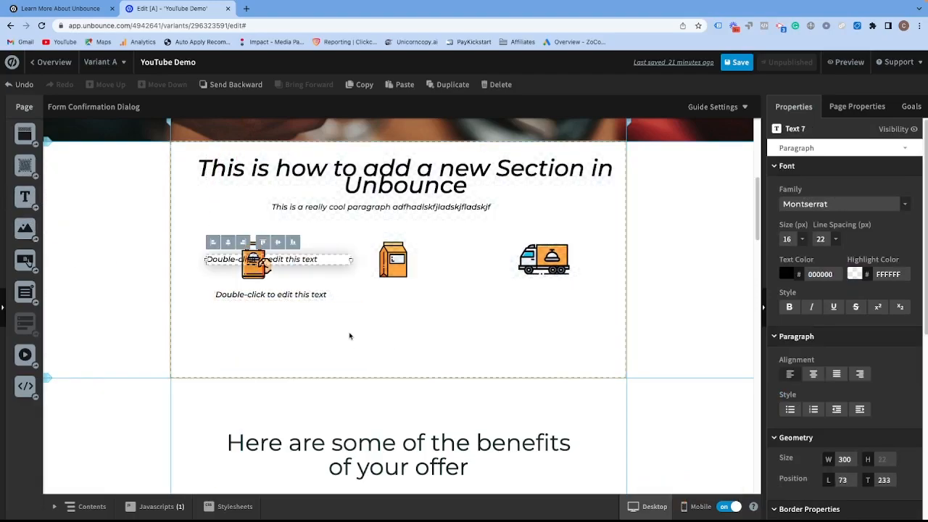
Check the text style of "Benefit 1" in the benefits section and set the new section's upper text box to Heading 3.
scroll(350, 335, down, 3)
click(232, 445)
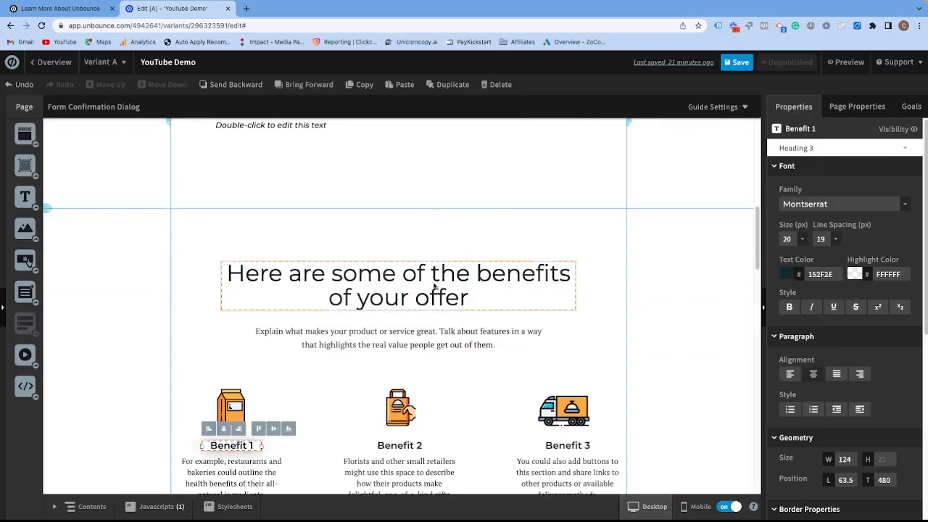
scroll(434, 284, up, 3)
click(276, 256)
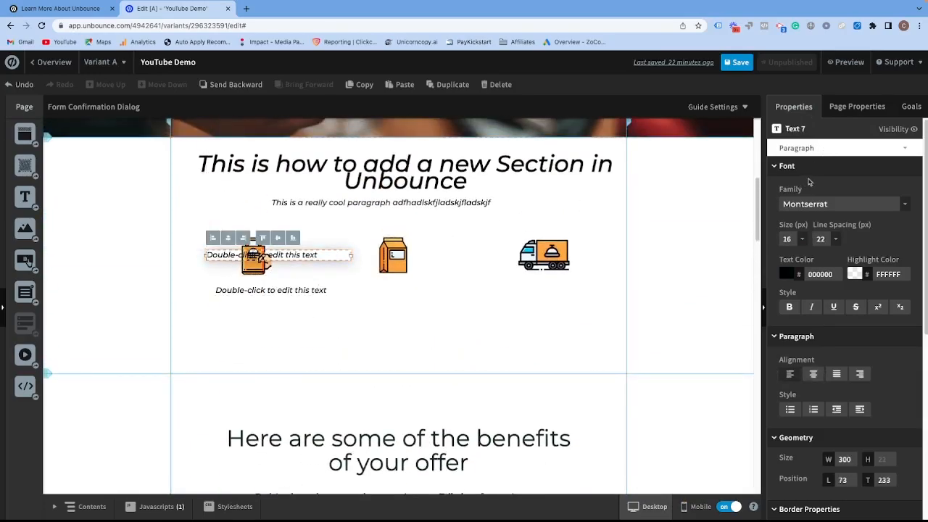
click(835, 148)
click(821, 210)
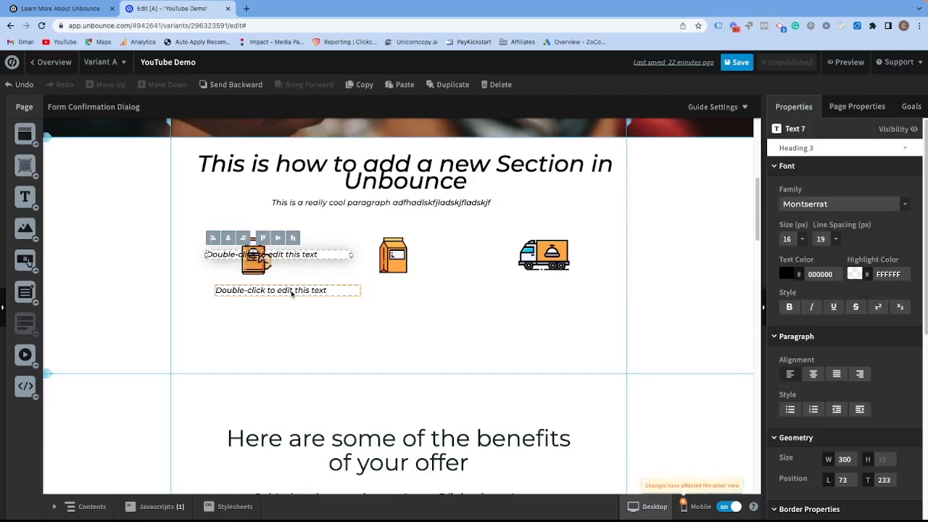
Stack the two text boxes under the shopping bag icon, the Heading 3 box above the paragraph box at about left 66, top 351.
drag(292, 294, 271, 327)
drag(282, 255, 282, 287)
click(268, 322)
scroll(308, 408, down, 3)
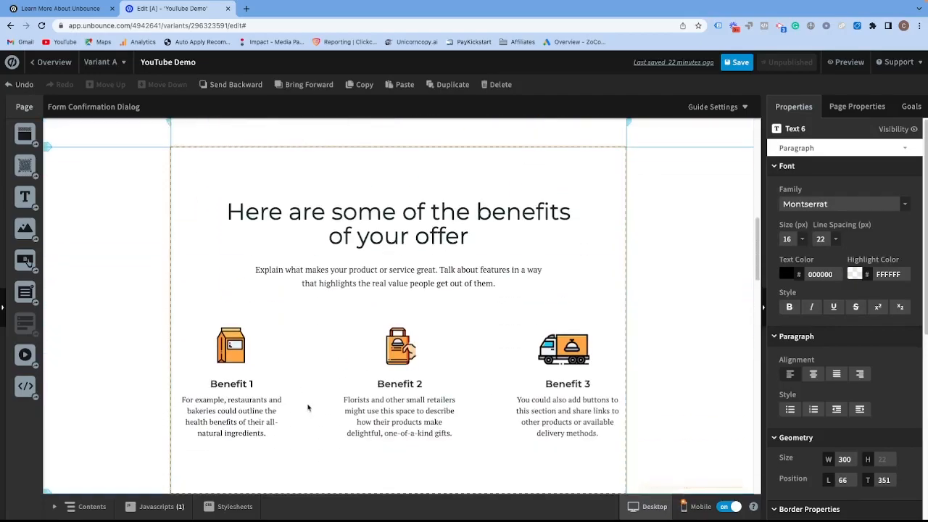
scroll(267, 362, down, 1)
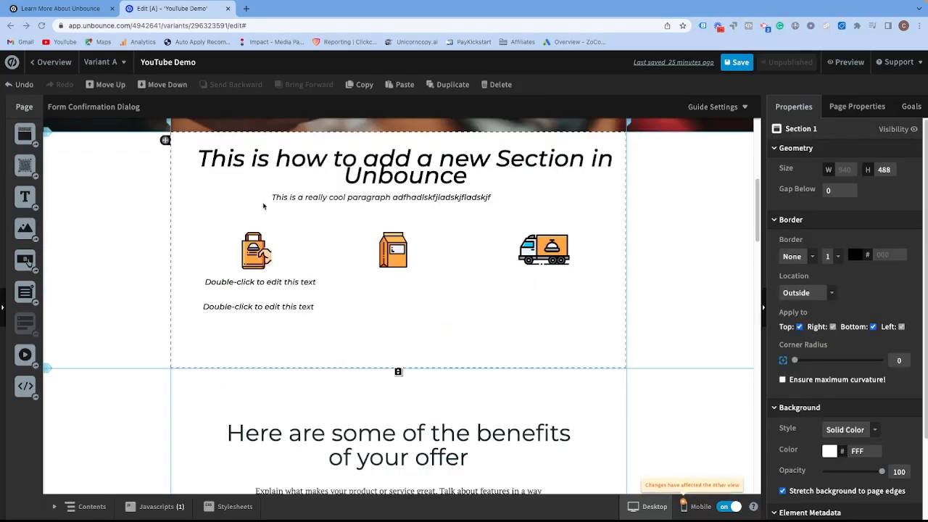
Delete the photo beside "Some more information about your business" and add a video element in its place.
scroll(245, 207, down, 7)
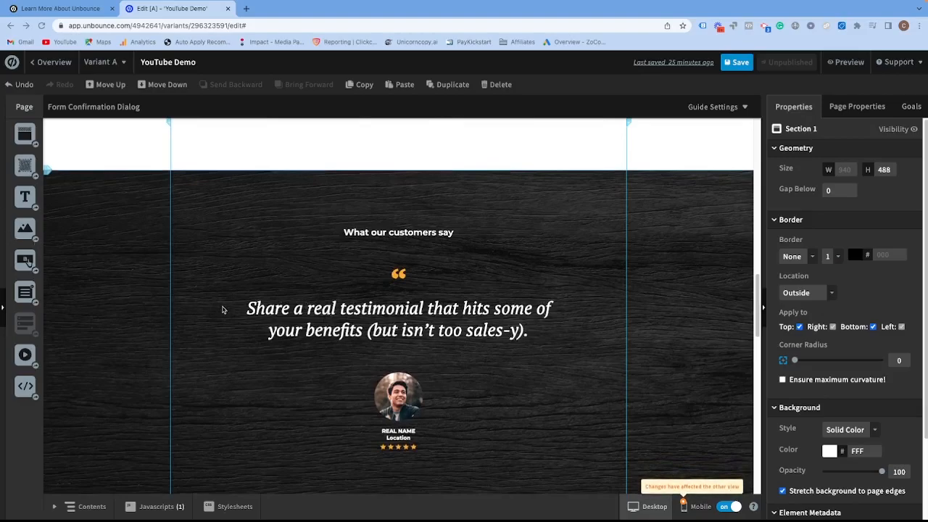
scroll(223, 309, down, 1)
scroll(385, 295, down, 4)
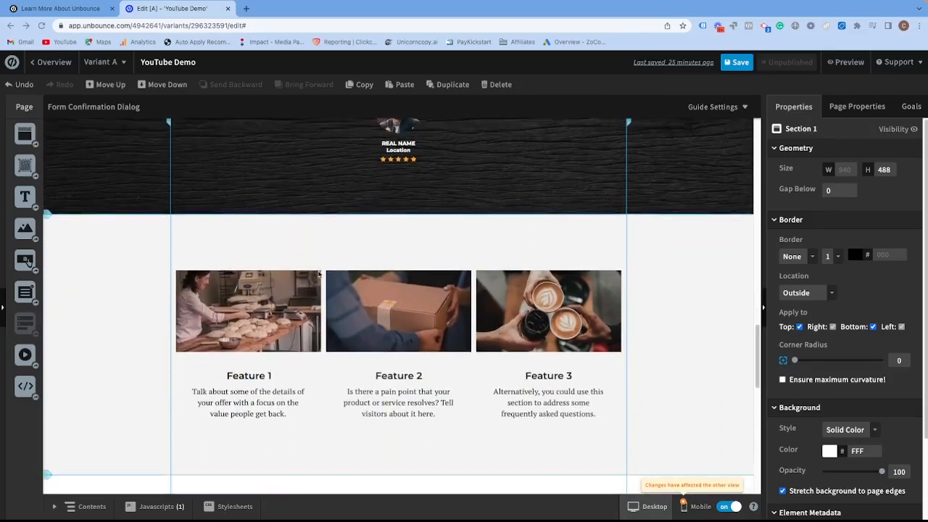
scroll(282, 295, down, 1)
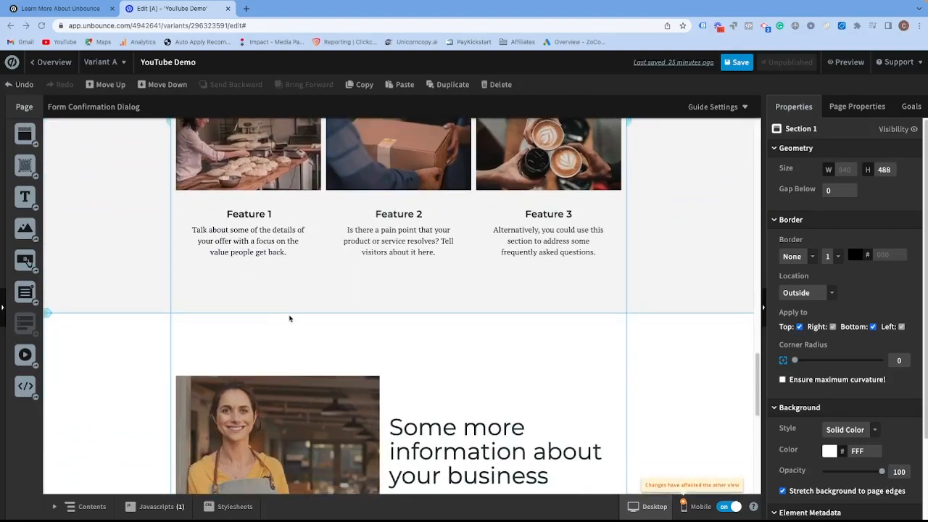
scroll(289, 318, down, 2)
scroll(249, 303, down, 1)
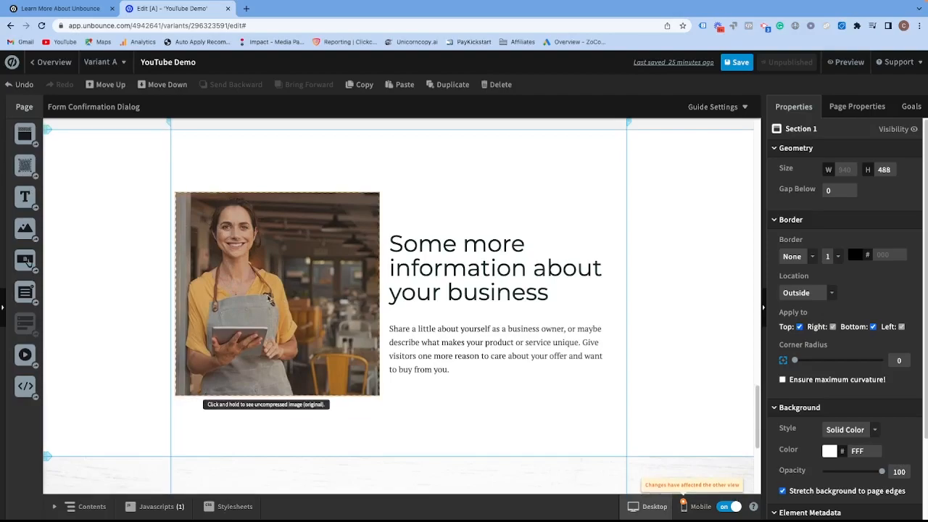
click(267, 297)
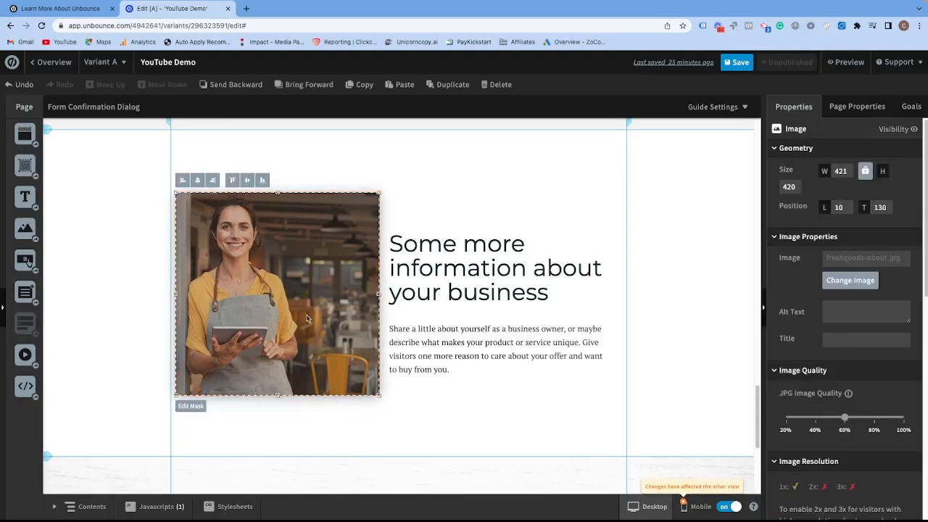
key(Delete)
drag(25, 356, 266, 307)
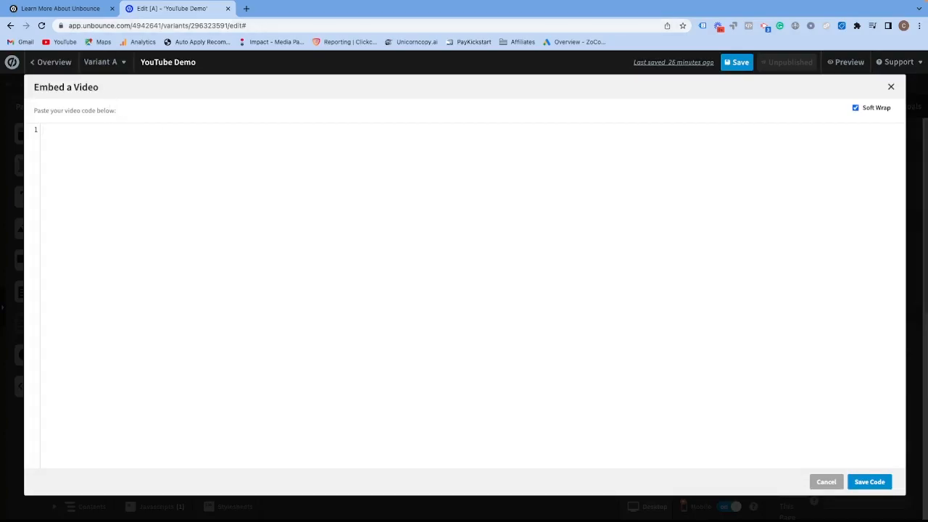
Switch to the YouTube window showing "How to Run Dynamic Search Ads on Google - The Complete Guide" and copy the video's embed code.
drag(2, 75, 426, 54)
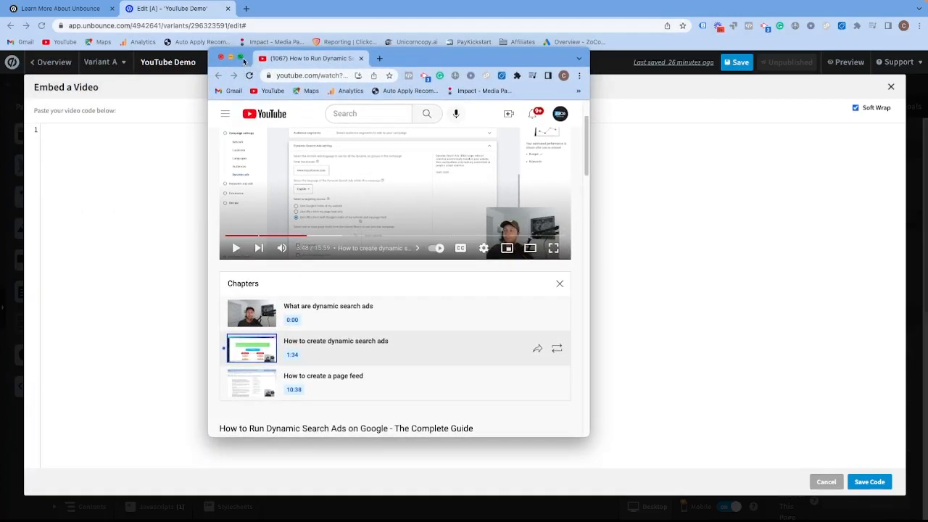
click(242, 58)
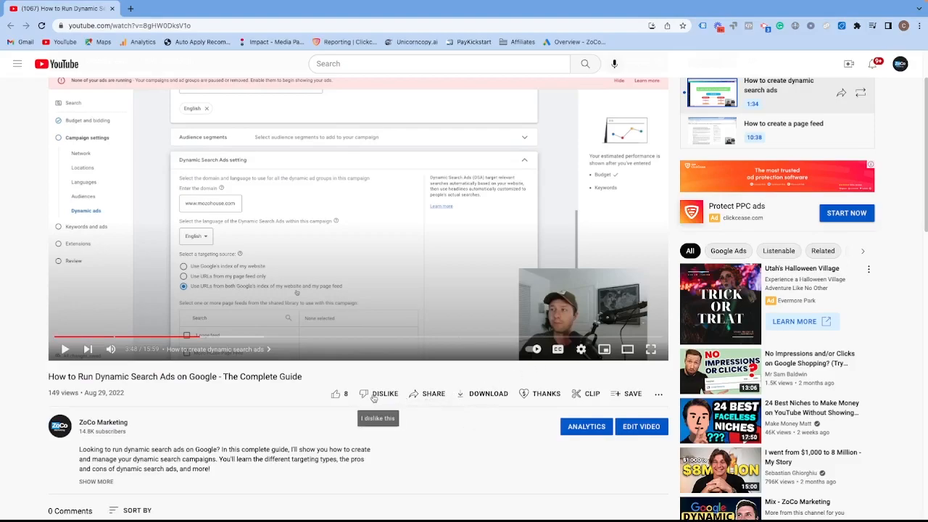
click(431, 394)
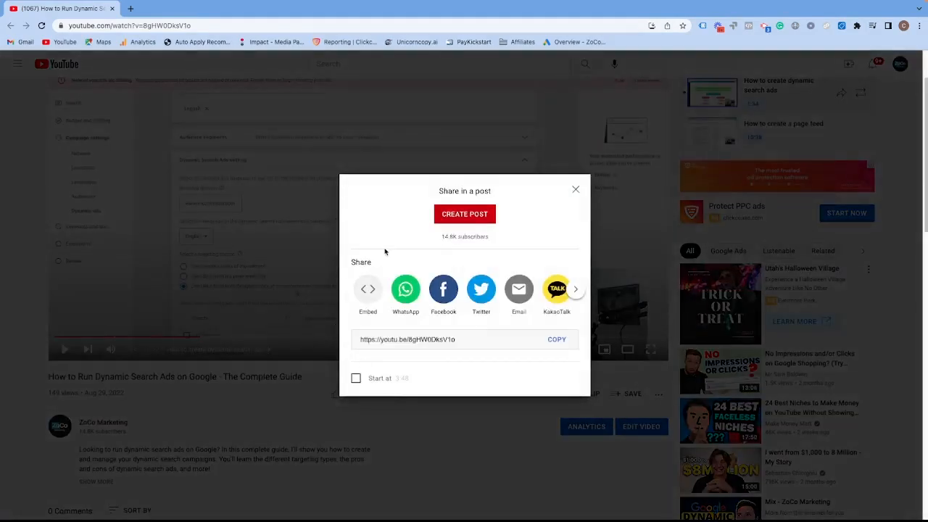
click(368, 291)
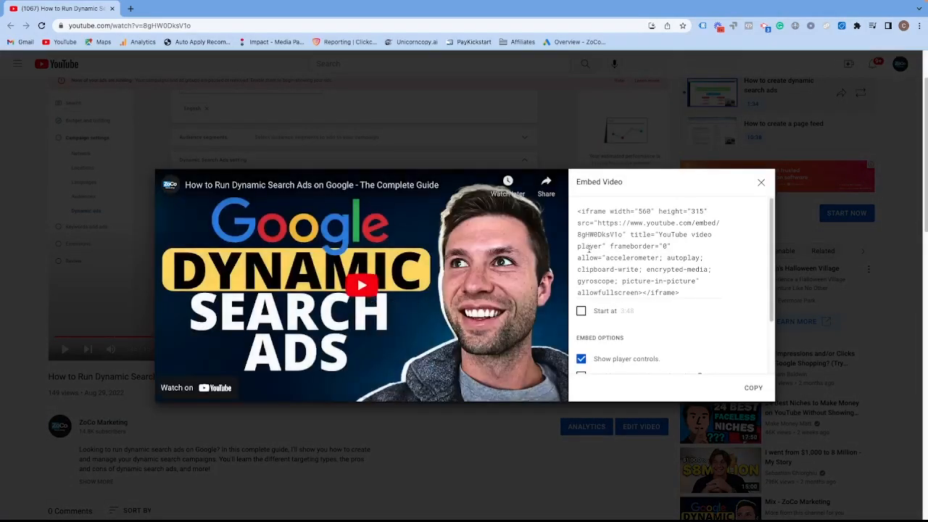
click(673, 275)
drag(683, 290, 584, 211)
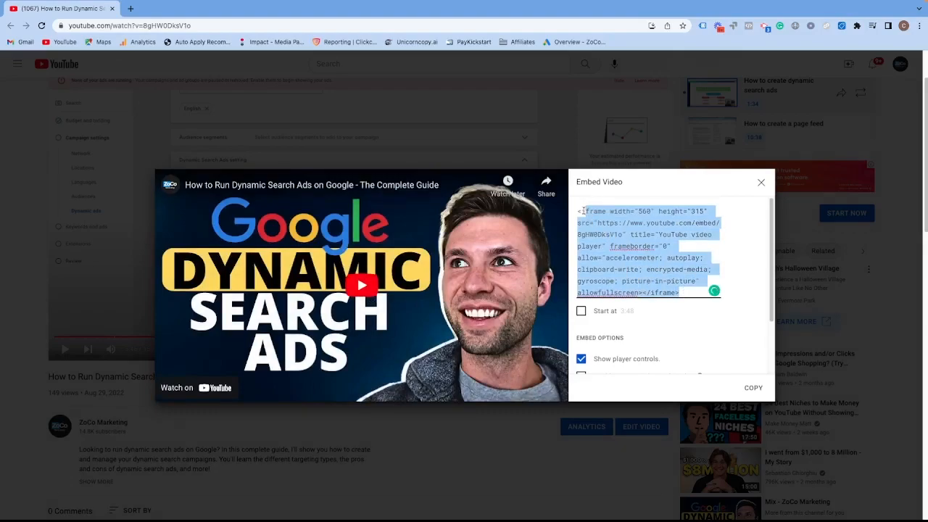
click(752, 388)
scroll(722, 326, down, 2)
scroll(750, 210, up, 1)
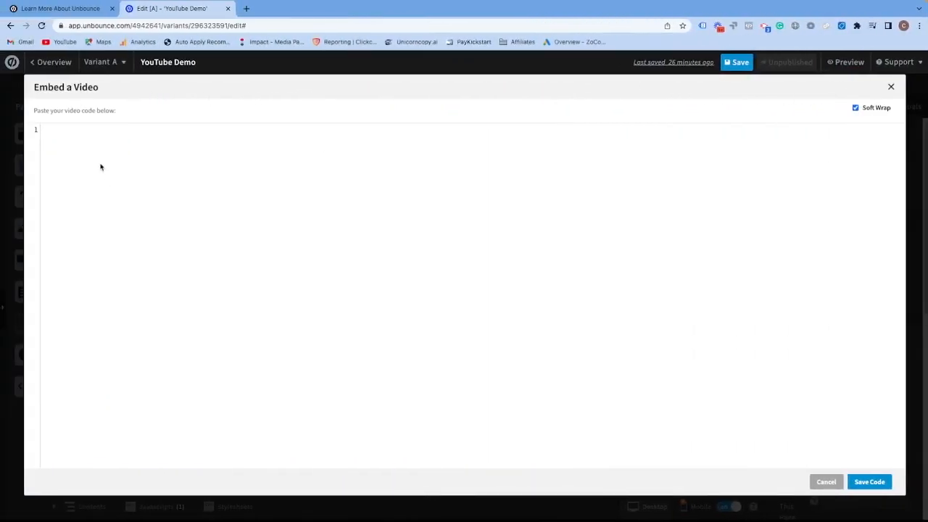
Paste and save the YouTube embed code in Unbounce, then fit the video to about 429 by 242 at left 8, top 212.
key(ctrl+v)
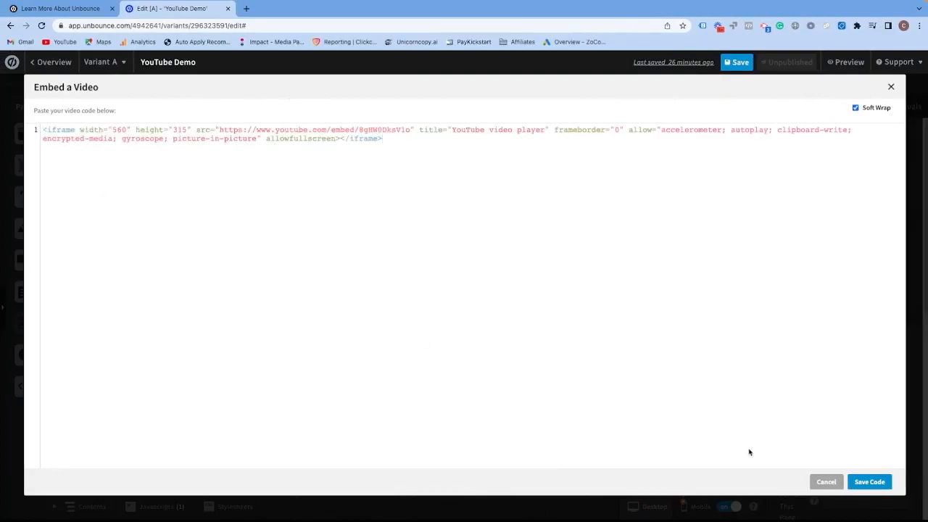
click(873, 483)
drag(319, 276, 376, 228)
mouse_move(286, 257)
mouse_down()
mouse_move(313, 246)
mouse_move(316, 222)
mouse_move(351, 195)
mouse_move(310, 198)
mouse_move(445, 245)
mouse_move(355, 228)
mouse_move(428, 259)
mouse_move(338, 243)
mouse_move(297, 260)
mouse_up()
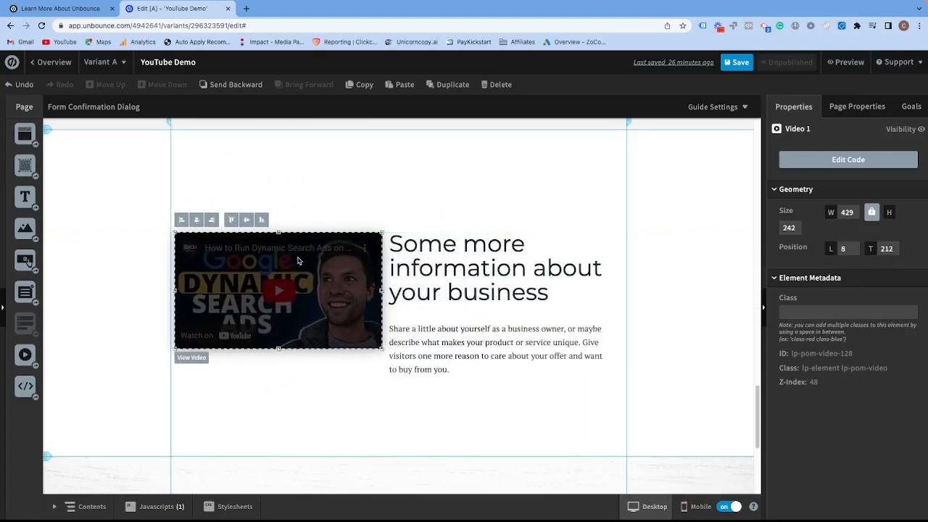
scroll(394, 341, up, 15)
scroll(393, 344, down, 15)
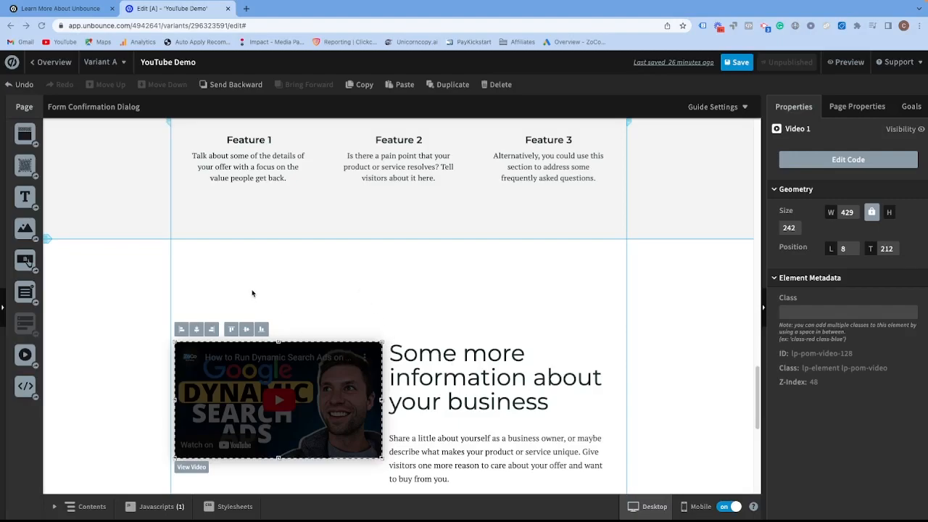
scroll(300, 300, down, 2)
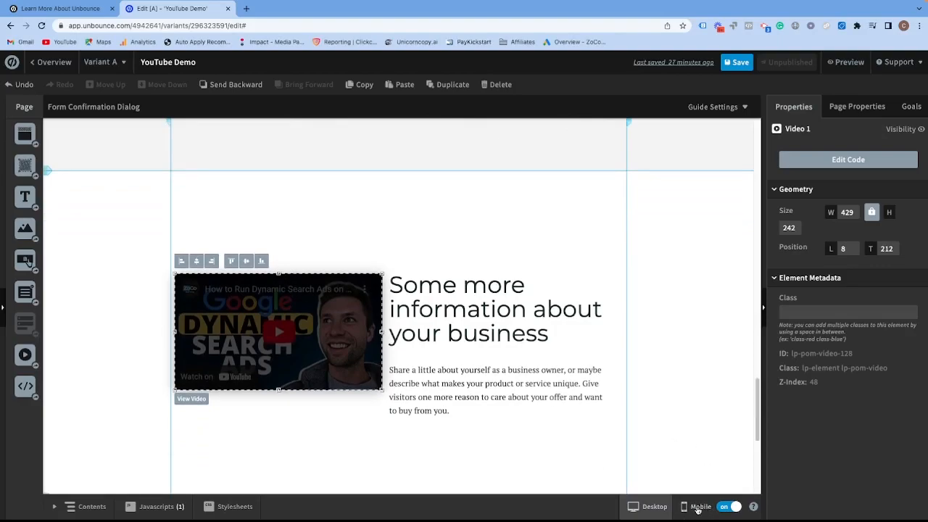
scroll(358, 292, up, 17)
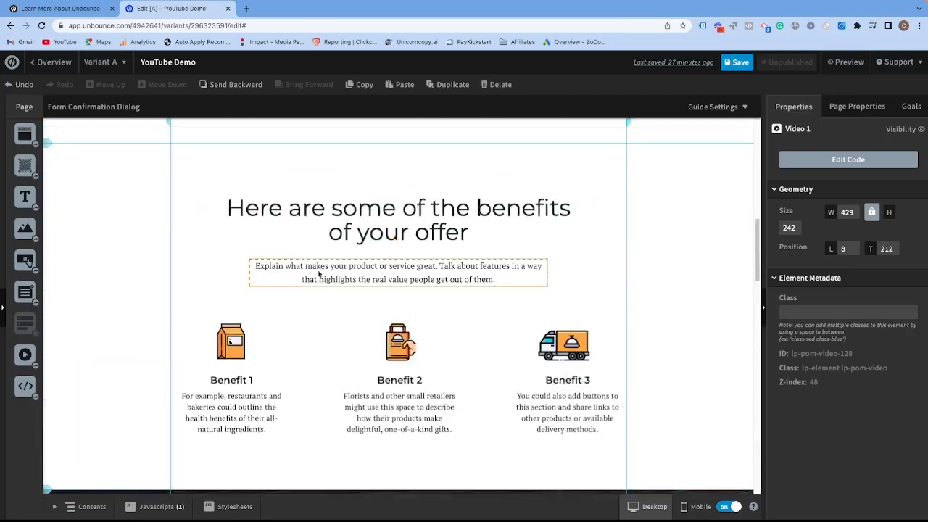
scroll(379, 293, down, 17)
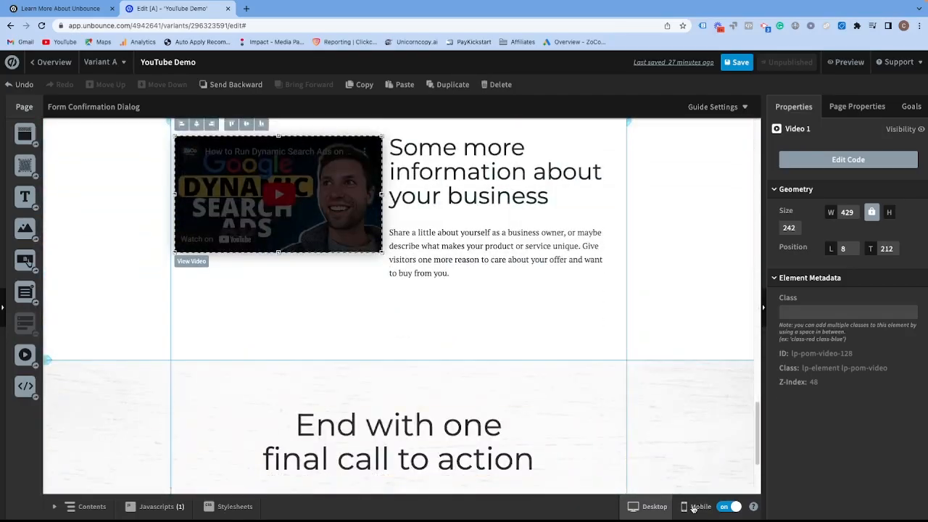
Switch to the page's mobile version and go through the responsive page introduction until it closes.
click(687, 507)
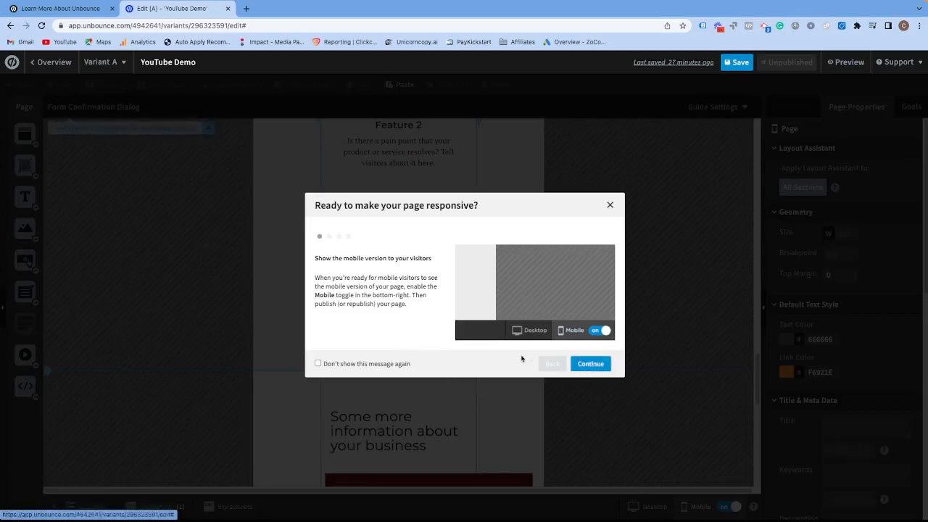
click(588, 365)
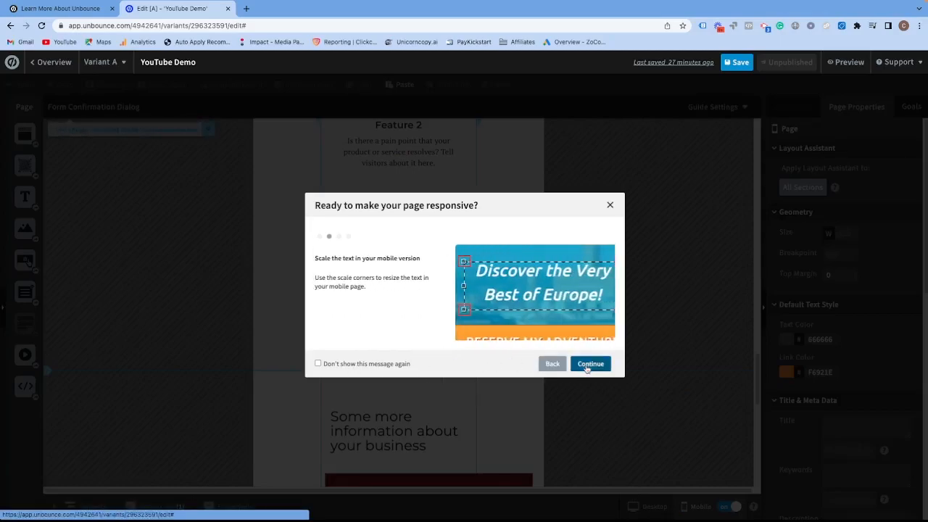
click(588, 366)
click(587, 366)
click(588, 366)
click(587, 365)
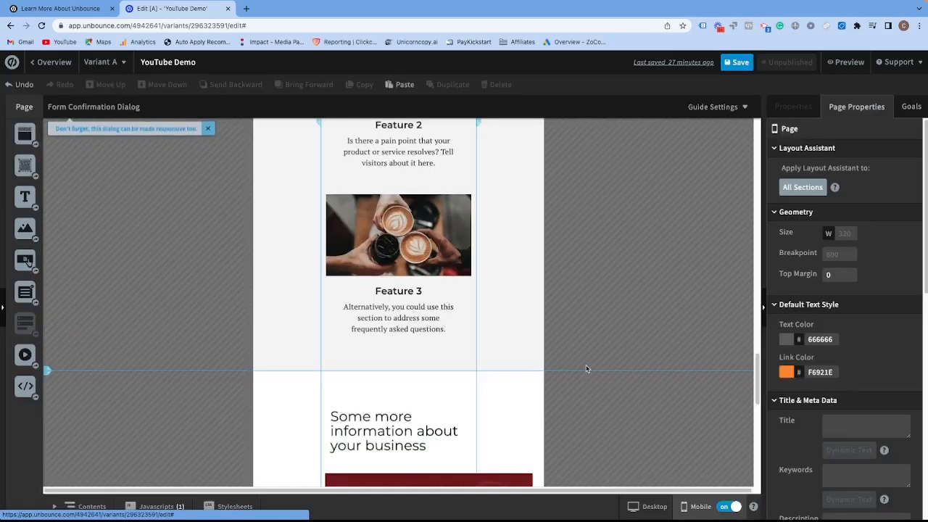
Narrow the new section's heading in the mobile layout to about 601 and center it at about left 9, top 22.
scroll(405, 382, down, 3)
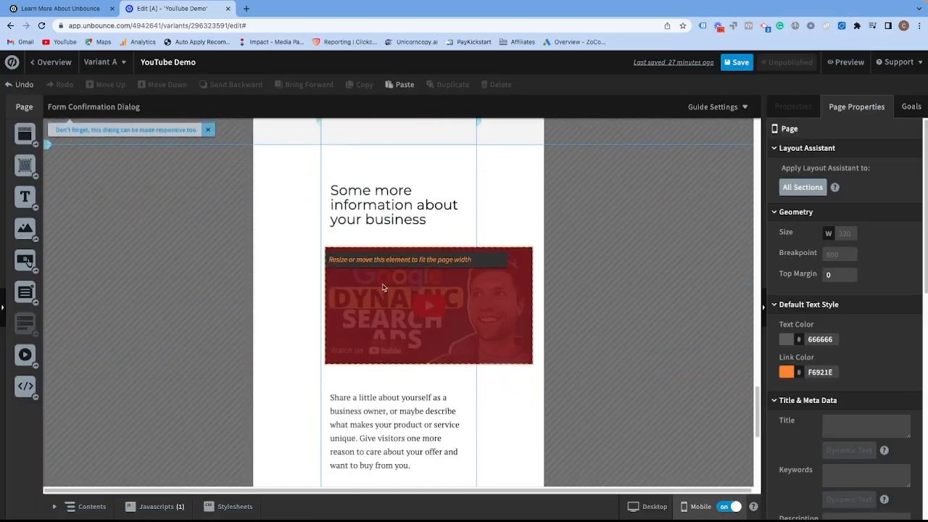
scroll(437, 327, down, 15)
scroll(393, 328, up, 5)
scroll(393, 328, up, 10)
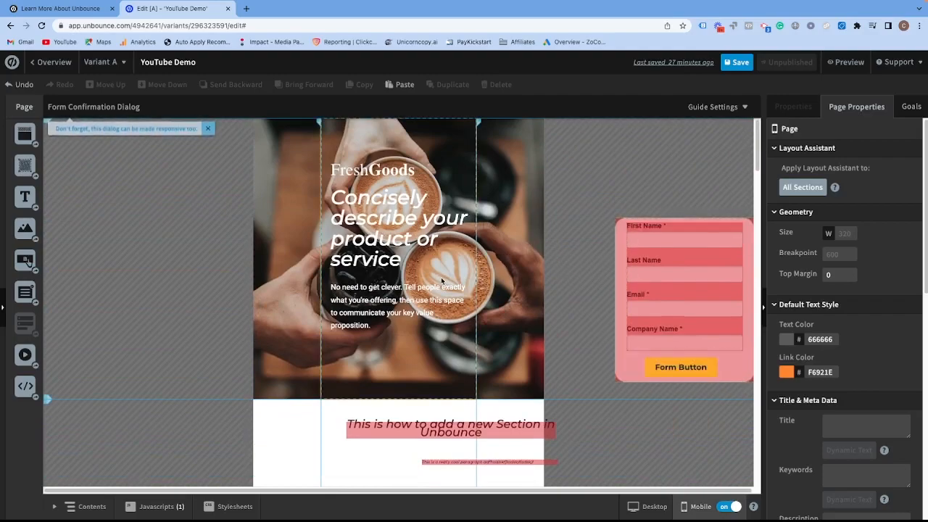
scroll(401, 240, down, 3)
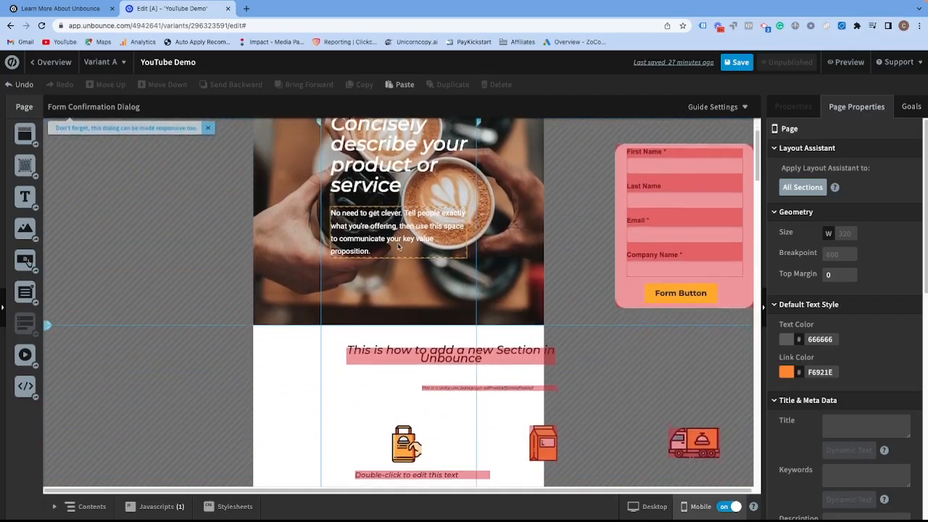
scroll(382, 312, down, 5)
click(384, 190)
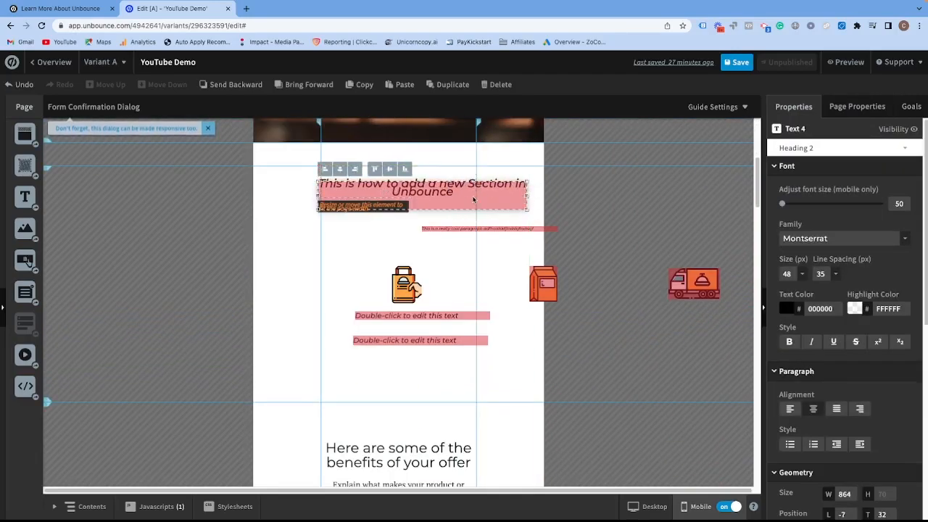
drag(526, 191, 475, 192)
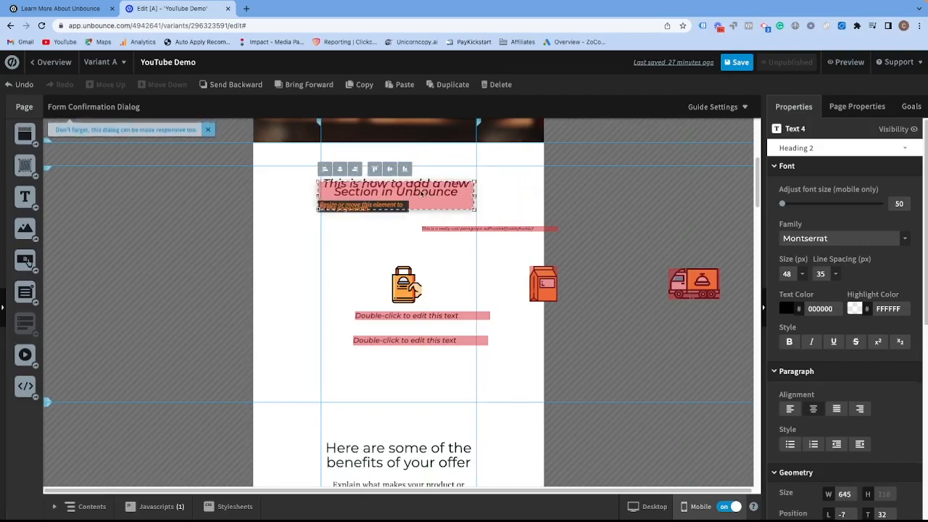
mouse_move(367, 196)
mouse_down()
mouse_move(379, 196)
mouse_move(336, 193)
mouse_move(350, 193)
mouse_up()
drag(425, 187, 399, 183)
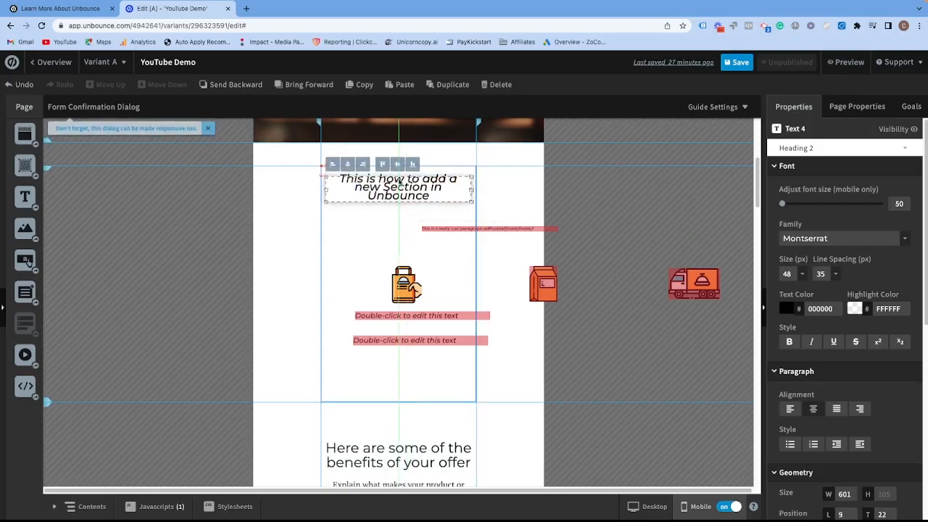
Move the new section's paragraph under the heading to about left 36, top 86, and extend the section's lower edge downward.
drag(446, 229, 366, 215)
scroll(406, 347, down, 1)
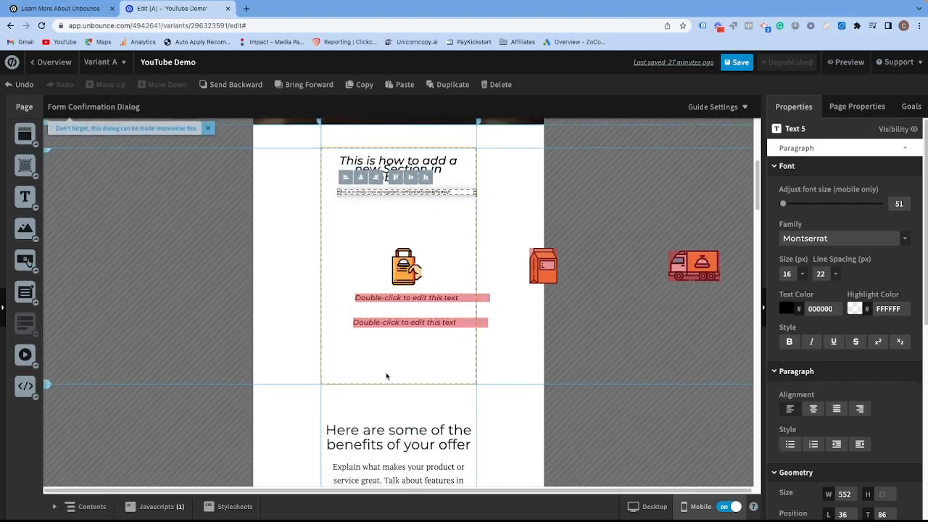
drag(387, 382, 387, 450)
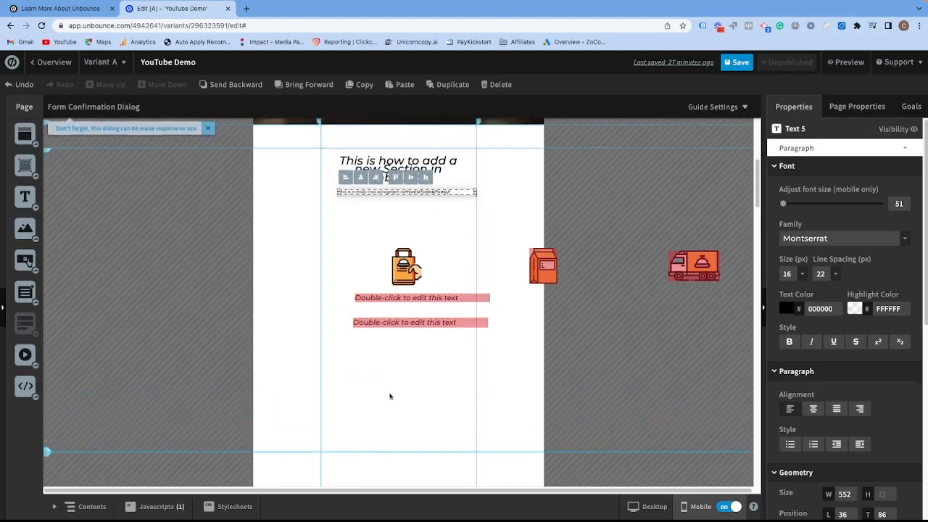
Move the new section's shopping-bag icon and both placeholder text lines into the mobile column, with the lower line at about left 26, top 302.
drag(403, 268, 389, 238)
drag(406, 304, 390, 287)
drag(404, 326, 387, 300)
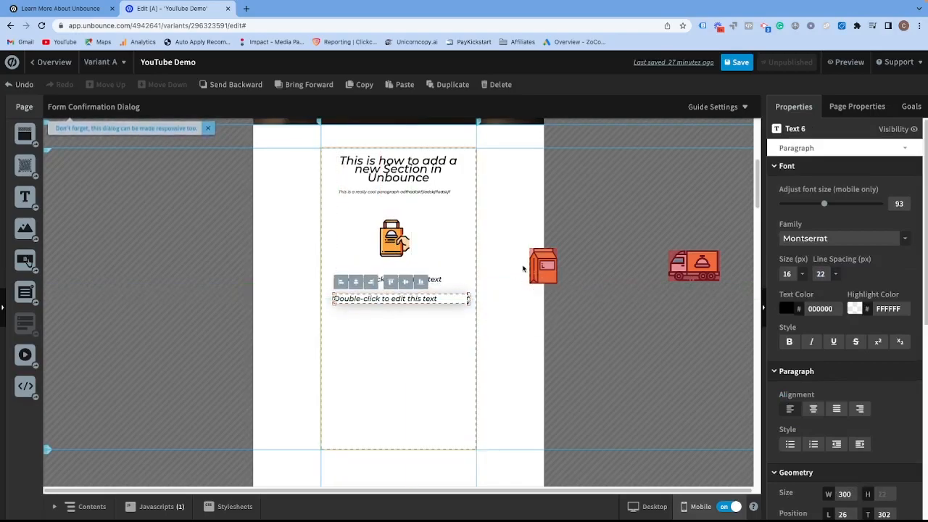
Move the carton icon below the placeholder texts to about left 131, top 361, and place the delivery truck icon beneath it.
drag(534, 268, 376, 344)
drag(688, 265, 395, 406)
click(404, 345)
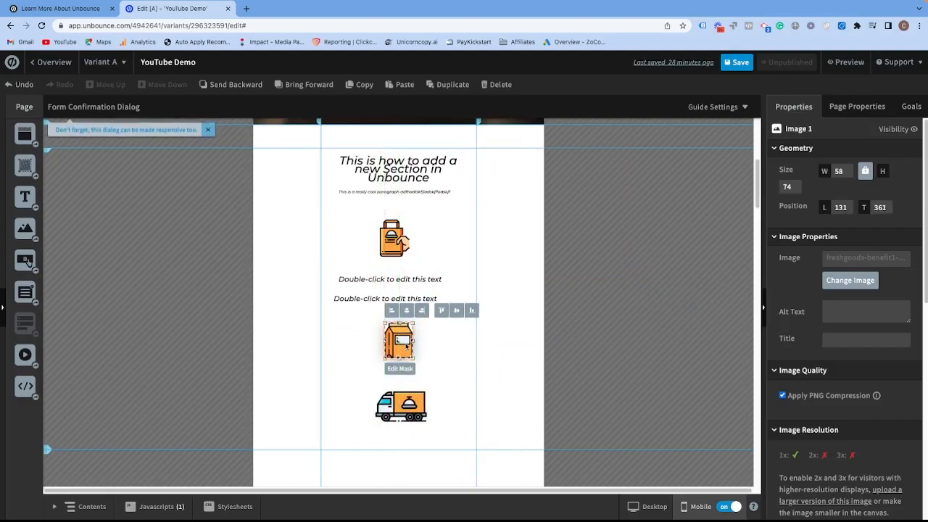
Shrink the embedded video in the mobile layout to about 279 by 157 and place it at about left 19, top 268.
scroll(404, 346, down, 20)
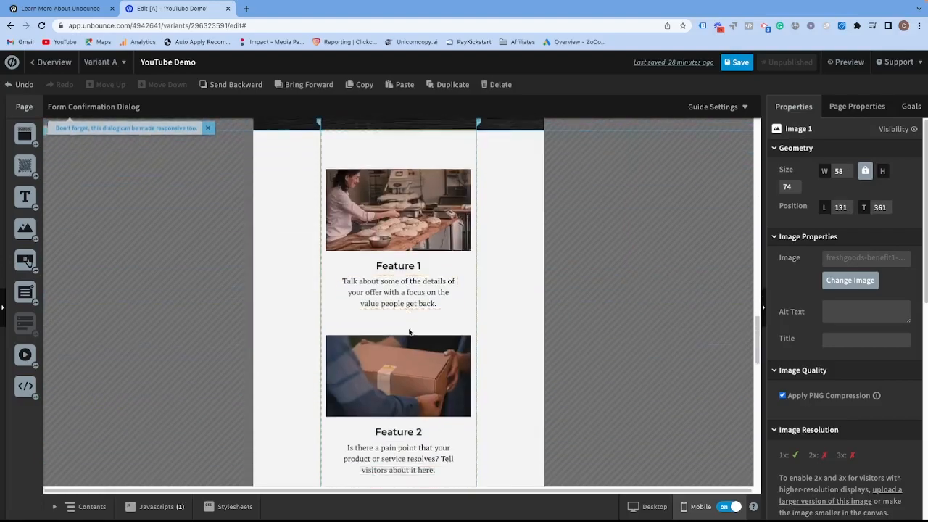
scroll(404, 345, down, 3)
click(347, 244)
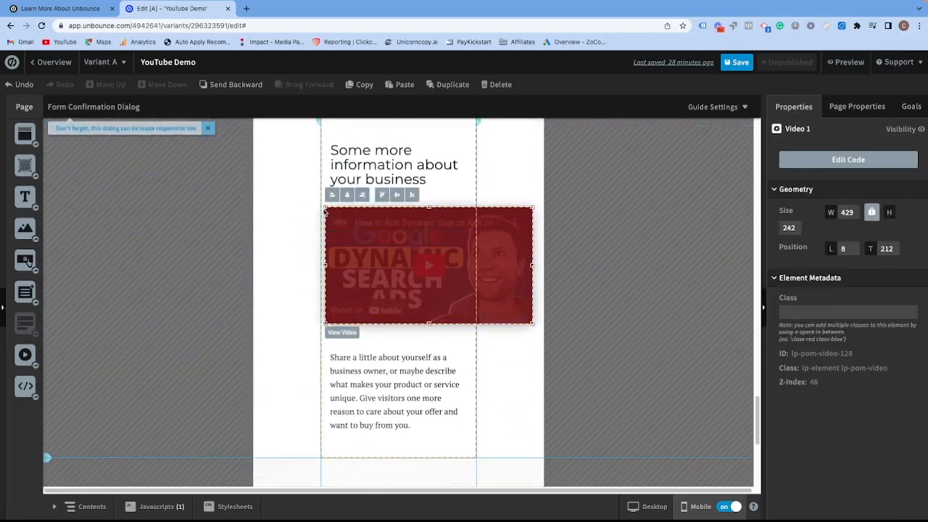
drag(336, 215, 370, 240)
drag(425, 253, 375, 244)
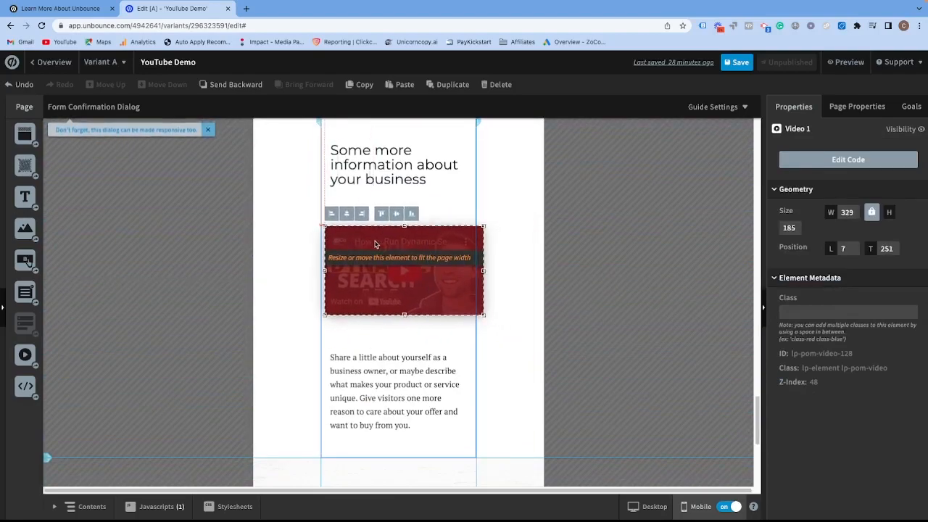
drag(316, 218, 367, 244)
Extend the mobile hero section's lower edge to a height of about 776.
scroll(391, 243, up, 20)
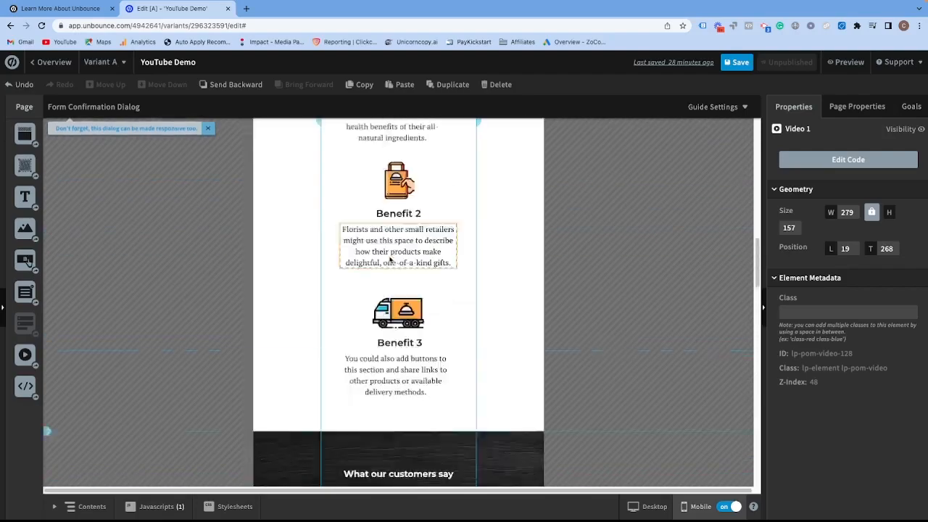
drag(386, 353, 382, 425)
drag(381, 331, 378, 365)
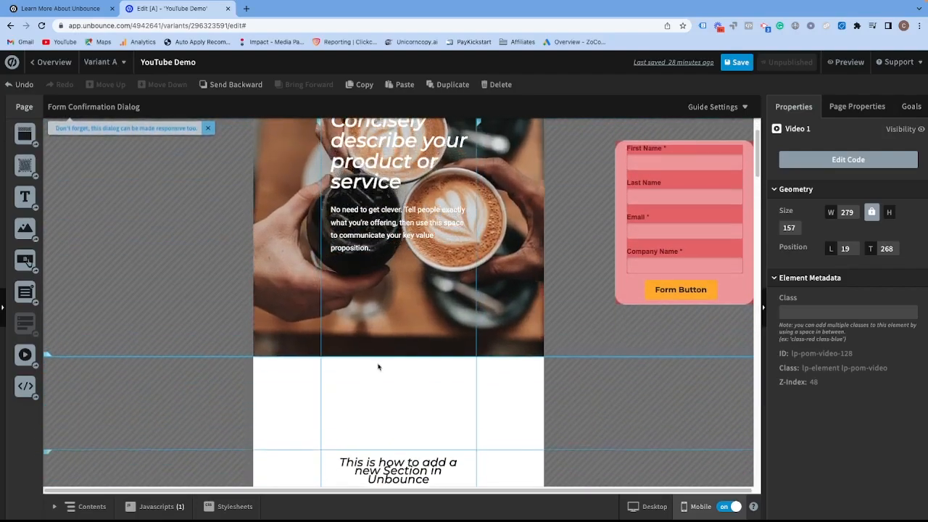
click(382, 350)
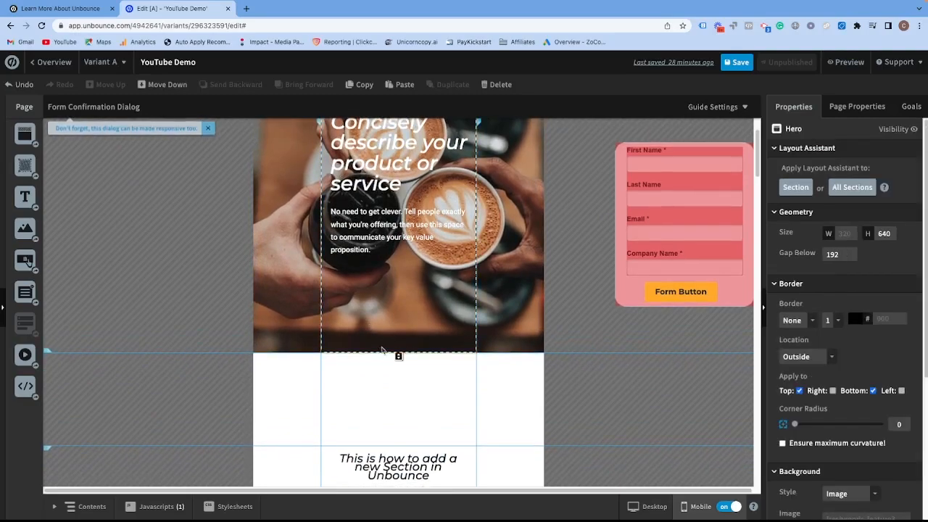
drag(398, 355, 398, 420)
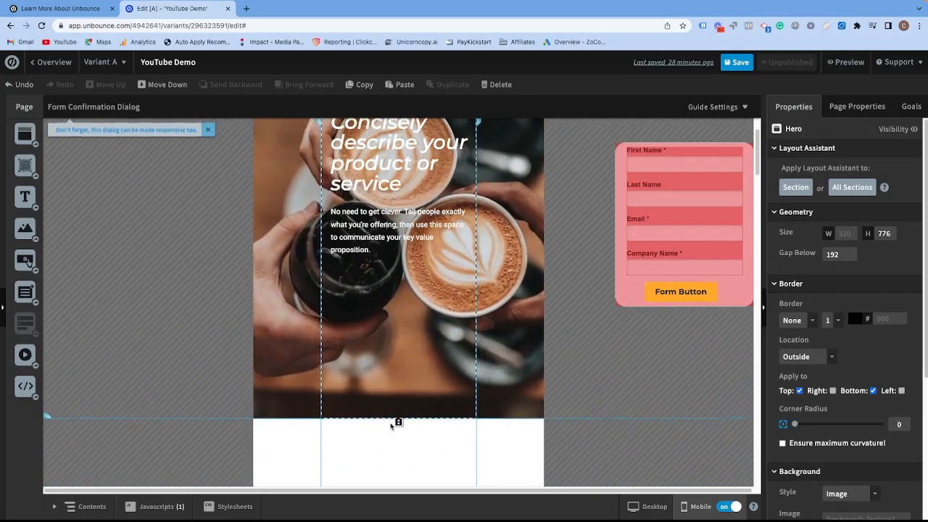
Move the off-page form box into the mobile hero section below the subtitle, and extend the section to a height of about 833.
scroll(395, 353, up, 2)
mouse_move(699, 226)
mouse_down()
mouse_move(544, 281)
mouse_move(438, 341)
mouse_move(698, 232)
mouse_up()
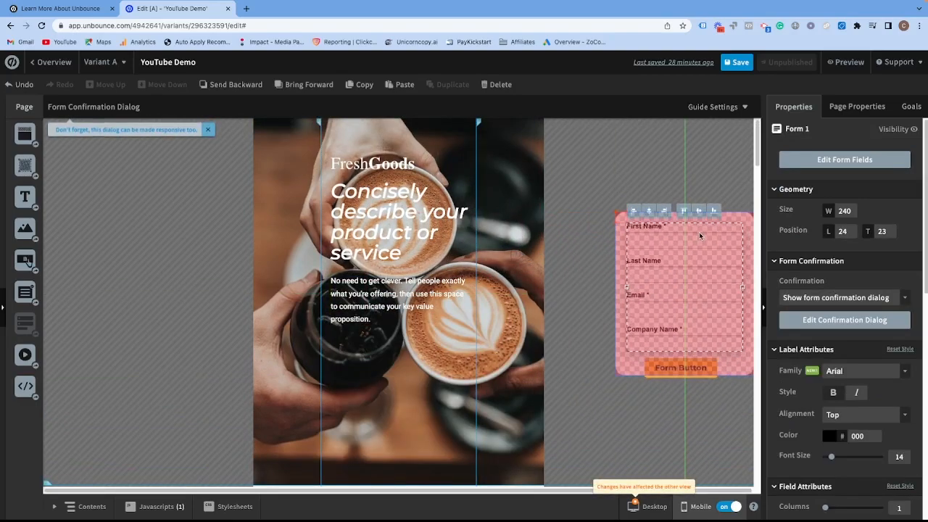
click(591, 231)
drag(617, 215, 333, 335)
scroll(406, 347, down, 2)
drag(446, 404, 468, 426)
drag(425, 265, 429, 264)
drag(396, 394, 395, 424)
Shift the hero's mobile content up, with the logo at about top 31, the subtitle at top 272 and the form box at top 390.
scroll(377, 218, up, 3)
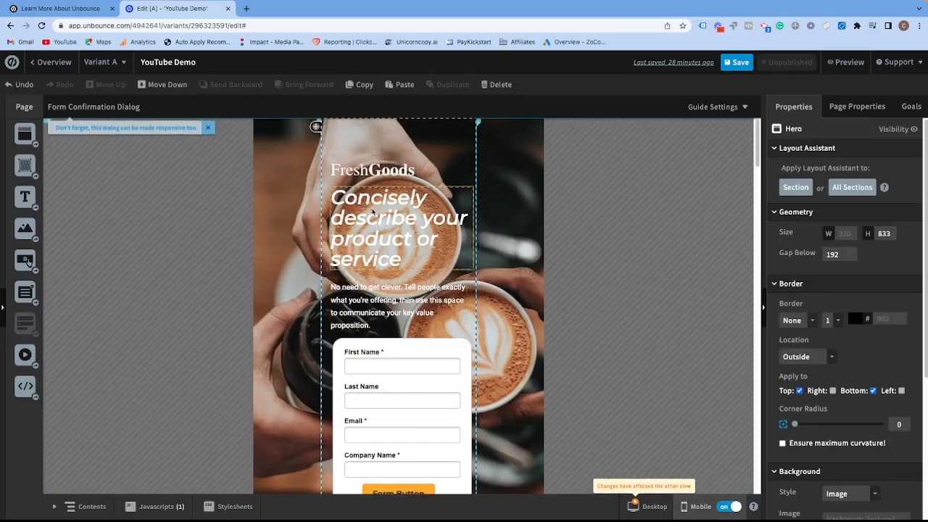
scroll(387, 276, down, 1)
scroll(340, 181, up, 1)
drag(356, 169, 355, 140)
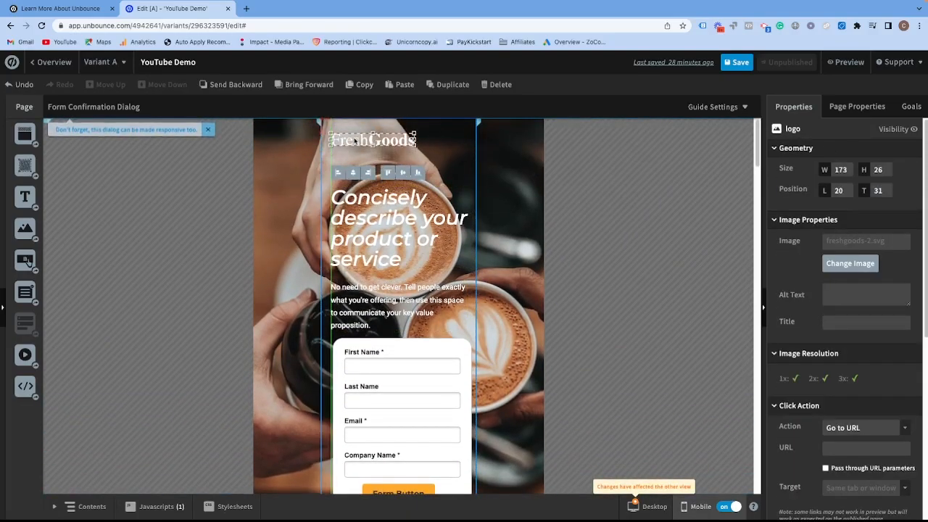
drag(355, 207, 356, 179)
drag(355, 287, 355, 256)
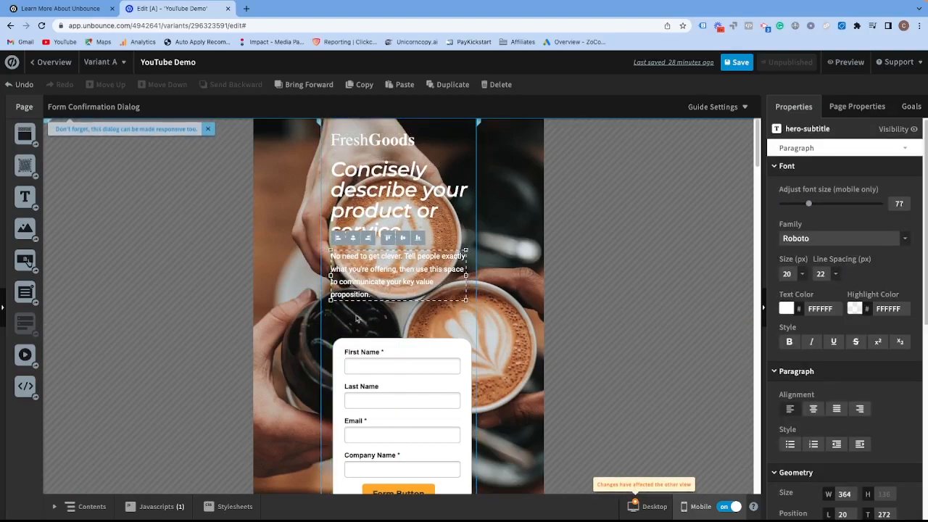
click(342, 347)
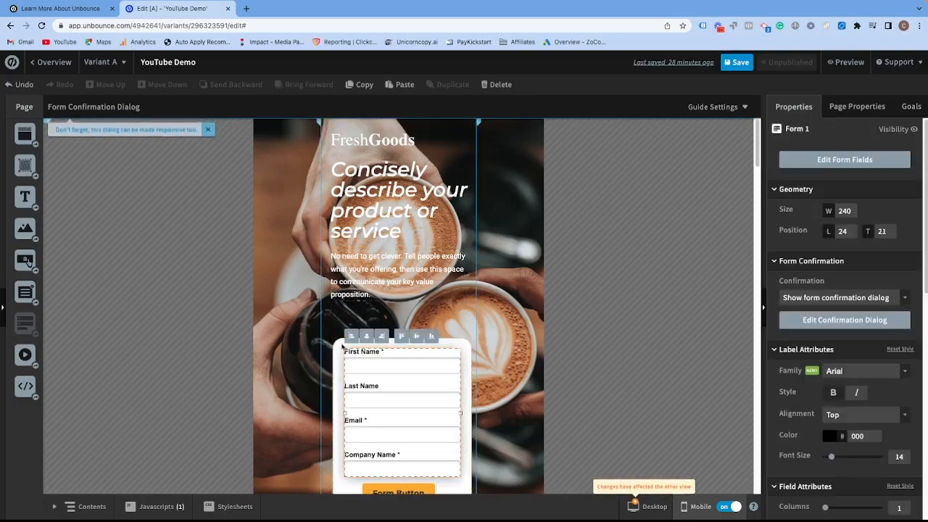
drag(337, 358, 336, 328)
Review the mobile layout from the new section down to the footer, and return to the page's desktop version.
scroll(406, 321, down, 20)
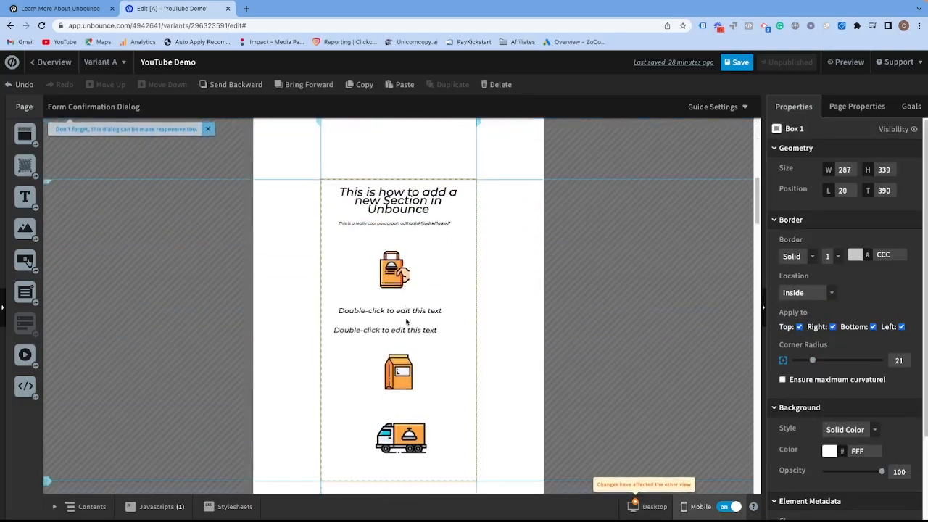
scroll(398, 323, down, 2)
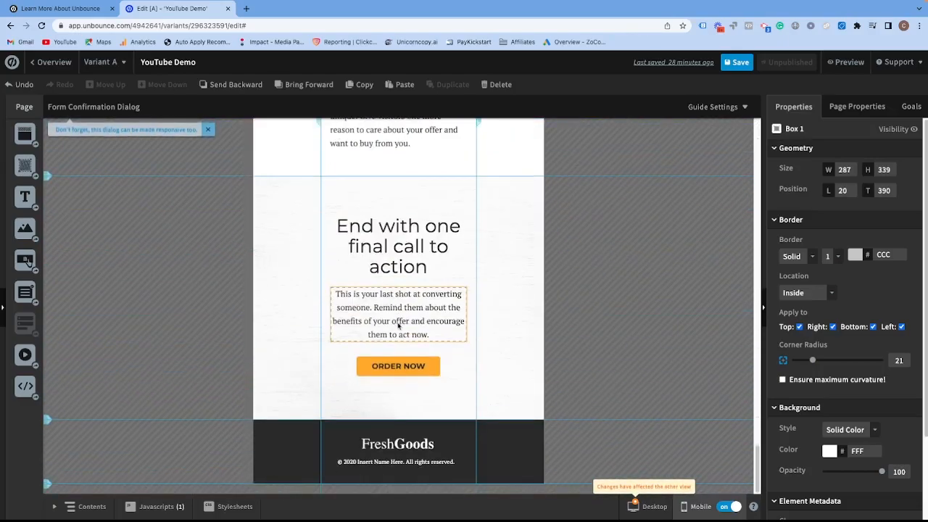
scroll(398, 322, up, 8)
scroll(403, 333, down, 3)
scroll(405, 340, down, 3)
scroll(406, 340, up, 10)
scroll(406, 341, up, 6)
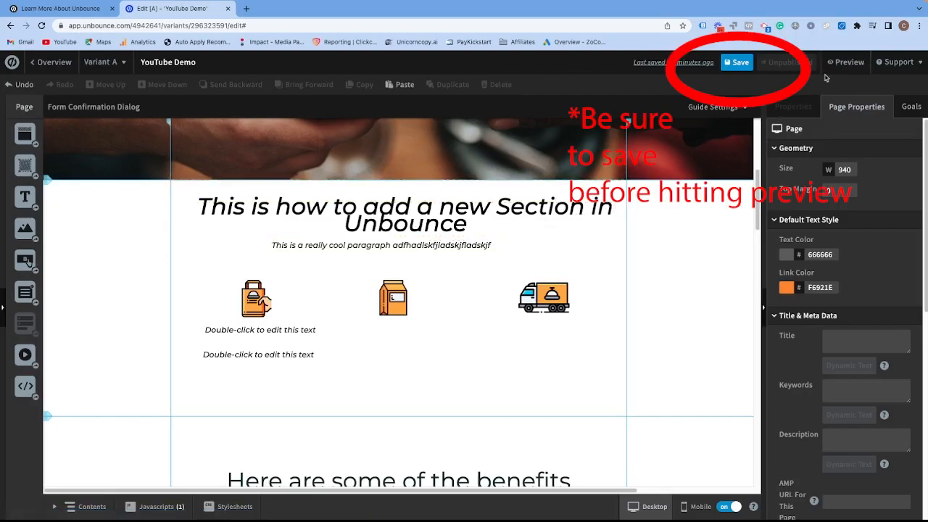
Save the page and open its preview.
click(846, 62)
click(493, 187)
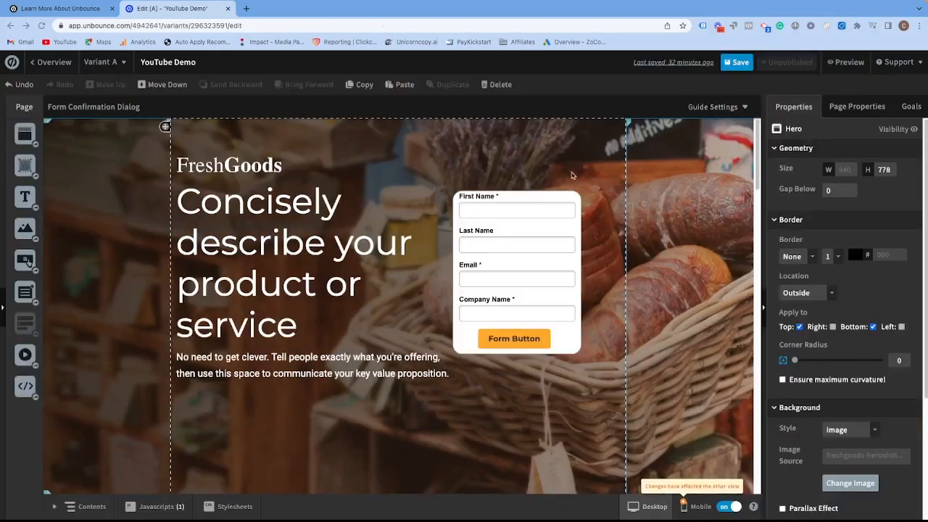
click(735, 63)
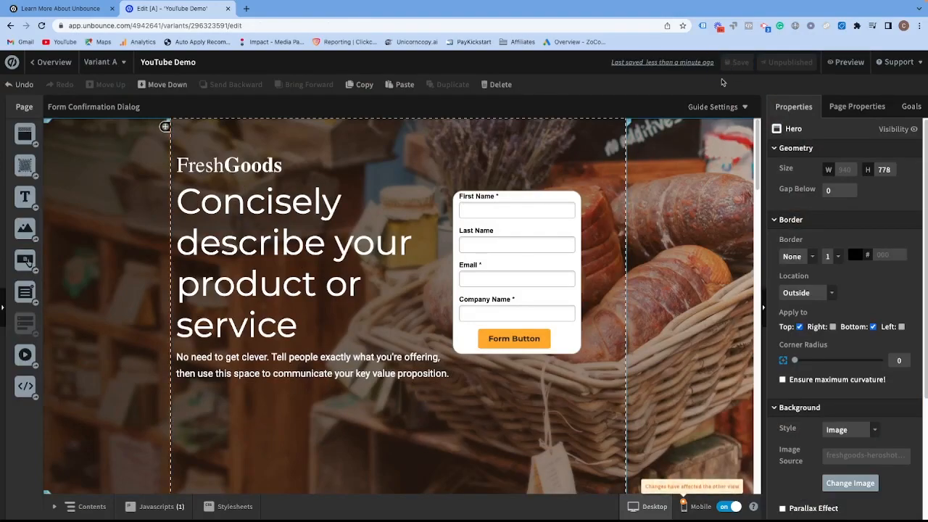
click(837, 69)
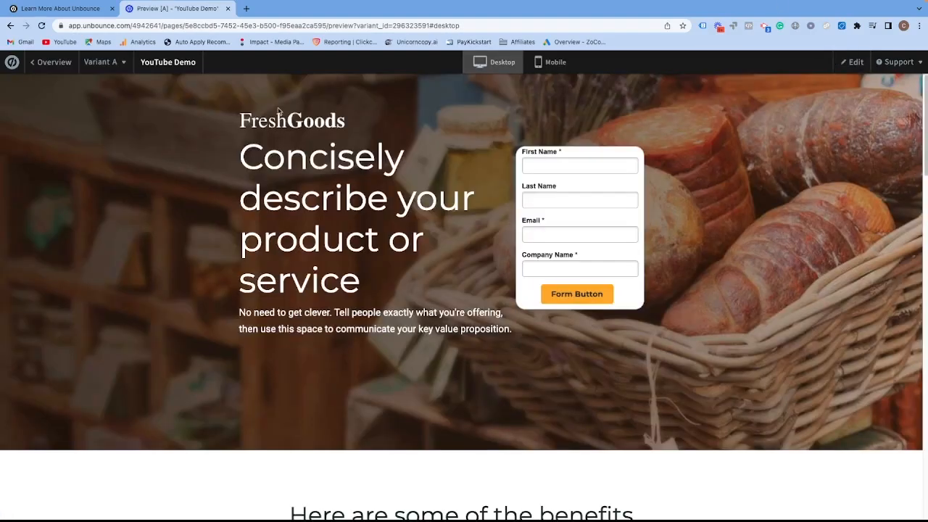
Examine the mobile preview of the page along its length, and return to the desktop preview.
click(549, 63)
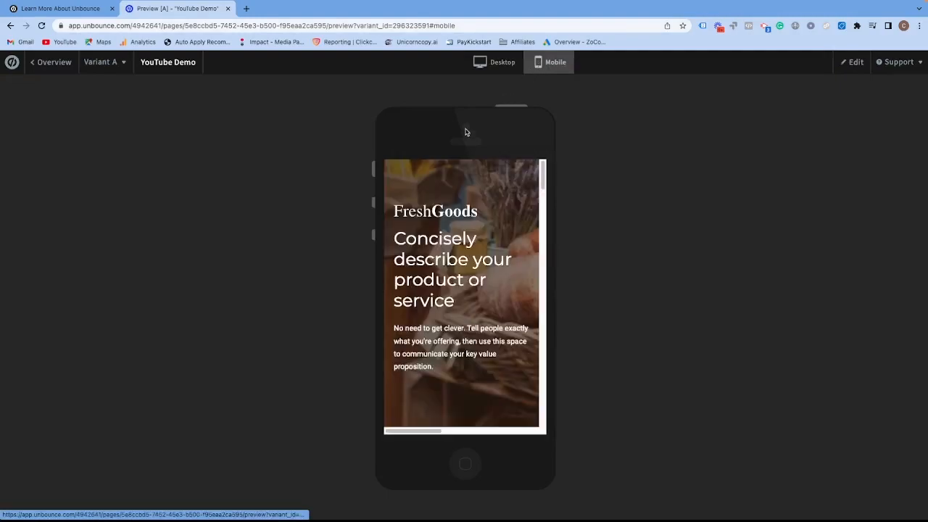
scroll(484, 186, down, 2)
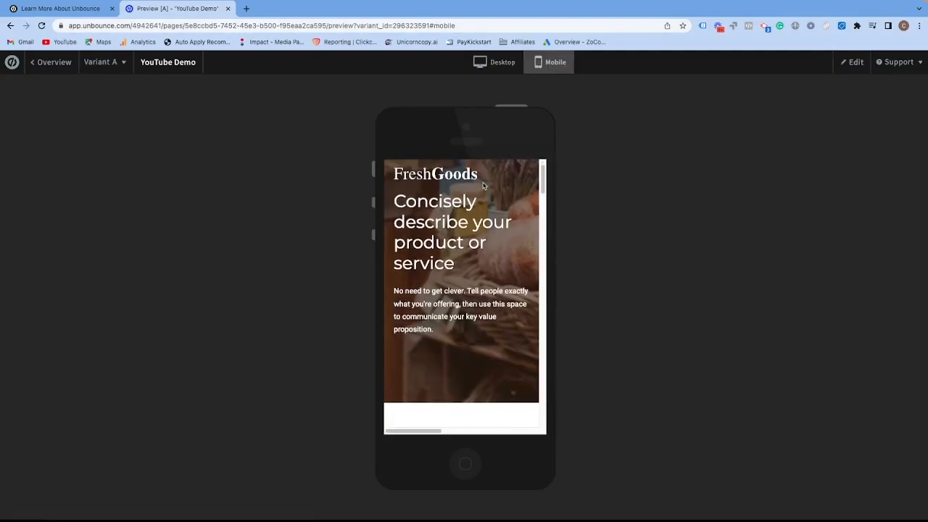
scroll(483, 186, down, 10)
scroll(483, 187, up, 10)
click(500, 63)
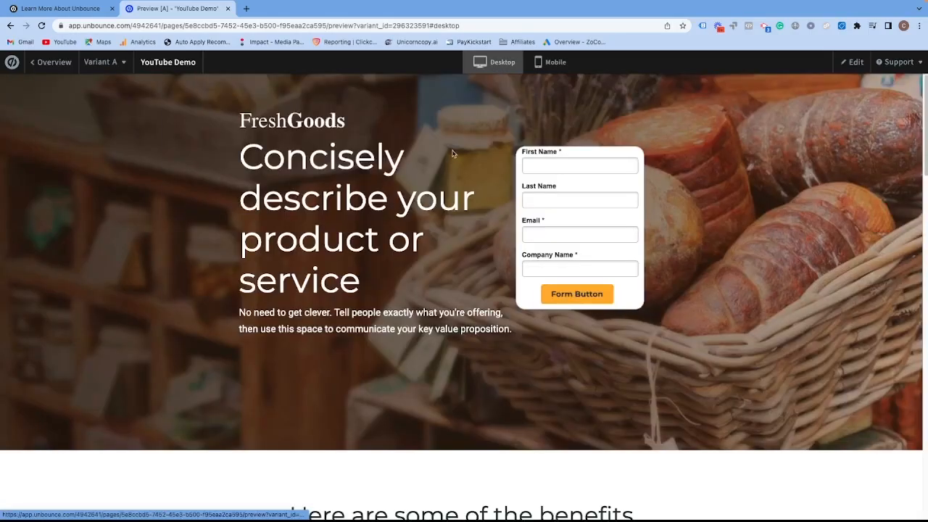
Autofill the preview's form with the saved contact details and try submitting it with the required First Name field cleared.
click(545, 160)
click(597, 191)
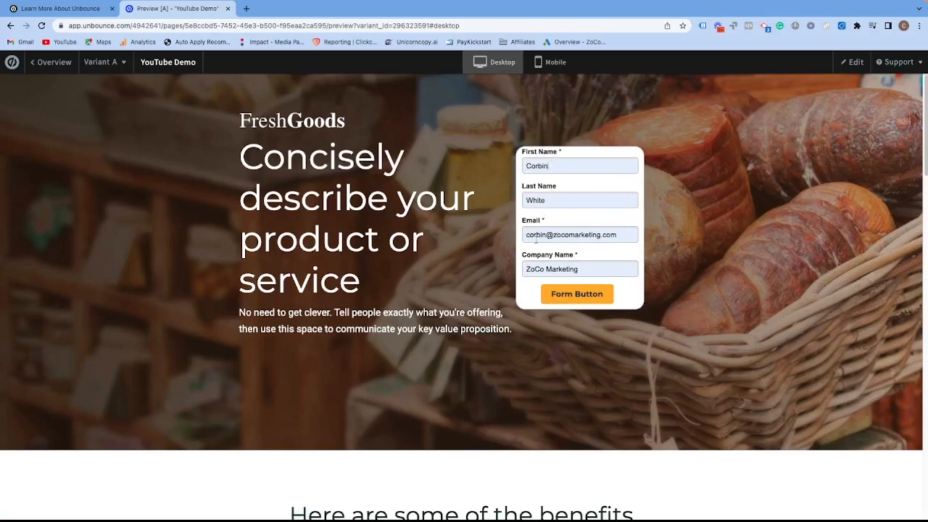
drag(560, 167, 516, 164)
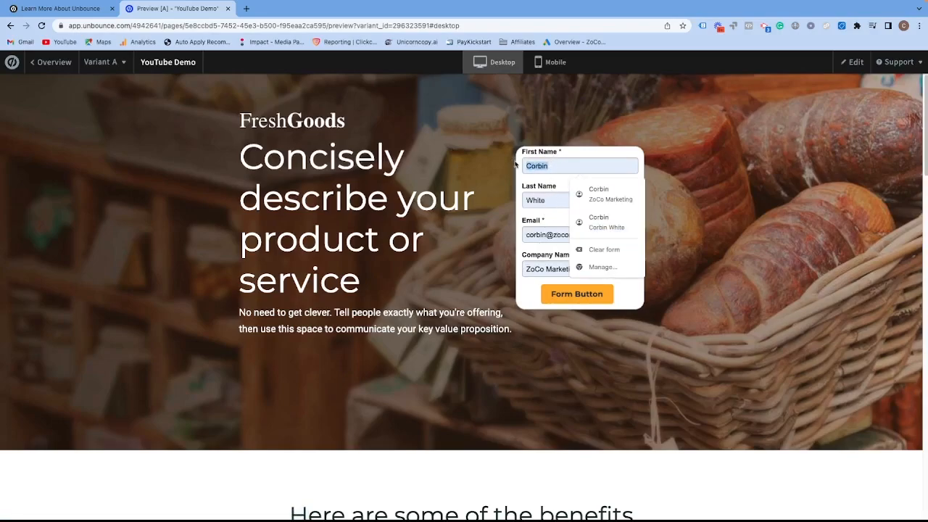
key(BackSpace)
click(576, 293)
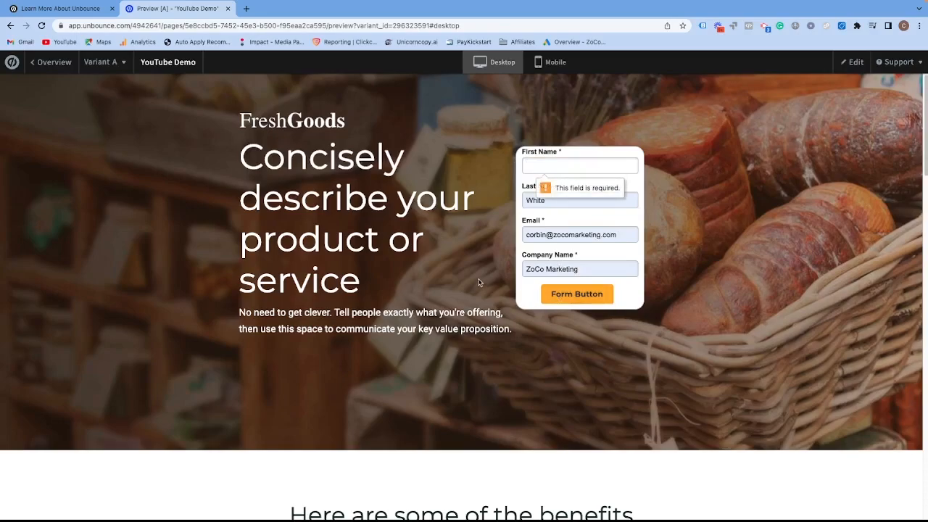
Refill the first name, submit the form with the optional Last Name field cleared, and close the thank-you dialog.
click(558, 168)
click(600, 194)
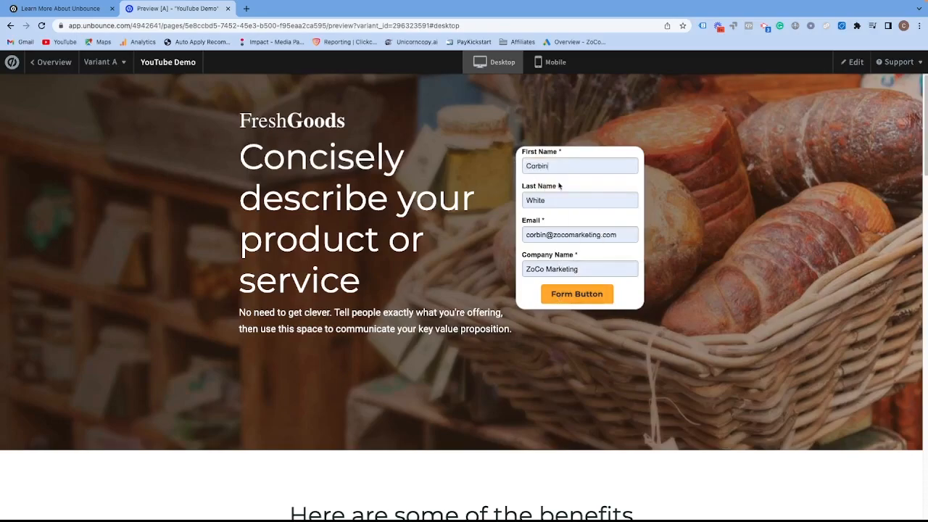
click(551, 197)
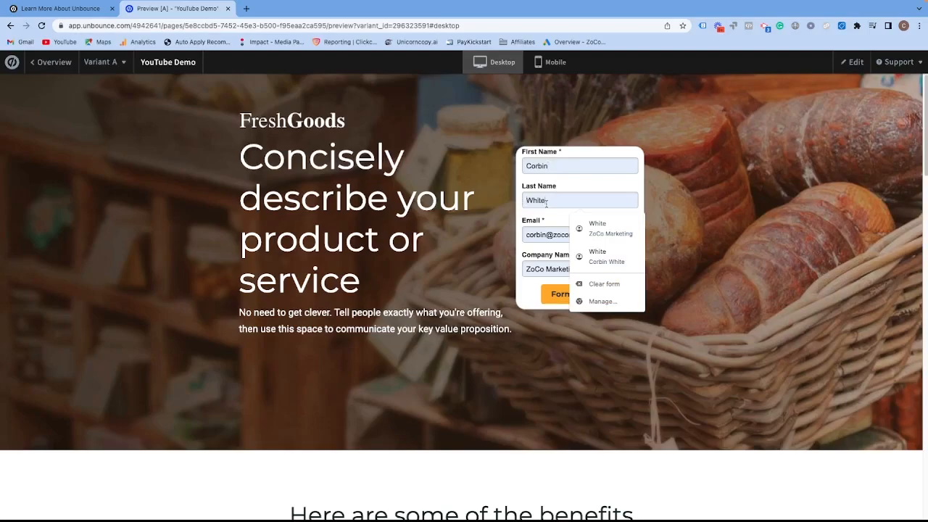
key(BackSpace)
key(BackSpace)
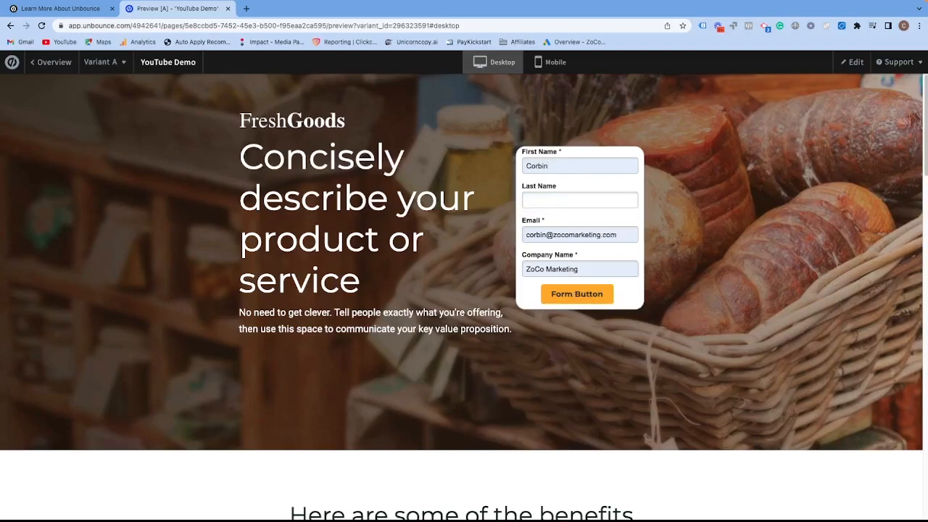
click(569, 294)
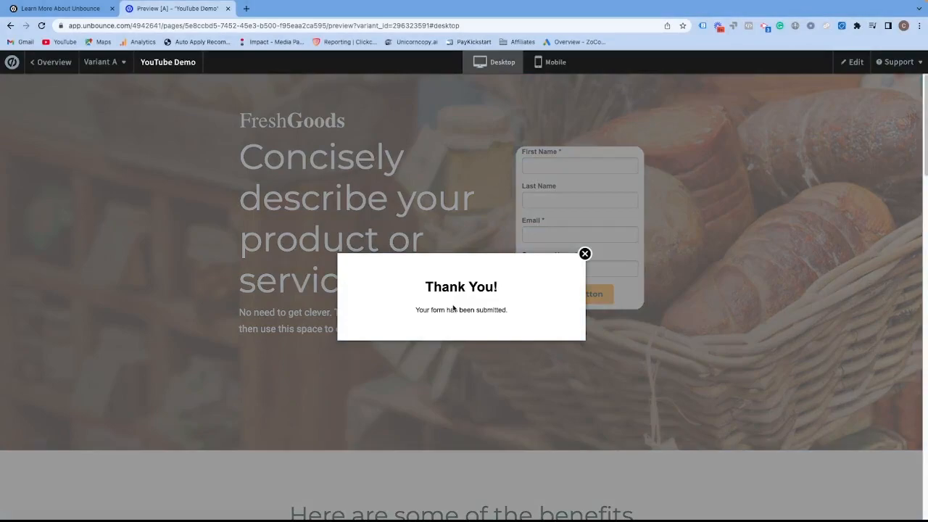
click(584, 253)
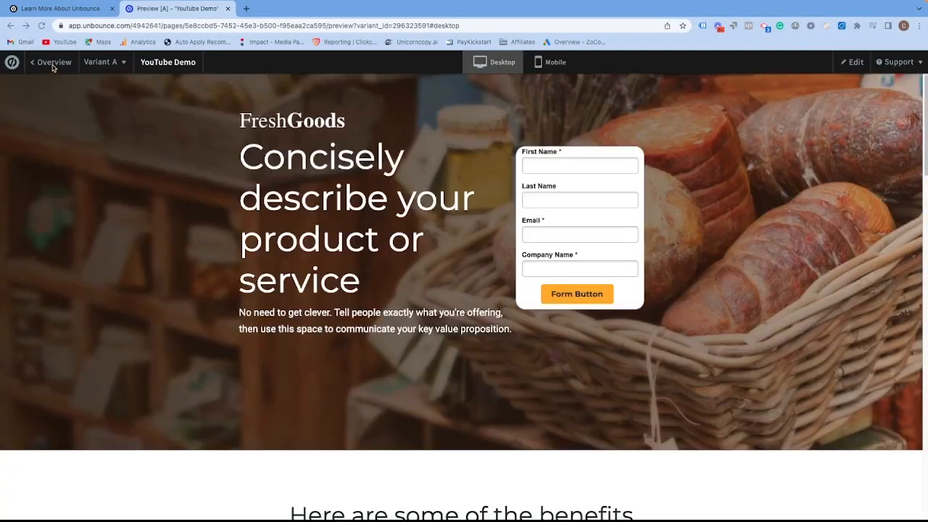
Publish the page from its overview on the unbouncepages.com domain with the page path youtube-demo.
click(45, 64)
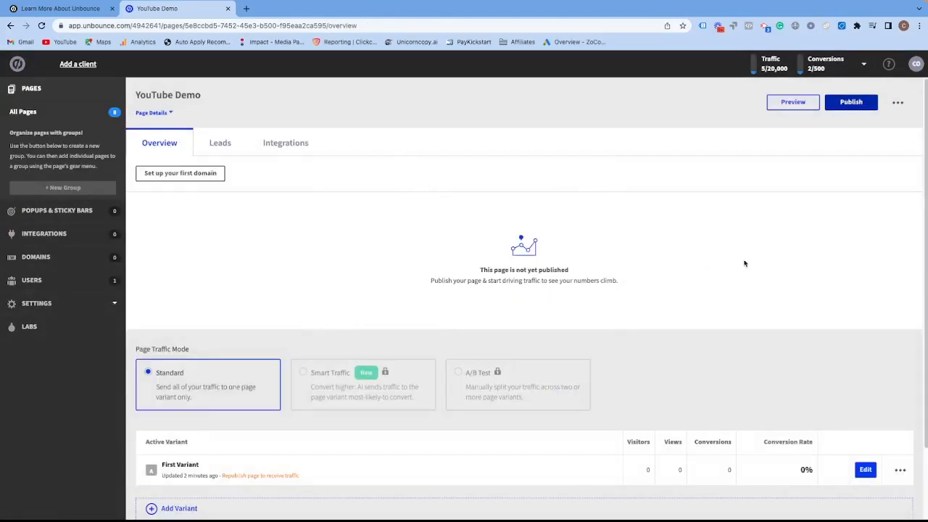
click(846, 102)
click(559, 286)
click(535, 309)
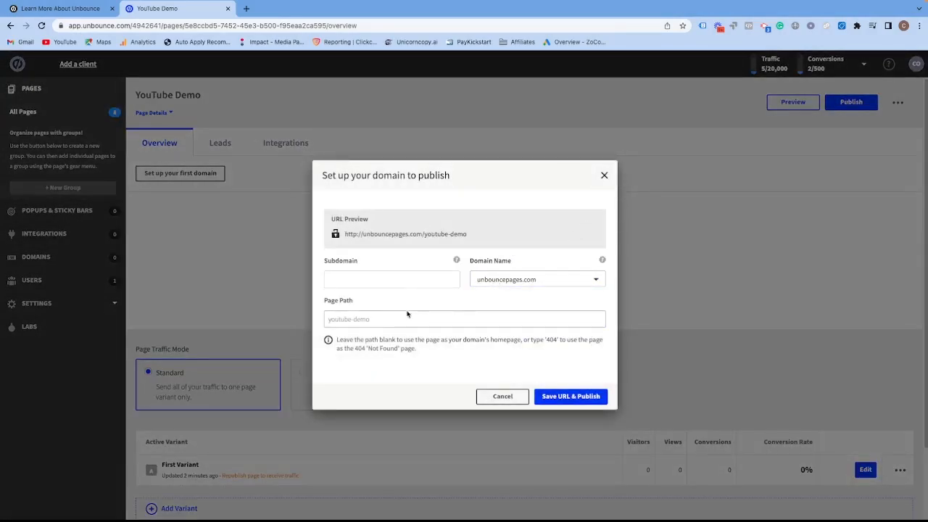
click(325, 323)
click(555, 398)
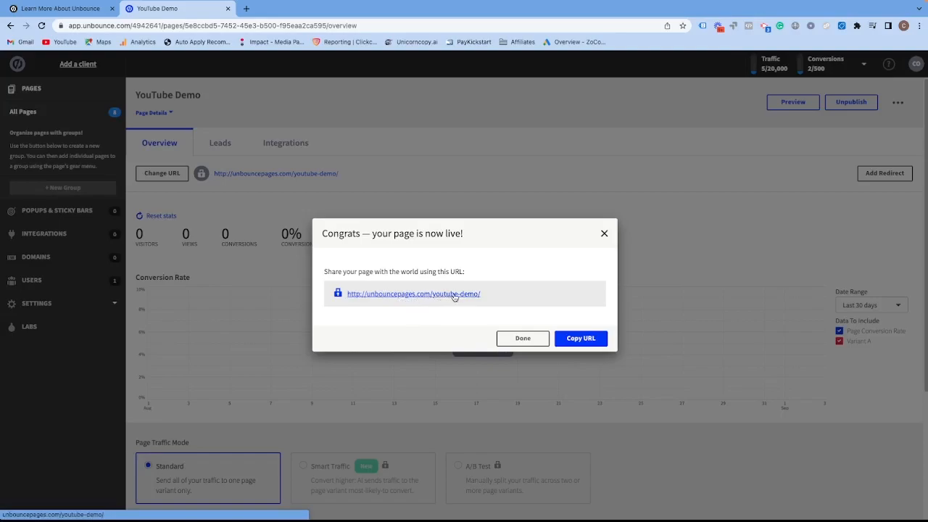
click(533, 339)
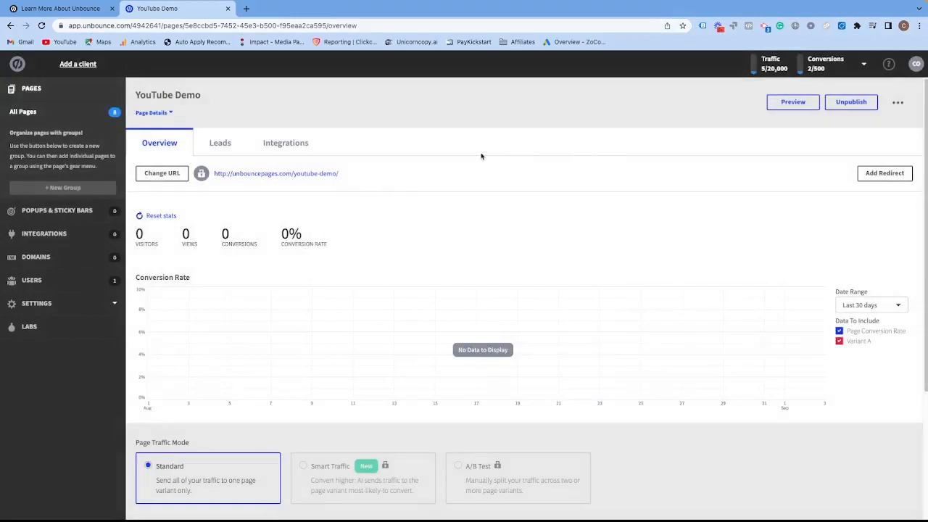
Add get.zocomarketing.com as a new custom domain from the page's URL settings.
click(169, 175)
click(503, 280)
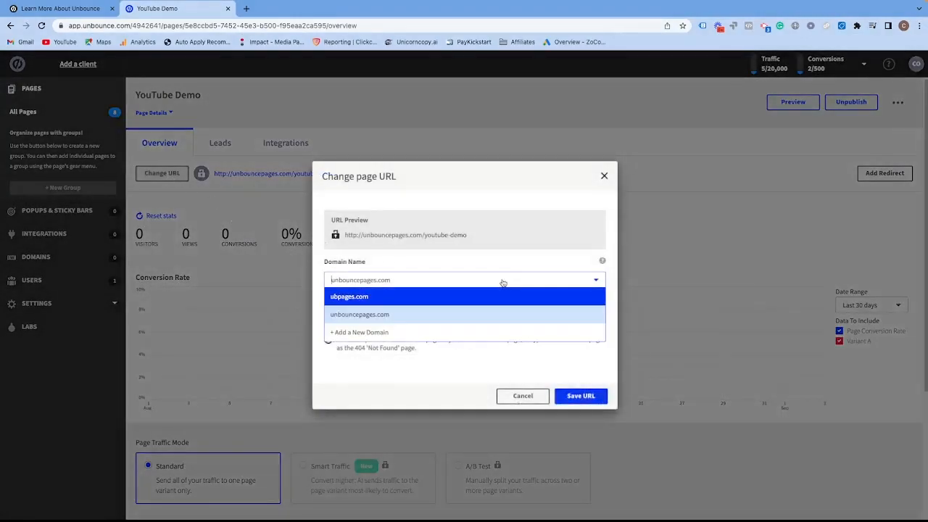
click(381, 332)
click(409, 269)
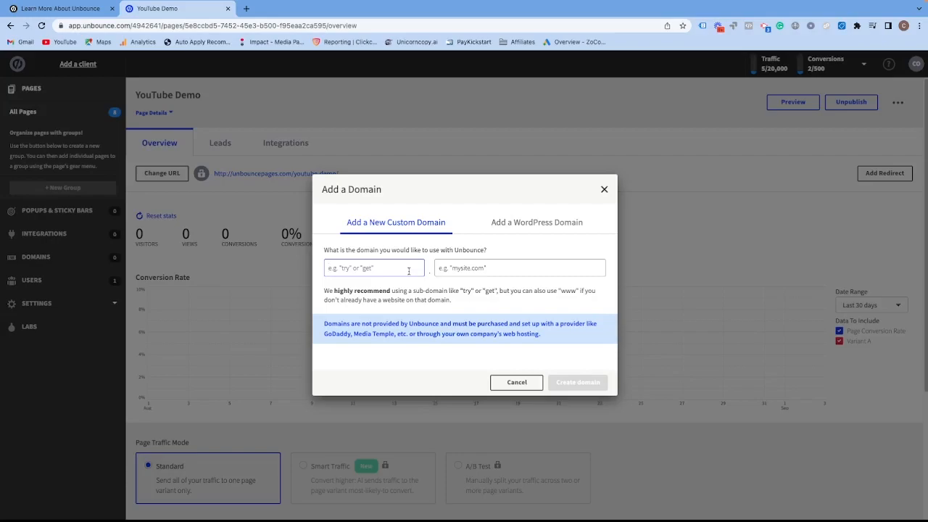
text(get)
click(480, 265)
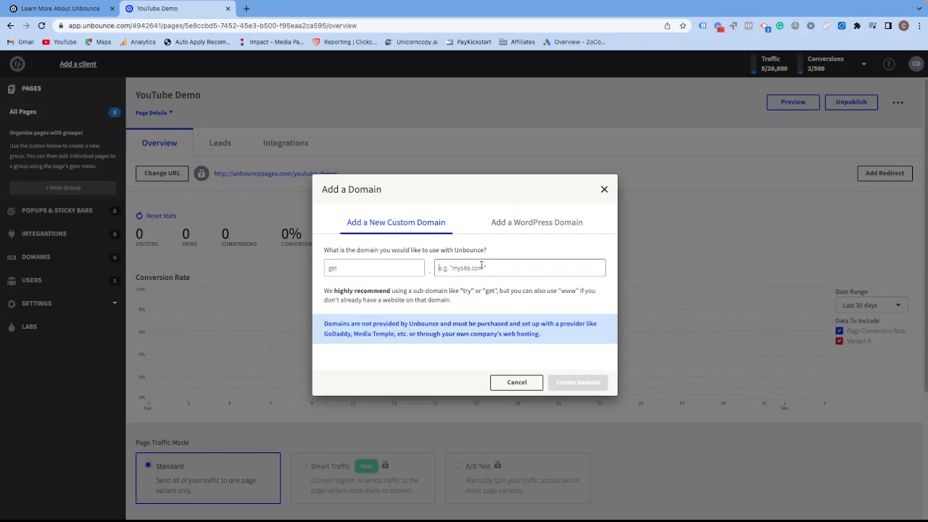
text(zocomarketing.com)
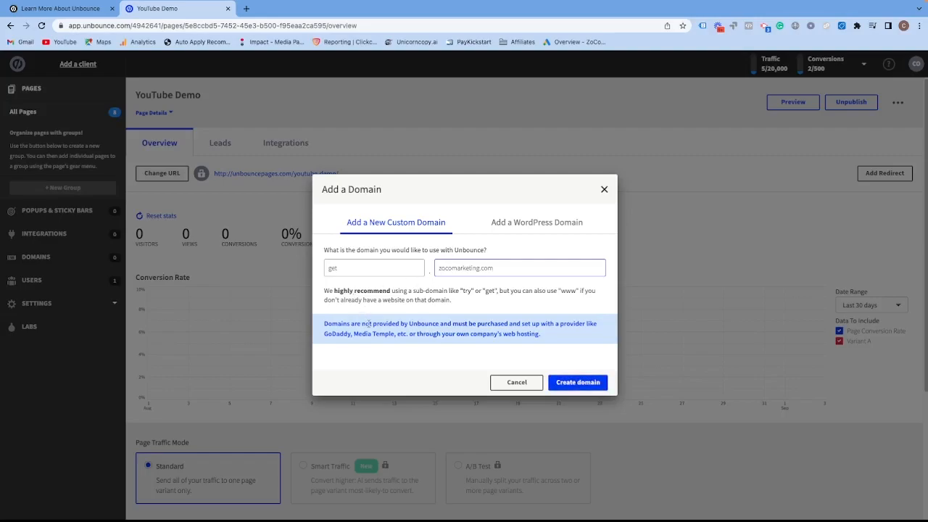
click(577, 383)
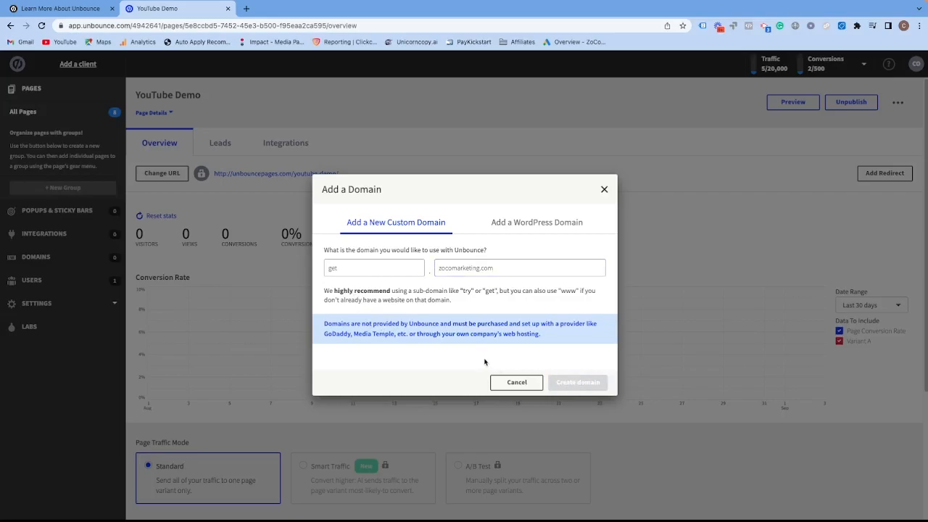
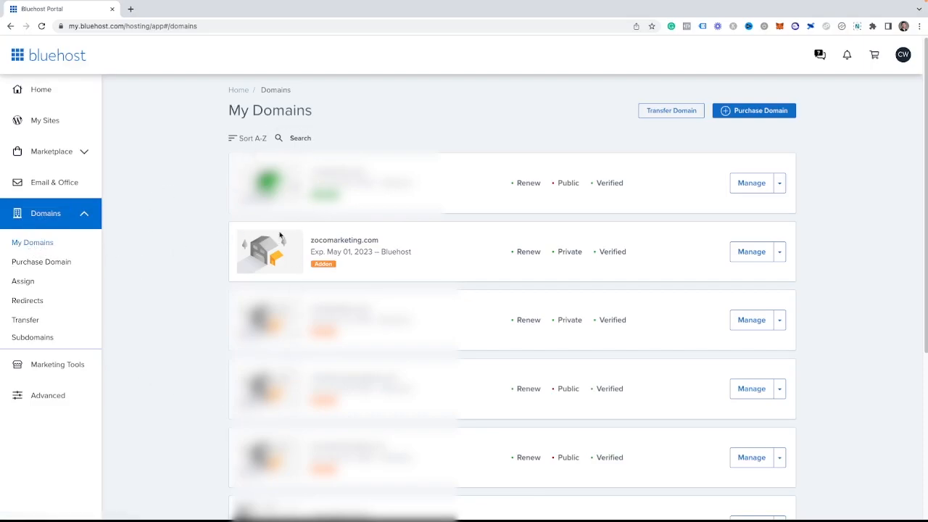
In the Bluehost portal, open the DNS settings of zocomarketing.com and start a new CNAME record.
click(753, 253)
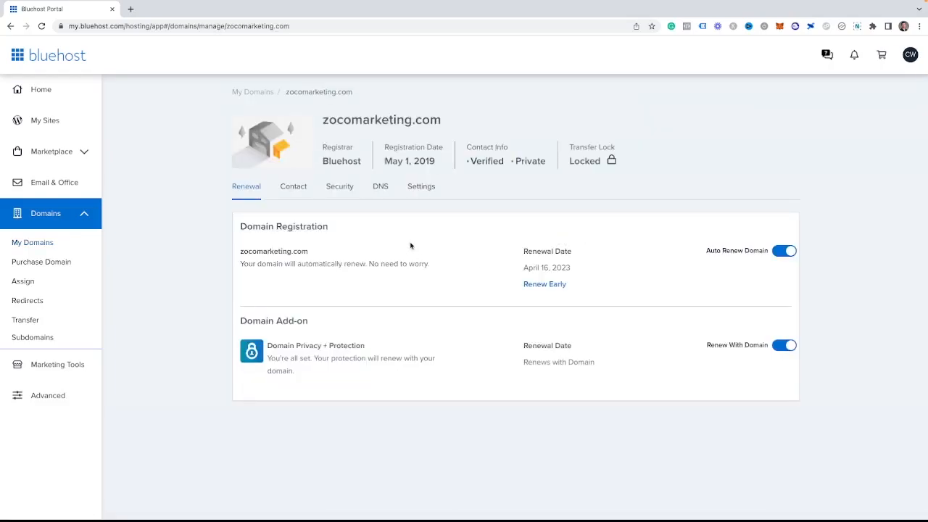
click(377, 189)
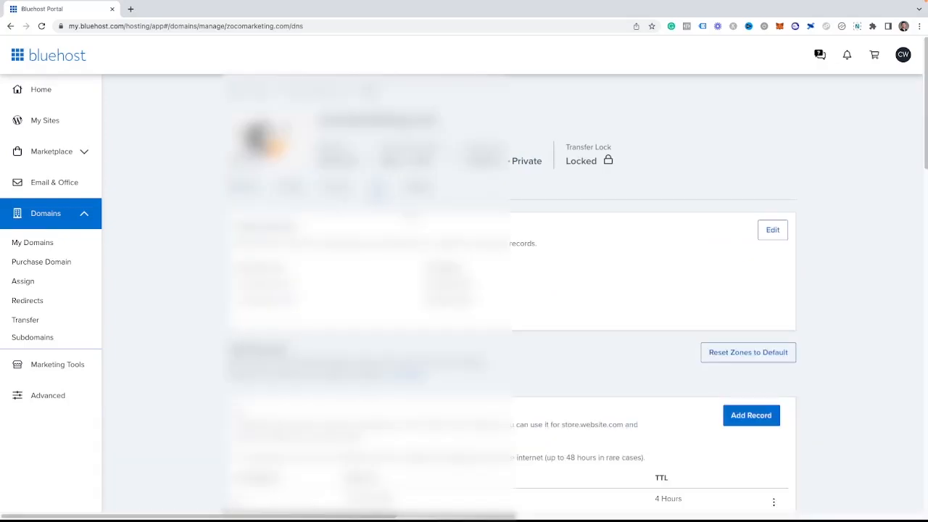
scroll(507, 290, down, 3)
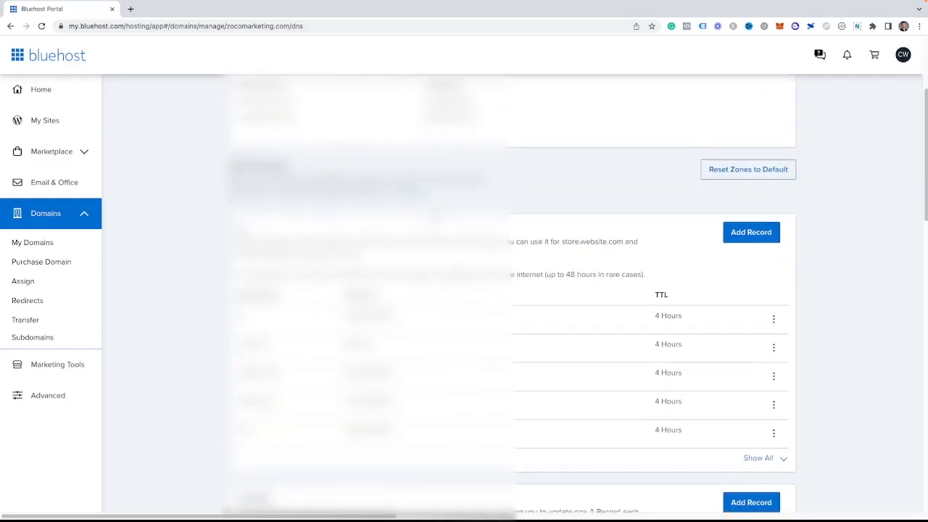
scroll(292, 277, down, 3)
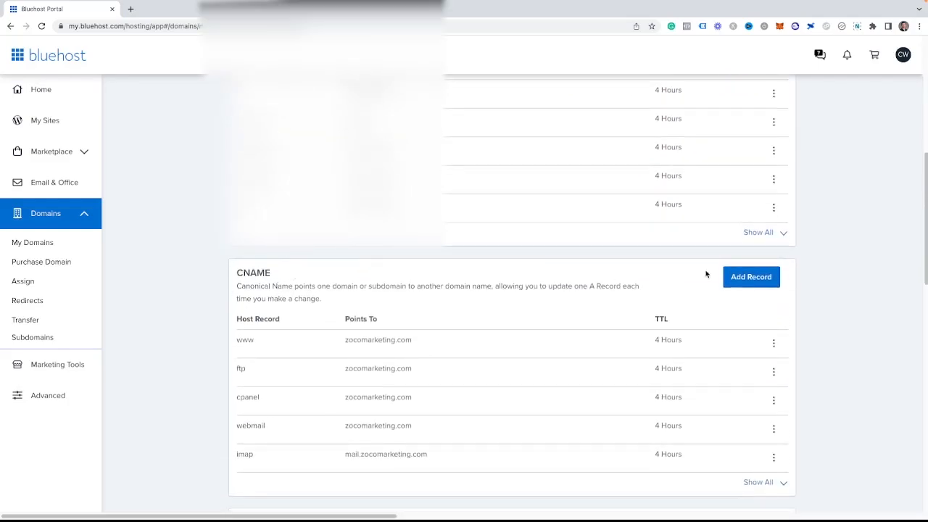
click(754, 278)
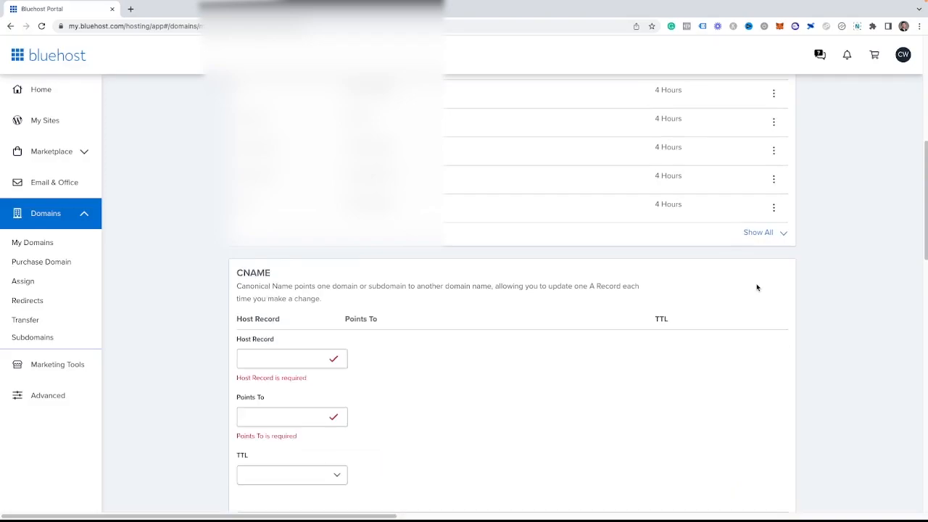
Copy the subdomain get from Unbounce's CNAME instructions and enter it as the new Bluehost record's host record.
click(287, 359)
key(ctrl+Left)
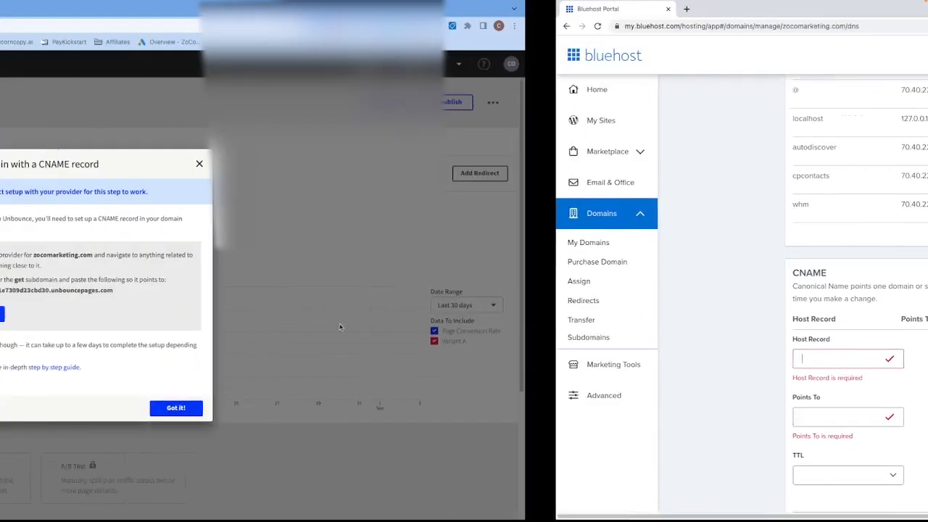
drag(418, 279, 428, 280)
key(ctrl+c)
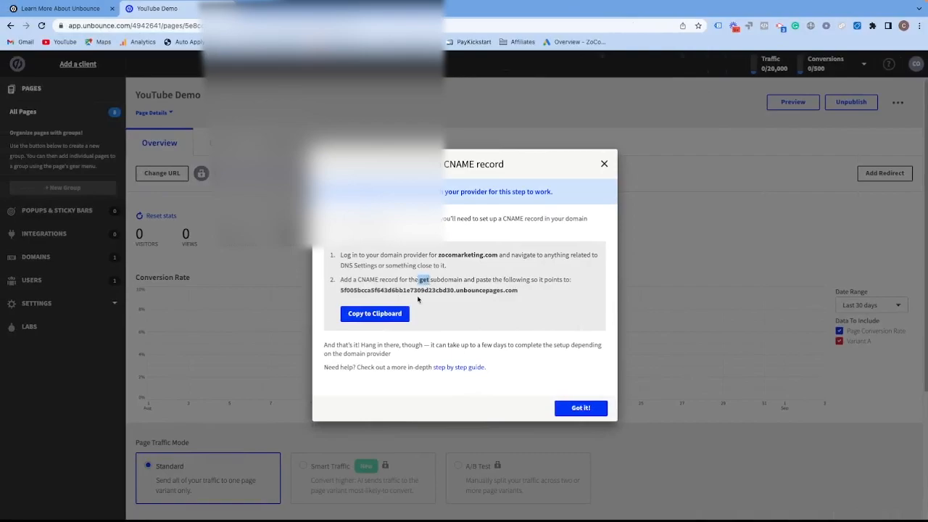
key(ctrl+Right)
key(ctrl+v)
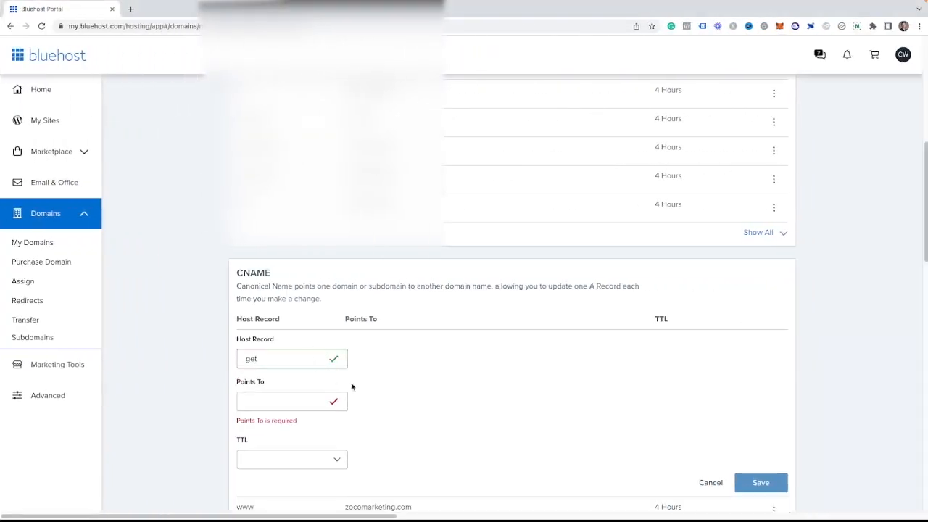
Copy the unbouncepages.com target address from Unbounce's CNAME instructions into the Bluehost record's Points To value and save the record.
key(ctrl+Left)
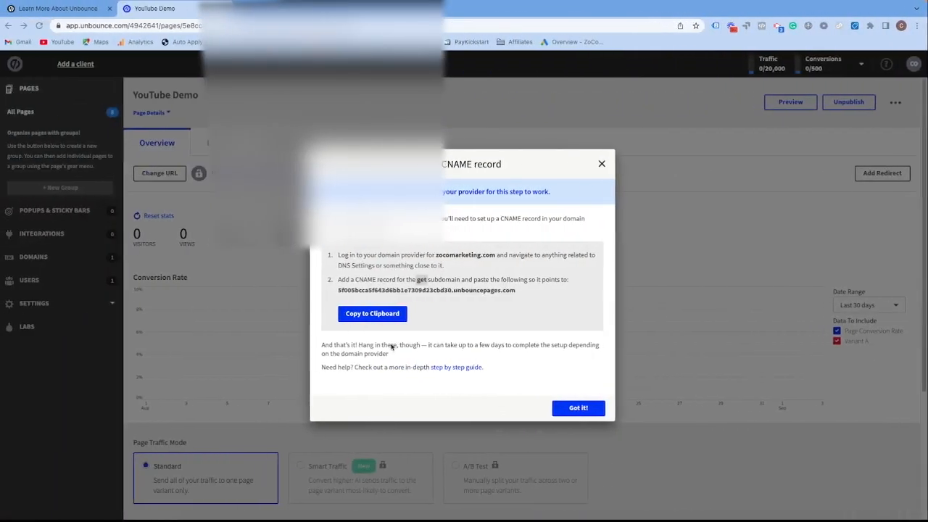
drag(345, 291, 524, 294)
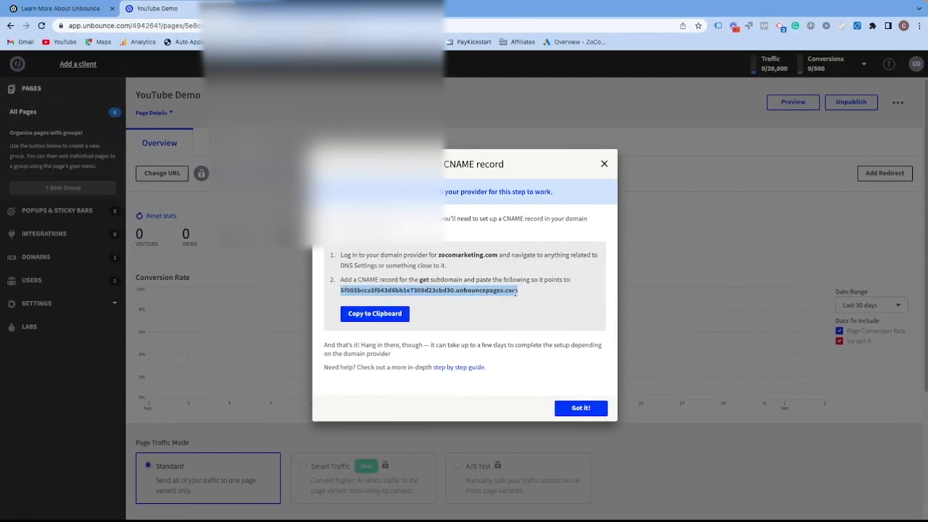
key(ctrl+Right)
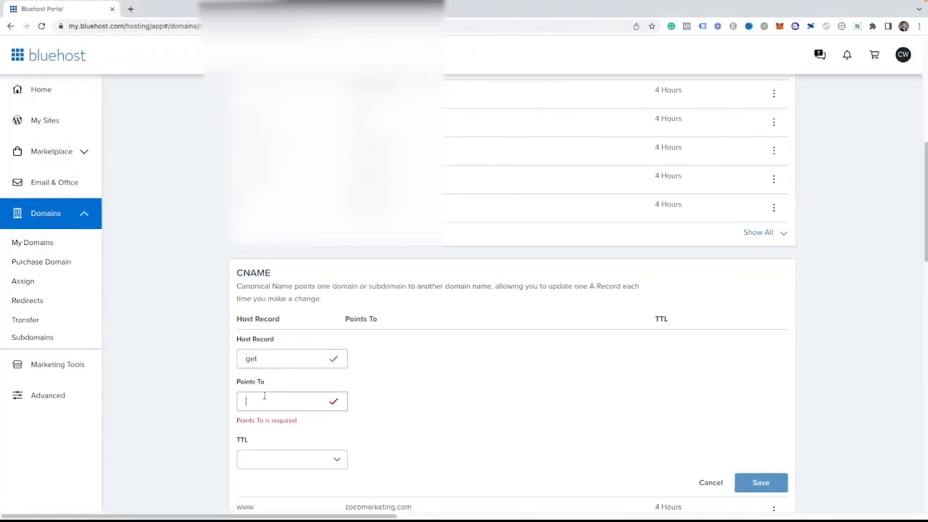
key(ctrl+v)
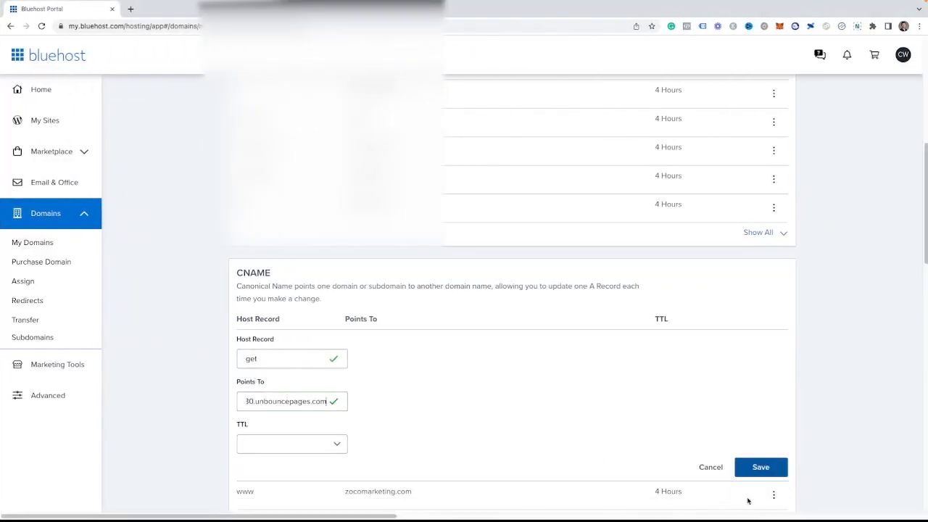
click(766, 474)
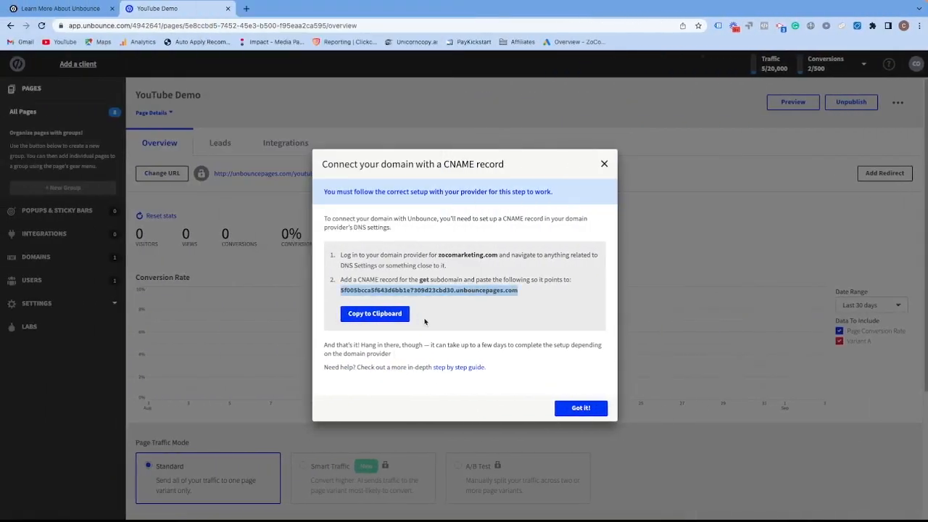
Back in Unbounce, close the CNAME instructions and save the page URL with the domain get.zocomarketing.com.
click(583, 408)
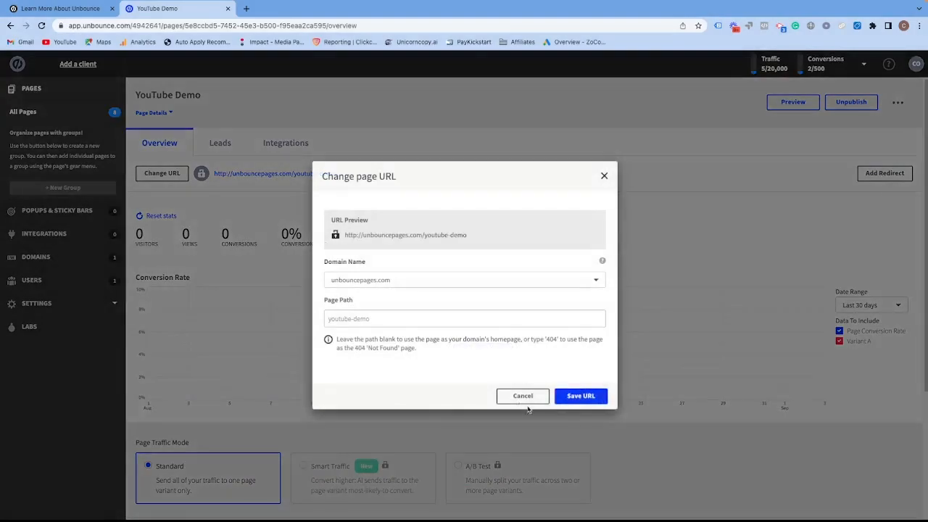
click(491, 283)
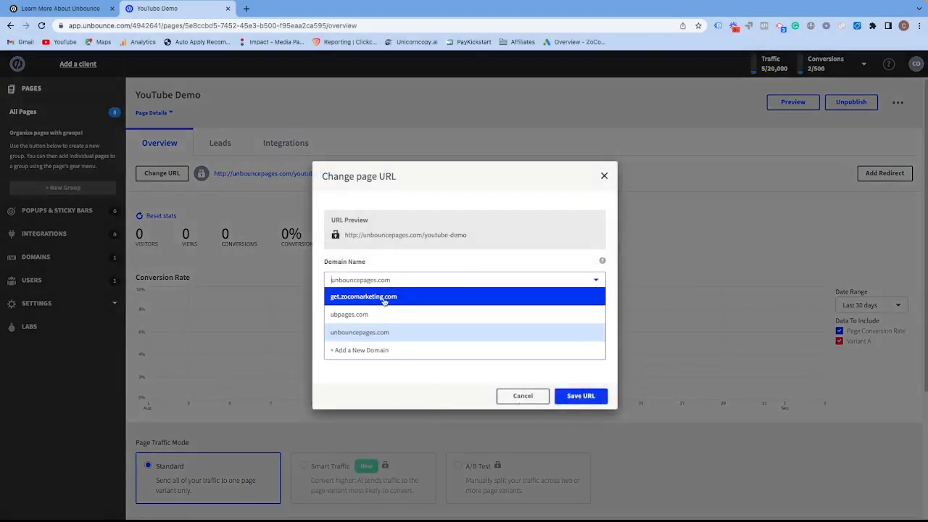
click(439, 297)
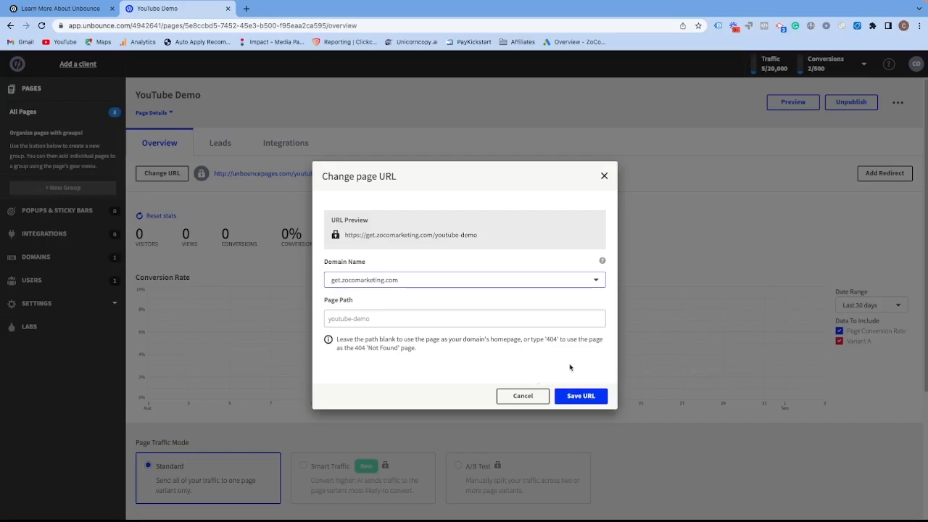
click(578, 395)
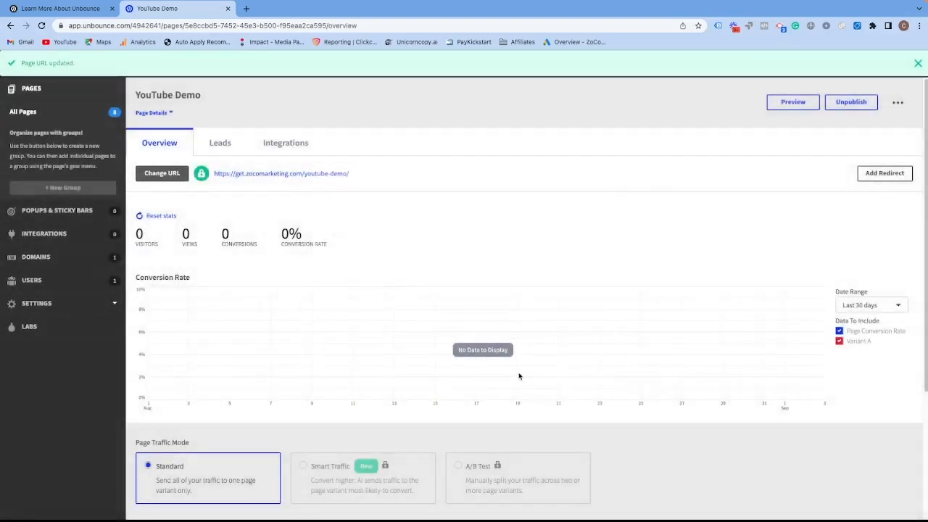